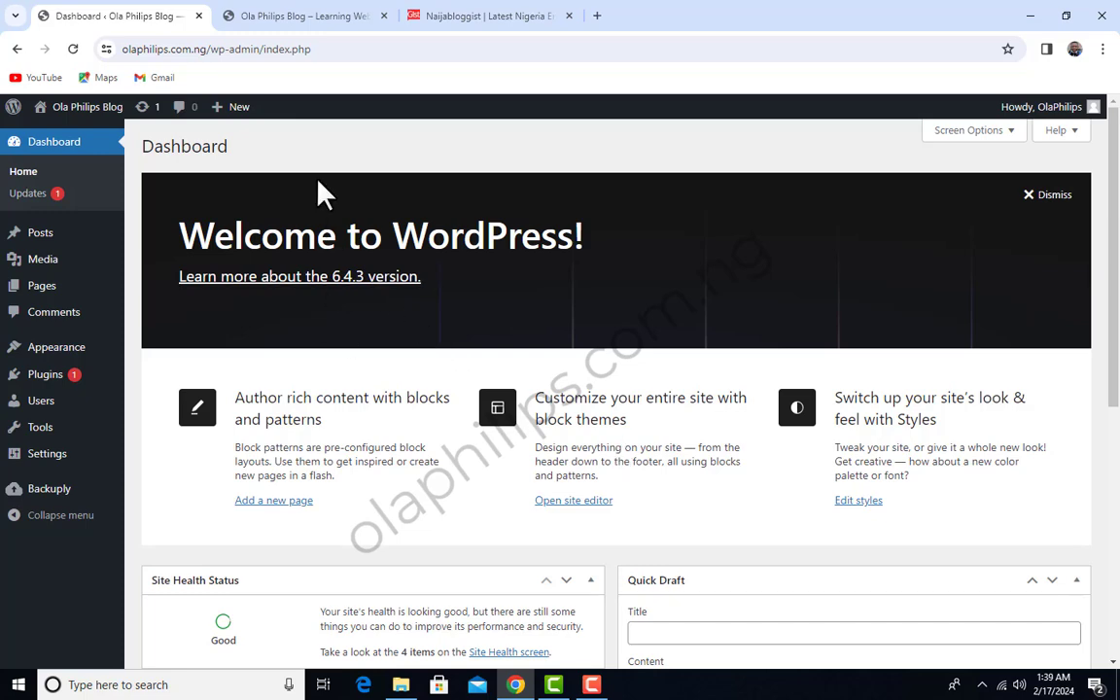
# Open the home page of Ola Philips Blog and look over its navigation and post sections.
pyautogui.click(336, 15)
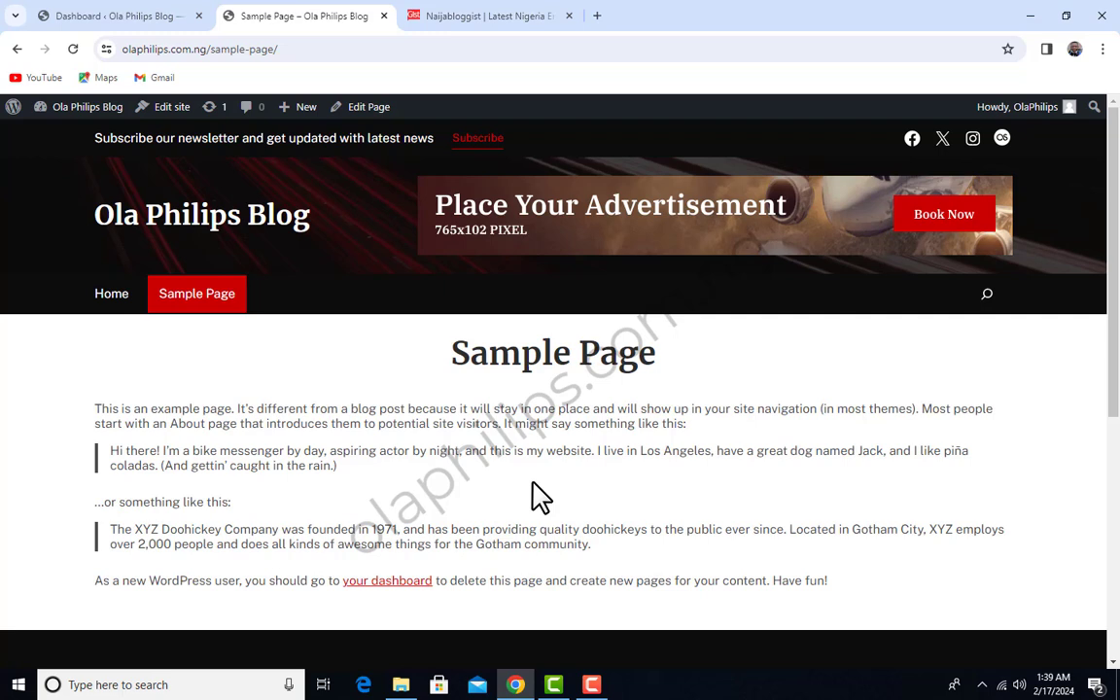
pyautogui.click(111, 298)
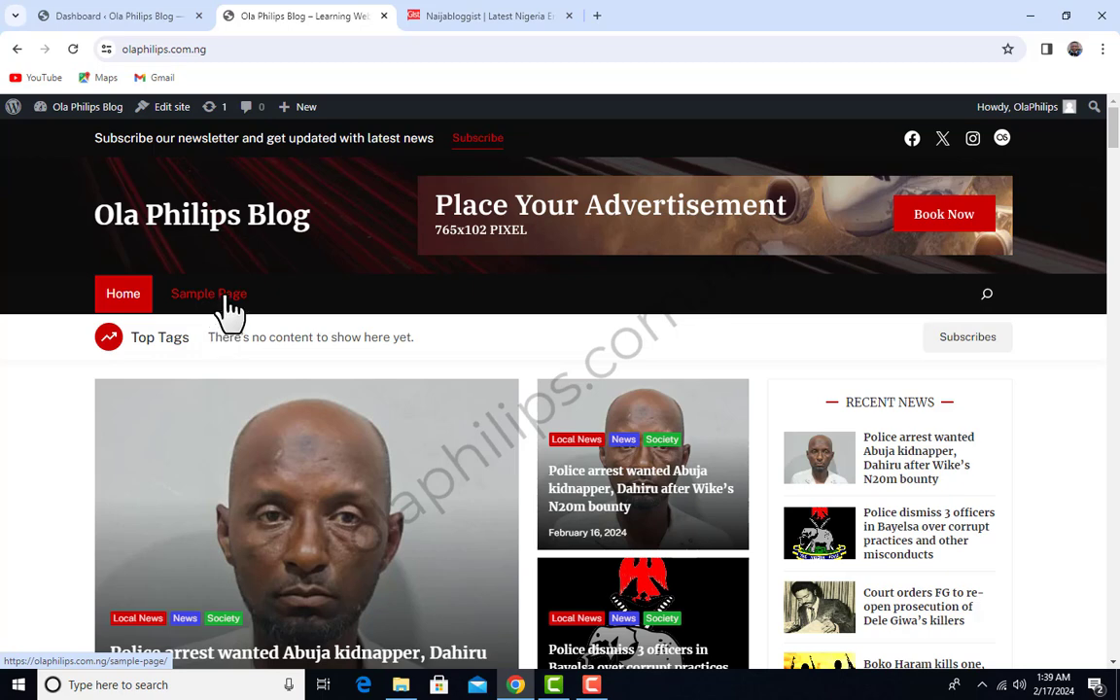
pyautogui.scroll(-9, 600, 468)
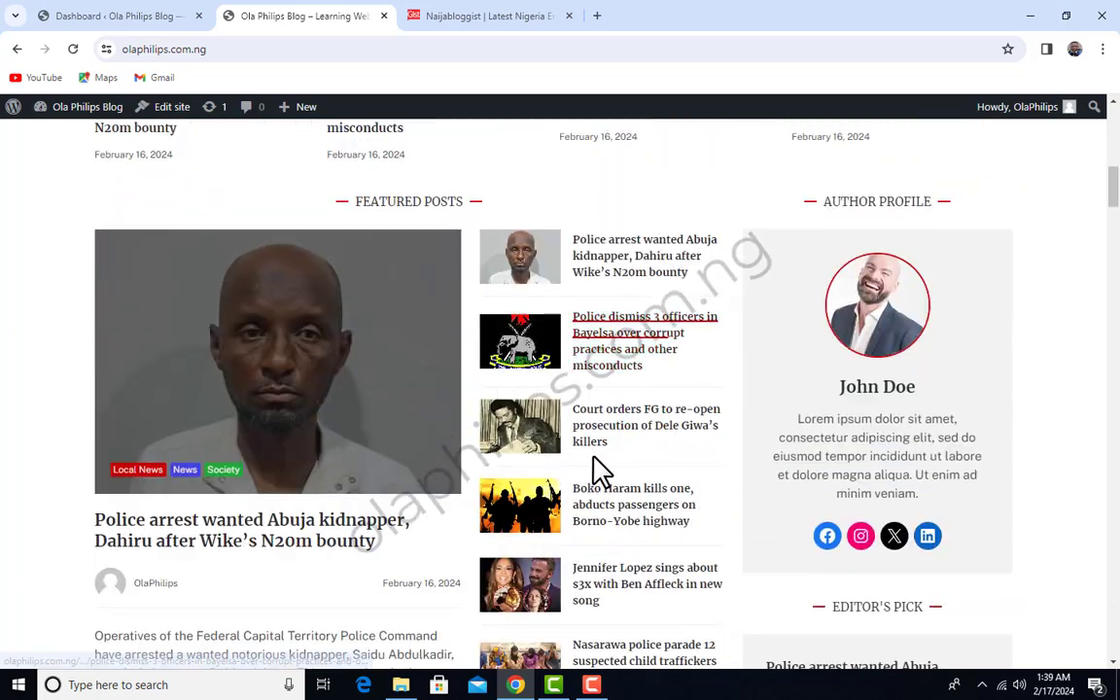
pyautogui.scroll(9, 600, 467)
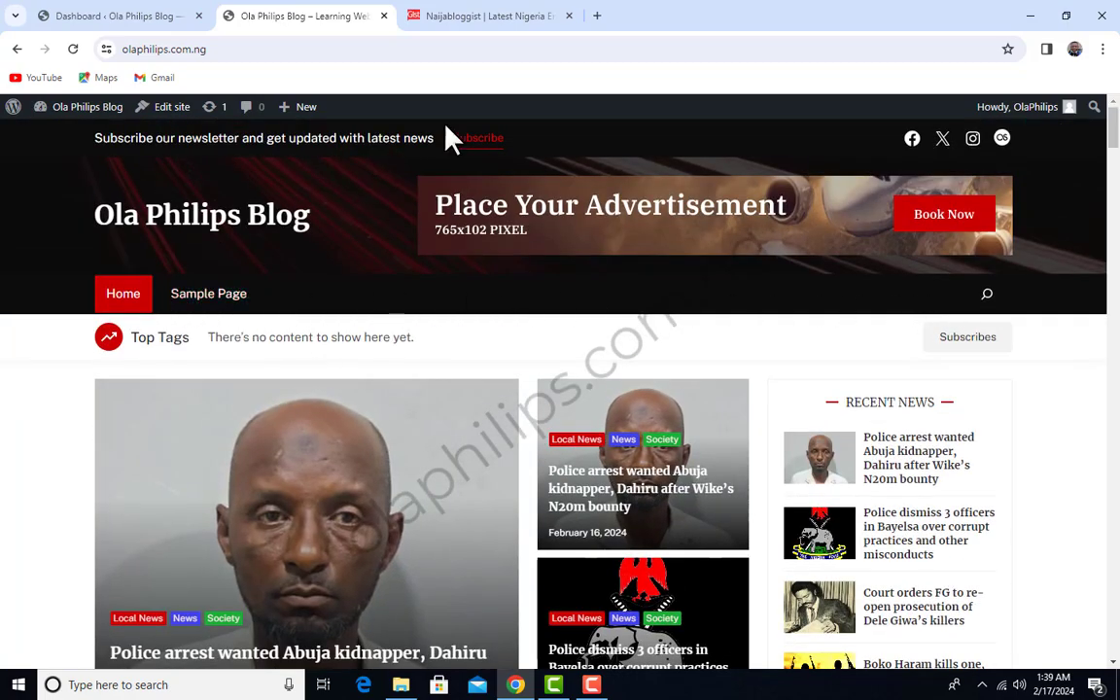
# Switch to the NaijaBlogGist site, open its Box Office category and look through the posts listed there.
pyautogui.click(487, 14)
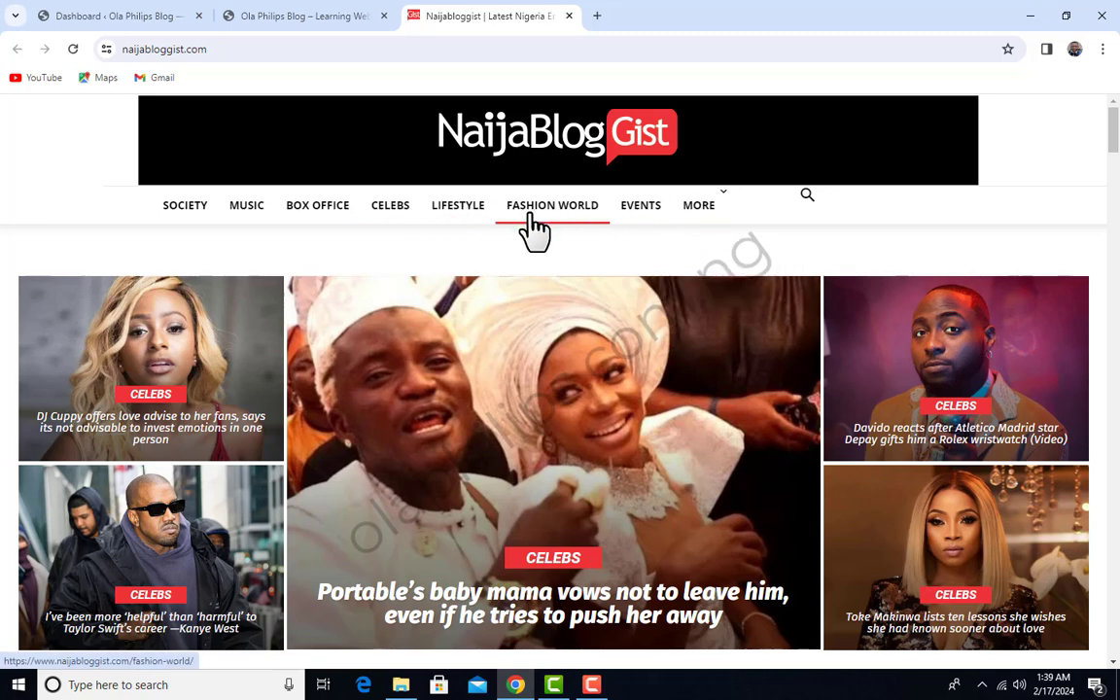
pyautogui.click(331, 219)
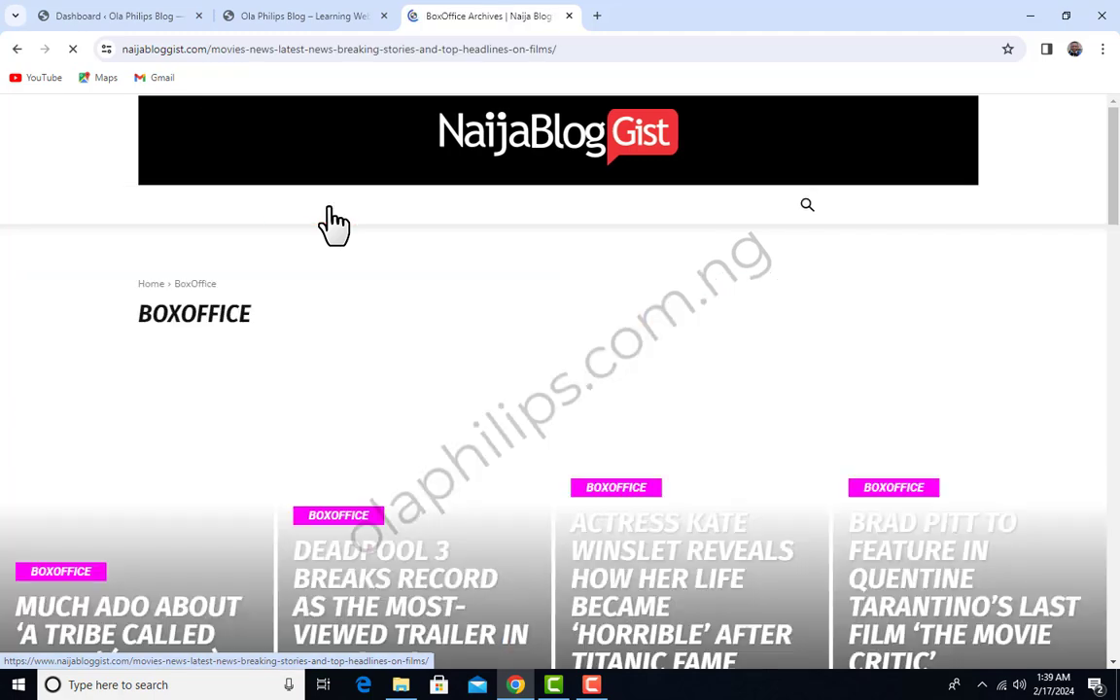
pyautogui.scroll(-1, 673, 506)
pyautogui.scroll(-2, 673, 515)
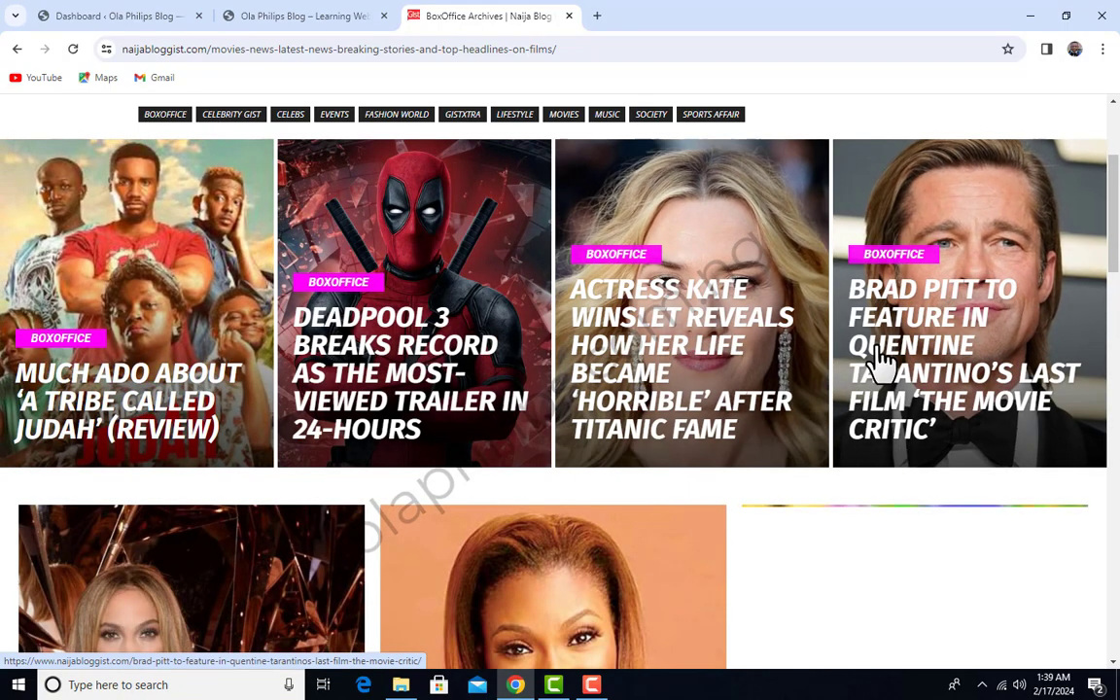
pyautogui.scroll(-5, 533, 430)
pyautogui.scroll(-1, 78, 483)
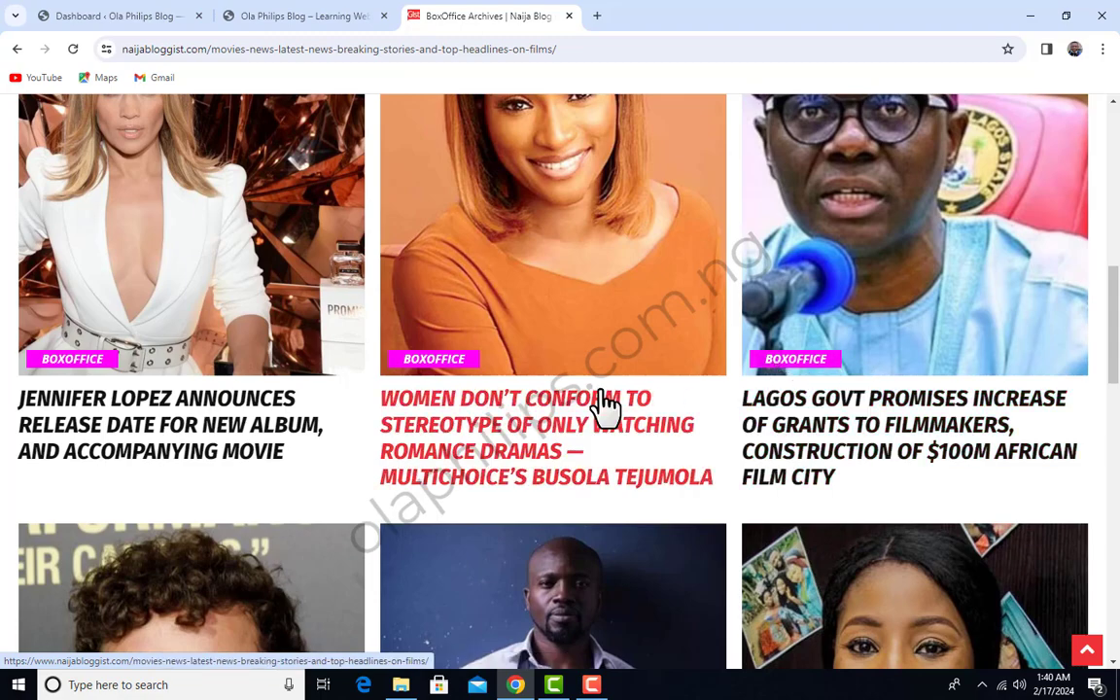
pyautogui.scroll(-1, 468, 313)
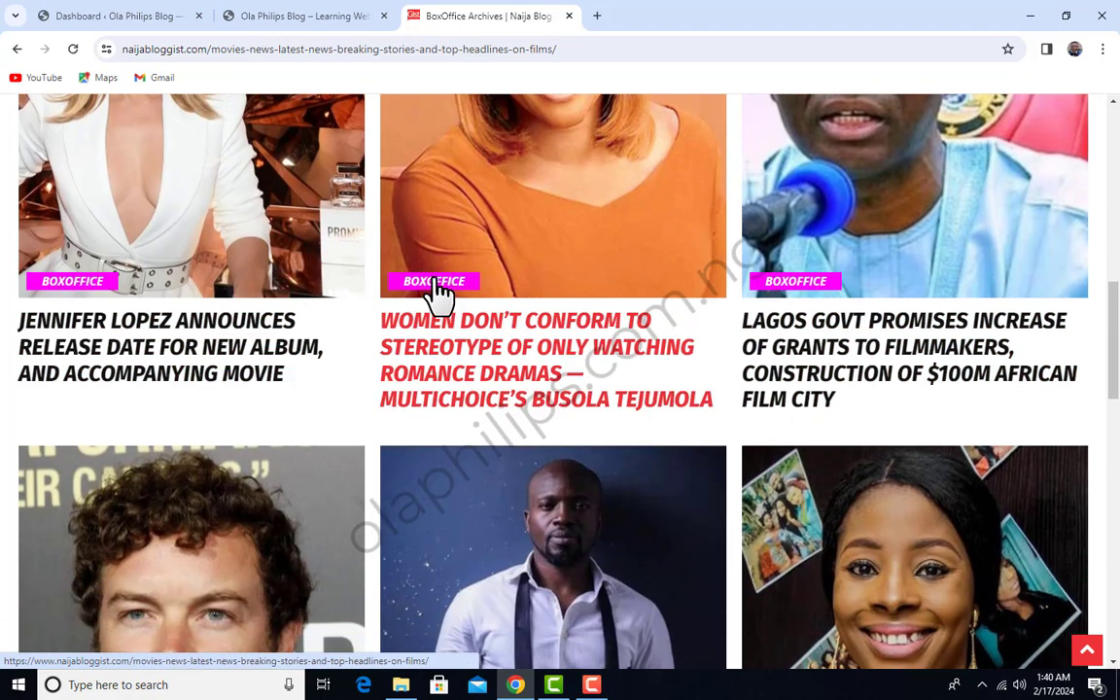
pyautogui.scroll(-5, 805, 329)
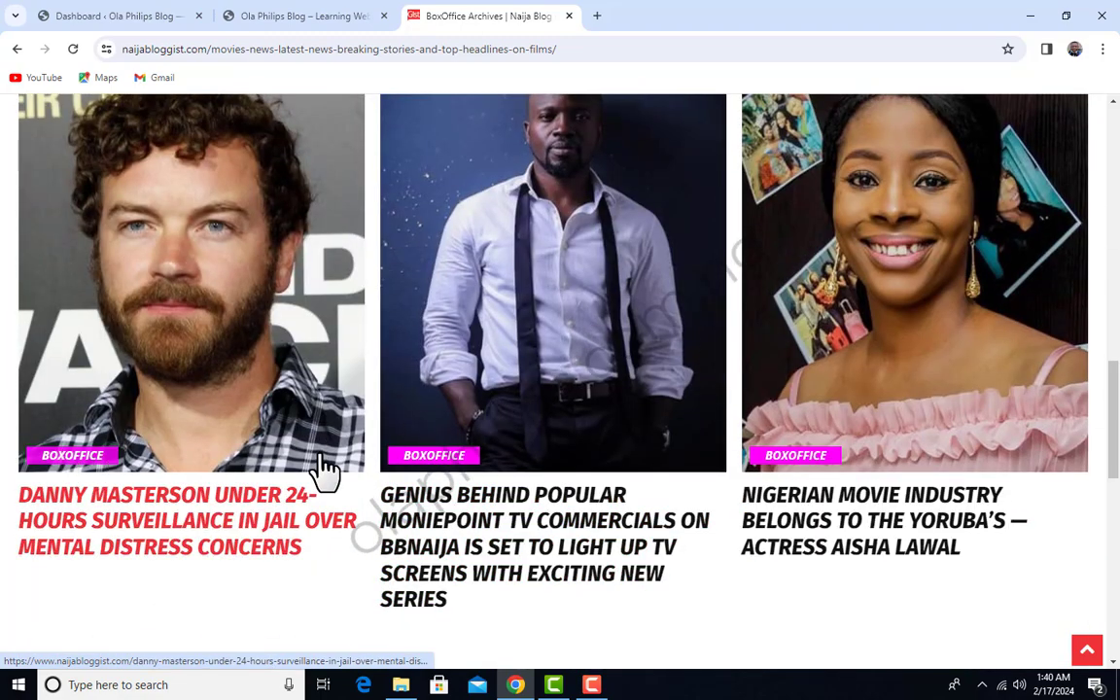
pyautogui.scroll(-4, 975, 457)
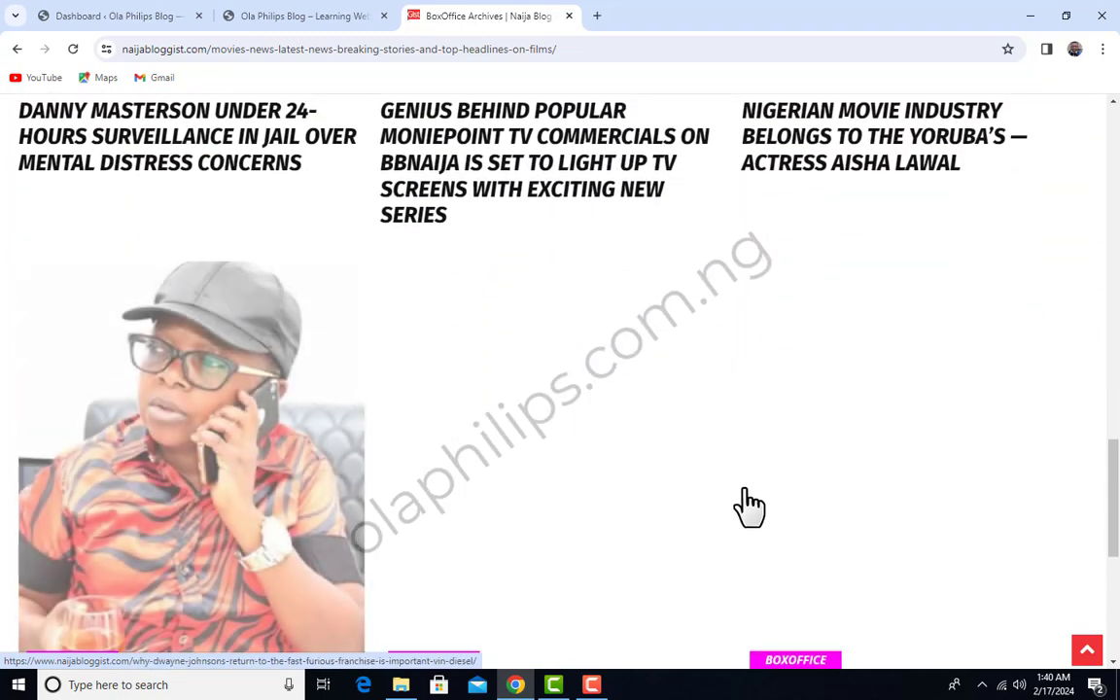
pyautogui.scroll(10, 720, 477)
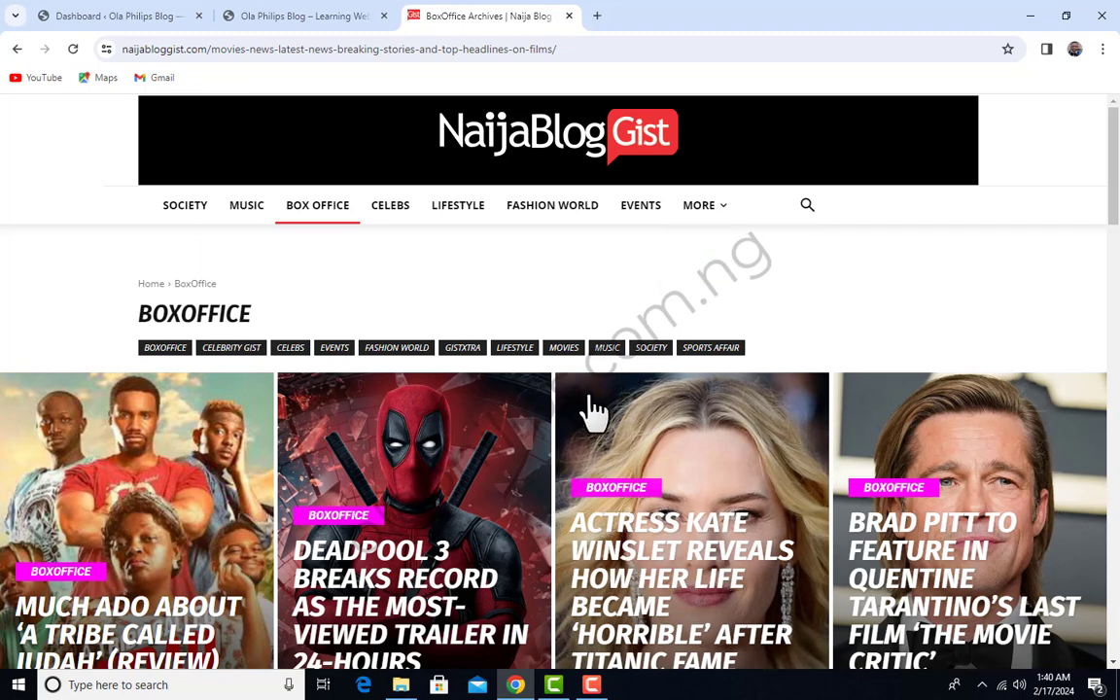
pyautogui.click(141, 20)
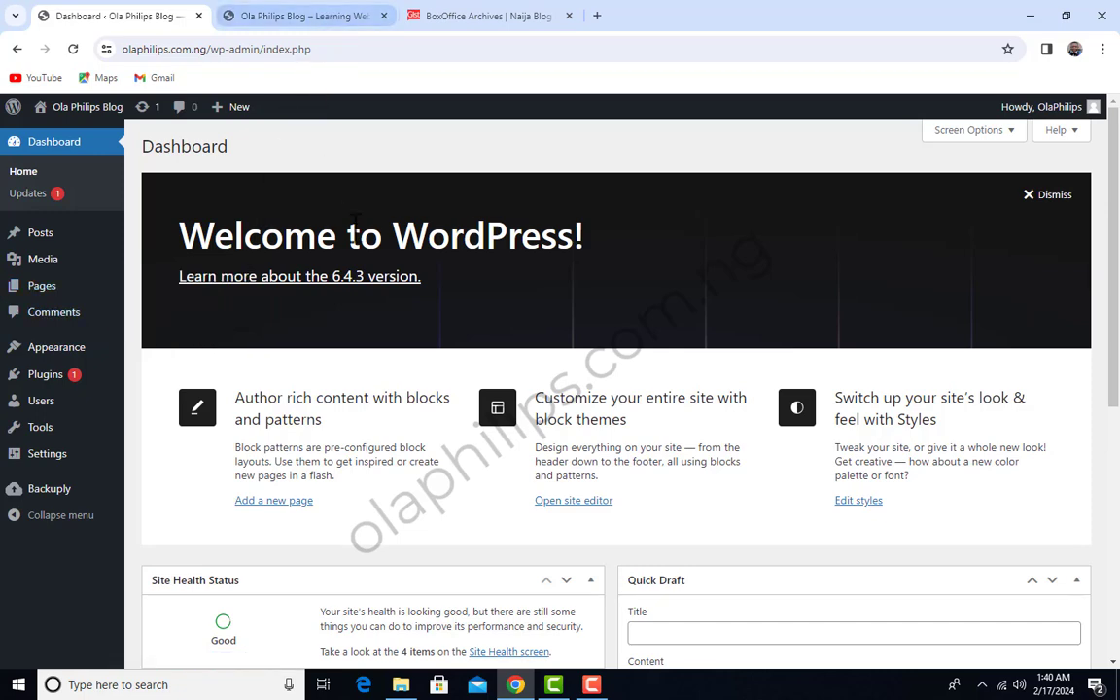
pyautogui.click(343, 22)
pyautogui.click(474, 20)
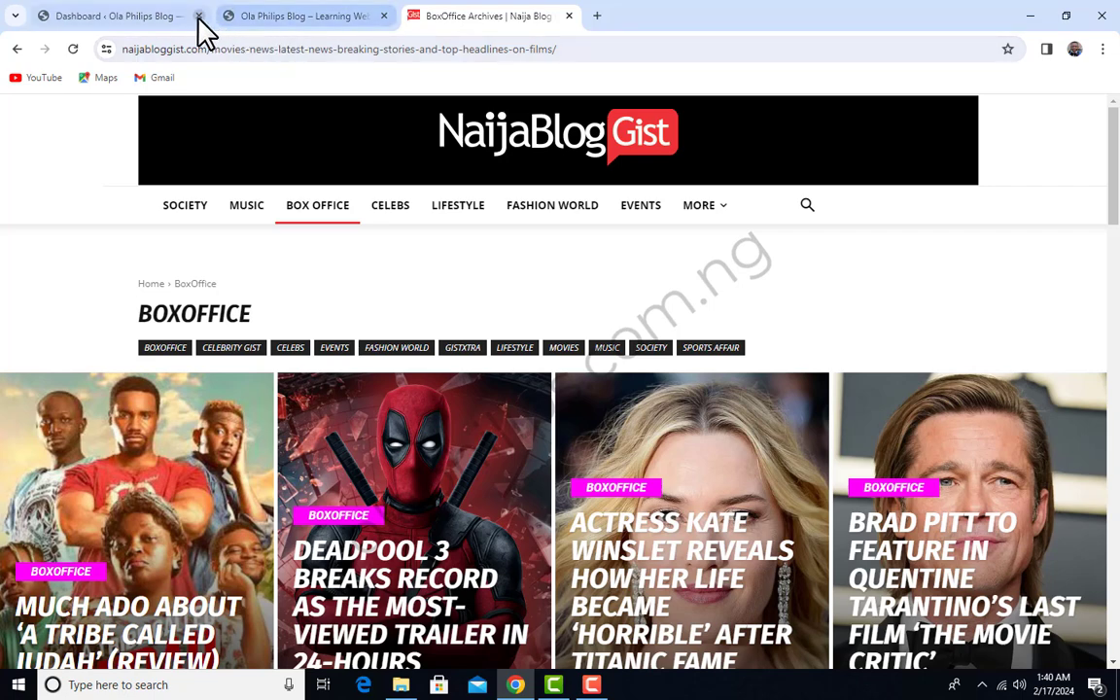
pyautogui.click(303, 20)
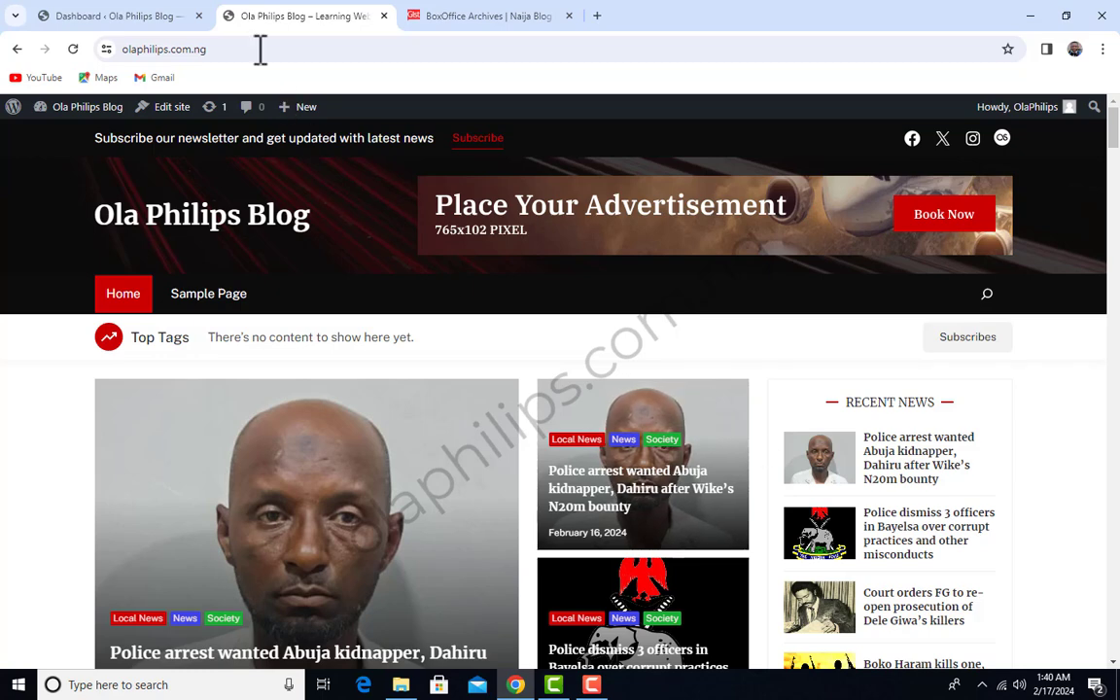
# Return to the WordPress dashboard and open the list of all pages.
pyautogui.click(144, 19)
pyautogui.moveTo(41, 292)
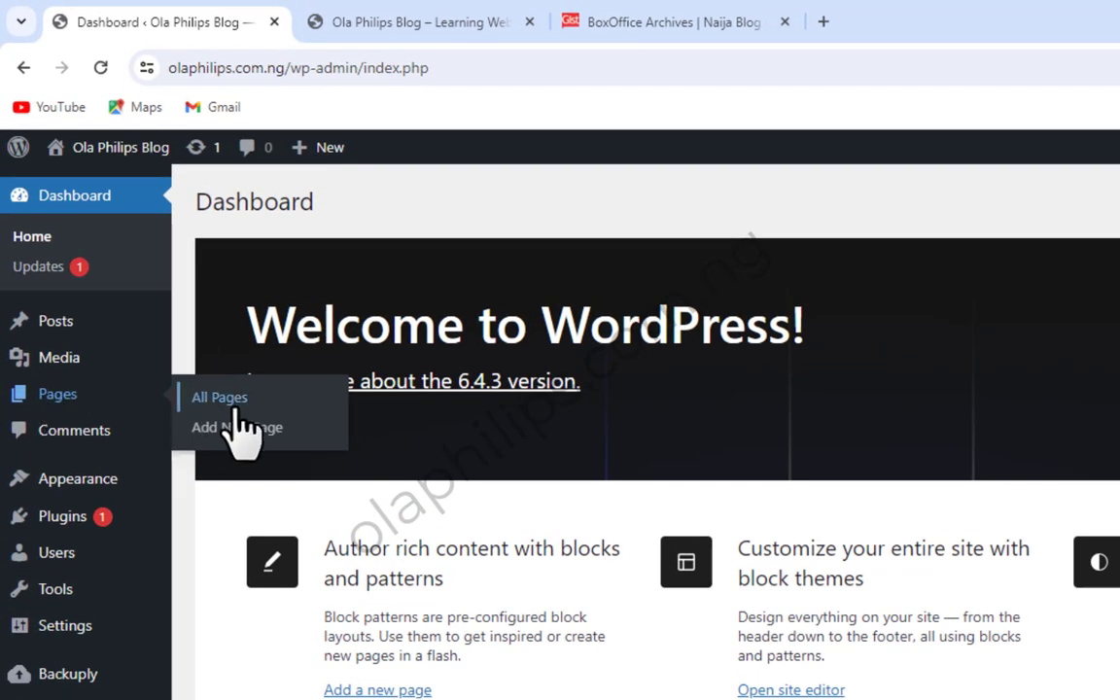
pyautogui.click(238, 399)
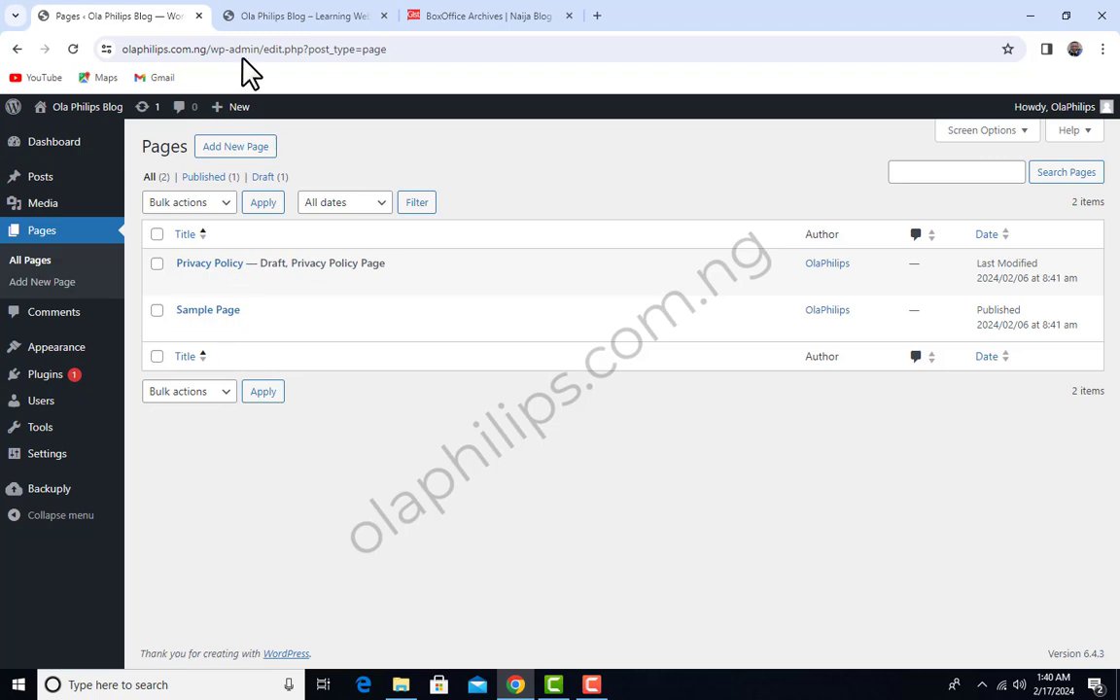
# Compare the navigation entries on the live blog with the pages listed in the dashboard.
pyautogui.click(316, 14)
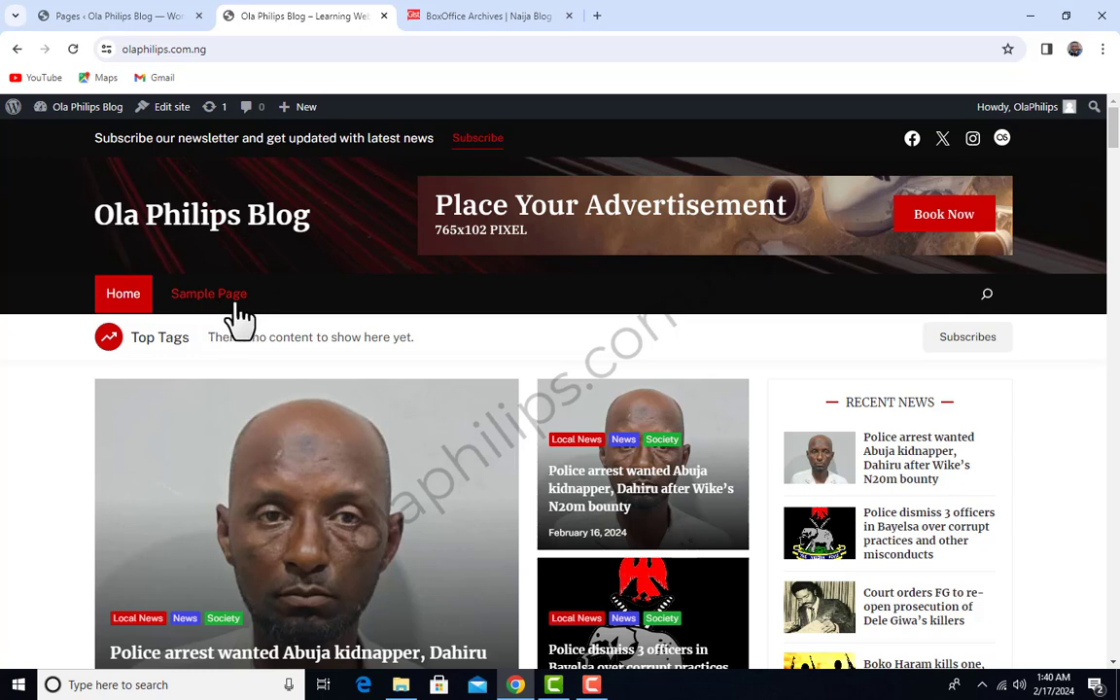
pyautogui.click(155, 13)
pyautogui.moveTo(272, 295)
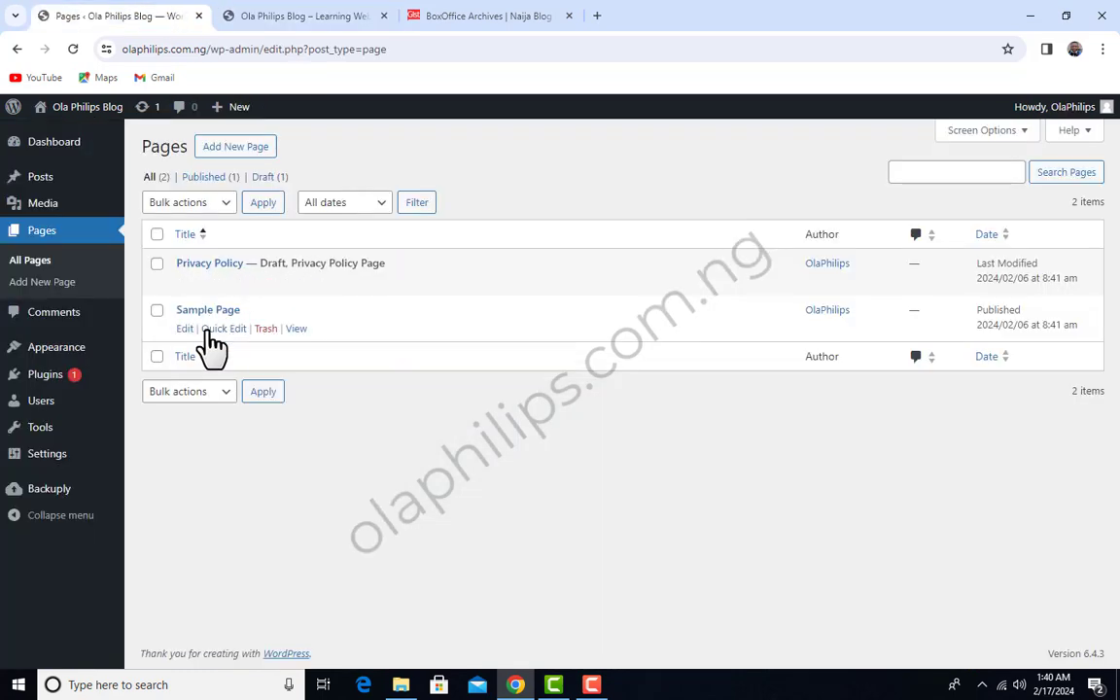
pyautogui.click(320, 15)
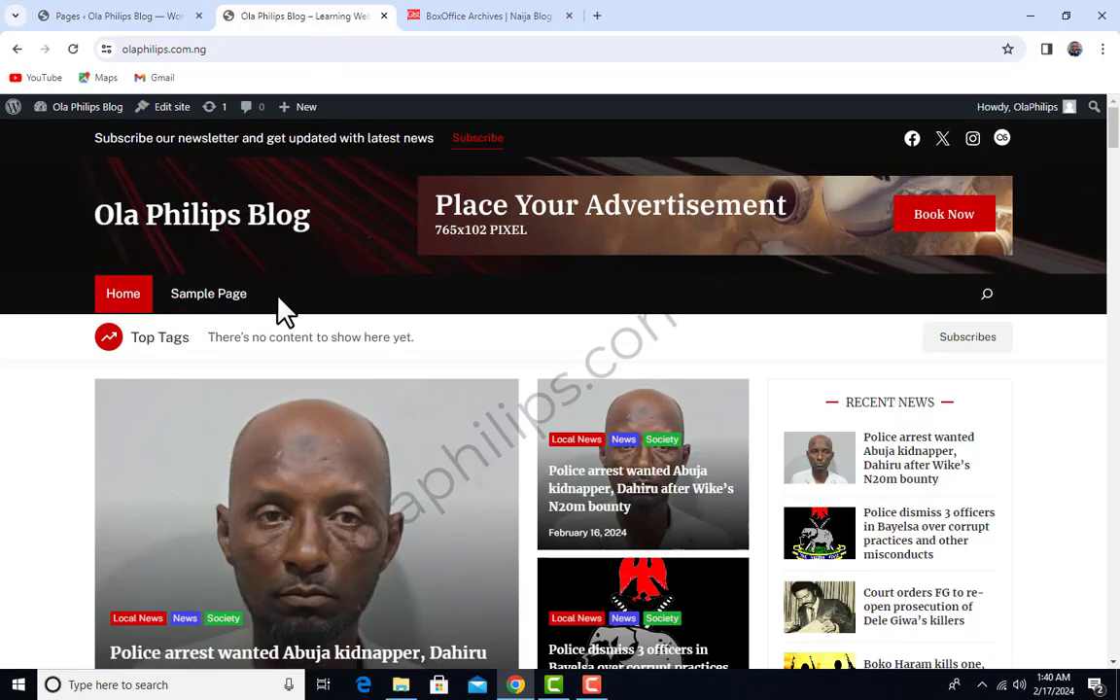
pyautogui.click(121, 16)
pyautogui.moveTo(342, 260)
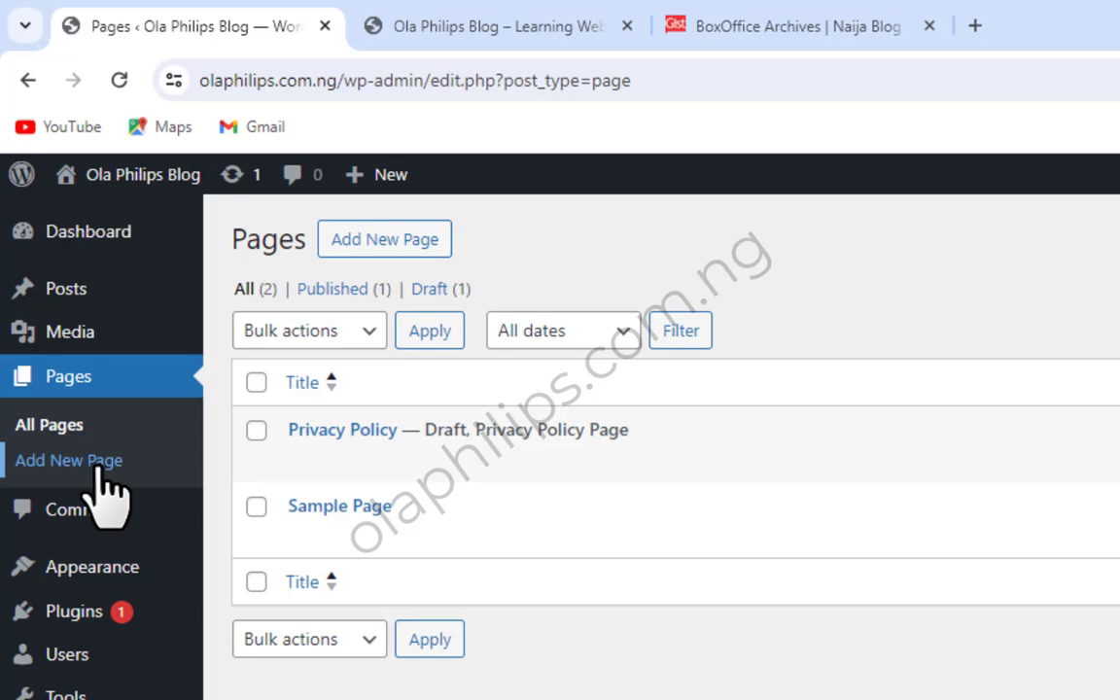
# Create a new page in a separate browser tab, title it "Contact Us" and publish it.
pyautogui.rightClick(409, 242)
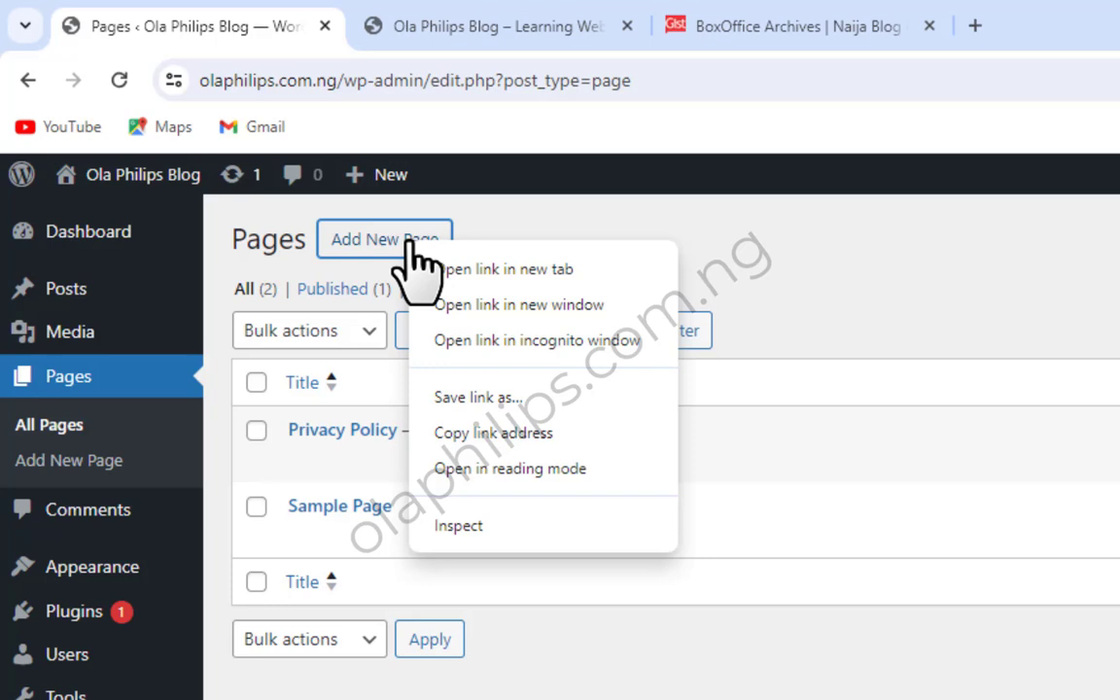
pyautogui.click(484, 275)
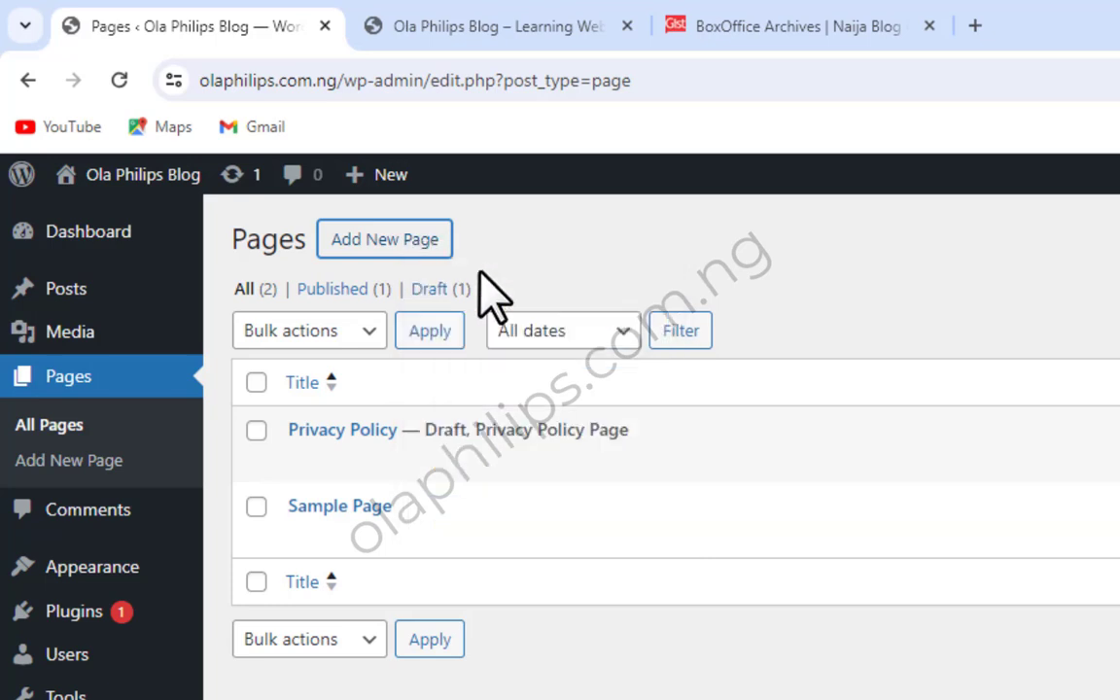
pyautogui.click(490, 23)
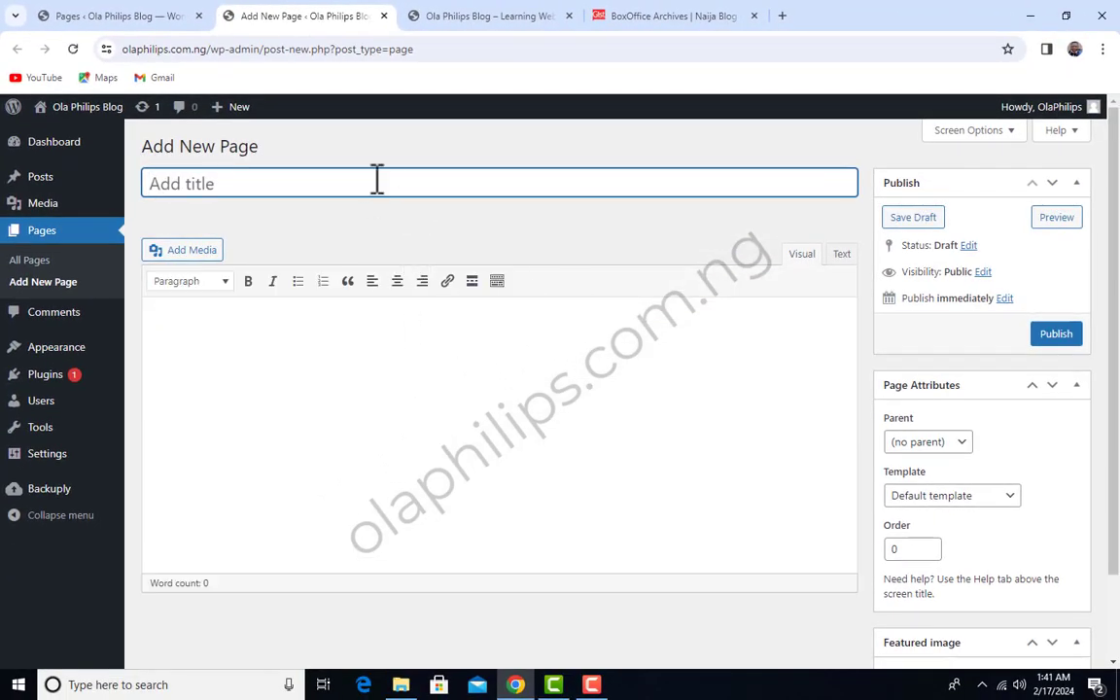
pyautogui.write('Contact Us')
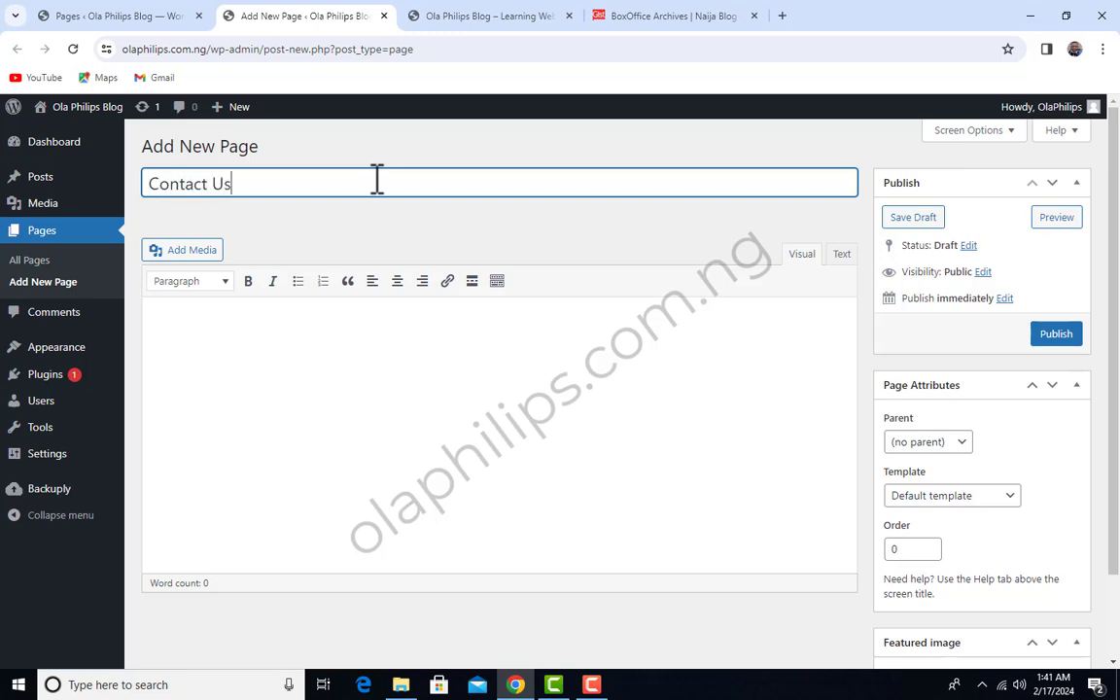
pyautogui.click(1057, 337)
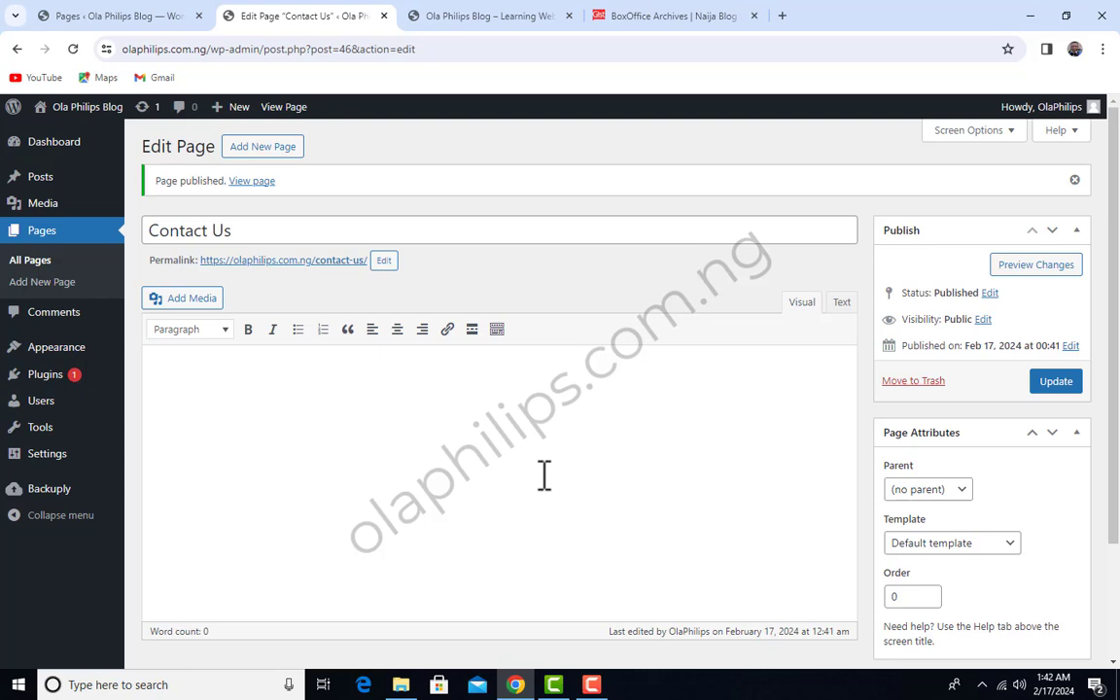
# Examine the Contact Us page's editor, including its parent, template, order and featured image options.
pyautogui.scroll(-3, 953, 425)
pyautogui.scroll(3, 738, 433)
pyautogui.scroll(-3, 933, 463)
pyautogui.scroll(3, 507, 368)
pyautogui.scroll(-3, 1043, 476)
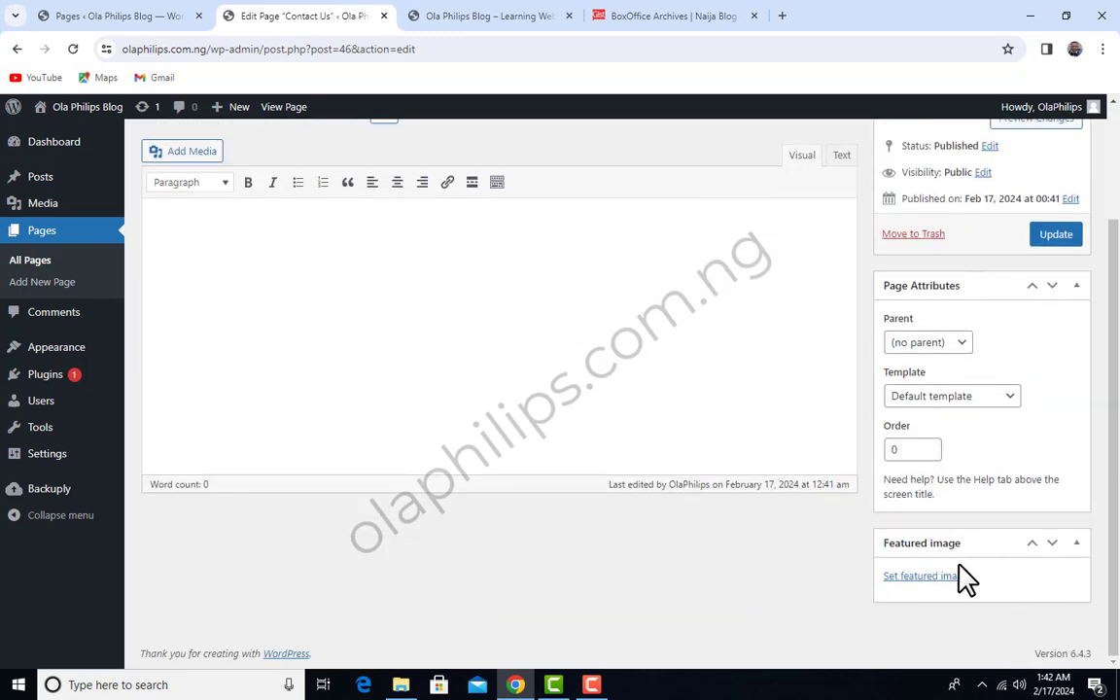
pyautogui.scroll(3, 1035, 520)
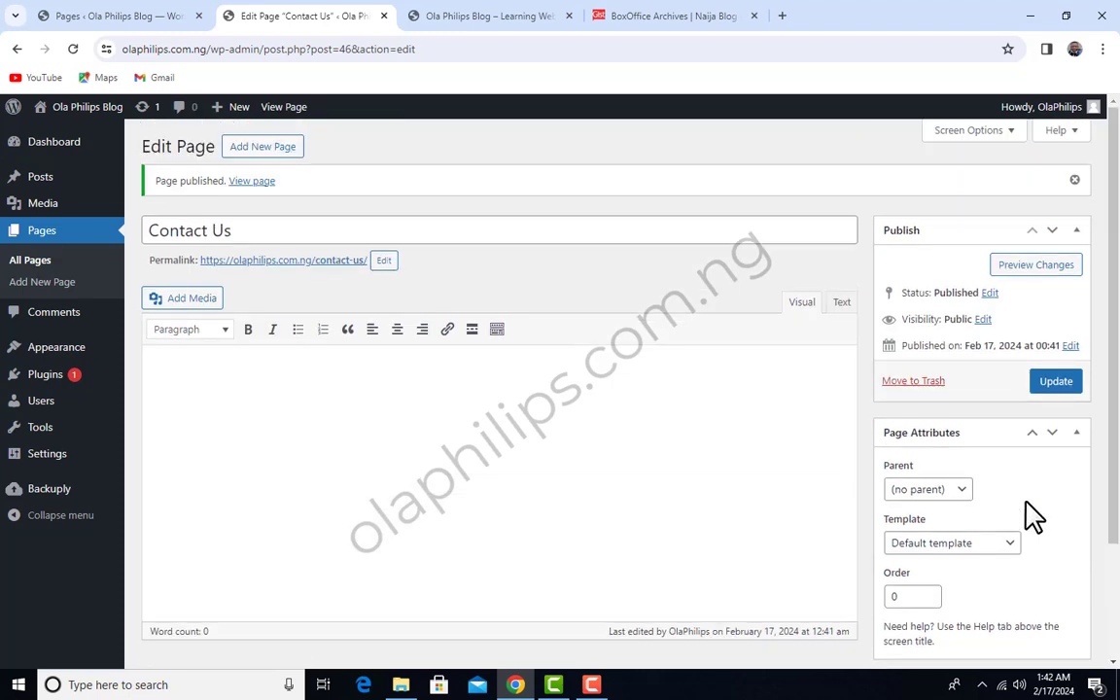
pyautogui.scroll(-3, 1033, 515)
pyautogui.scroll(3, 1021, 506)
pyautogui.click(953, 492)
pyautogui.scroll(-2, 978, 504)
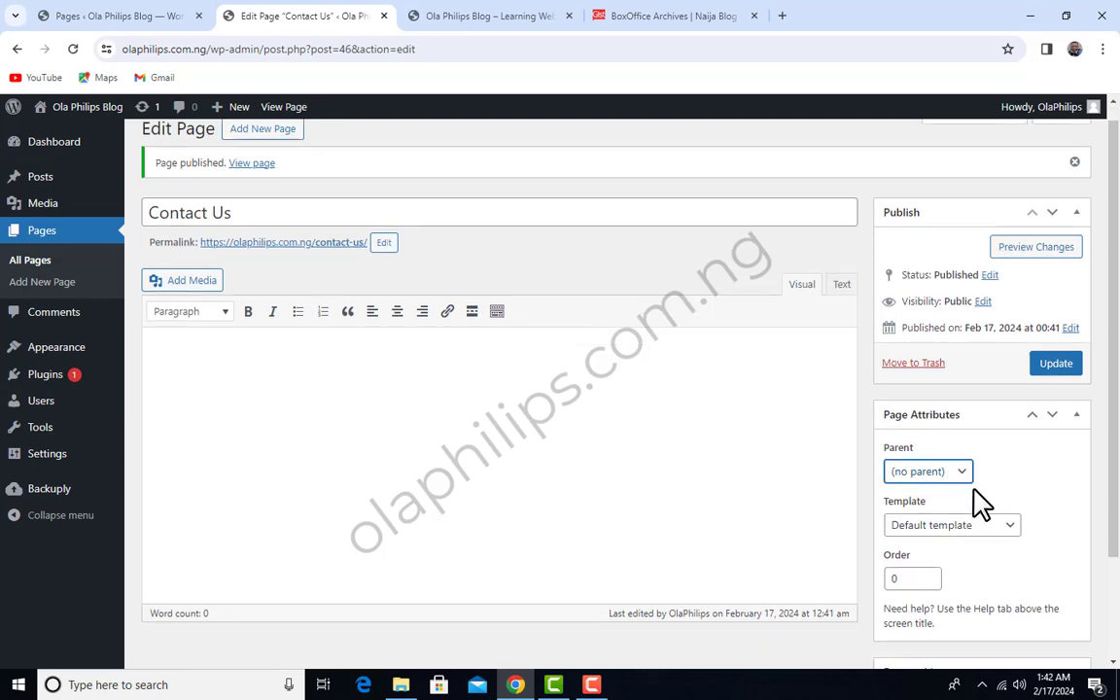
pyautogui.scroll(-2, 1046, 493)
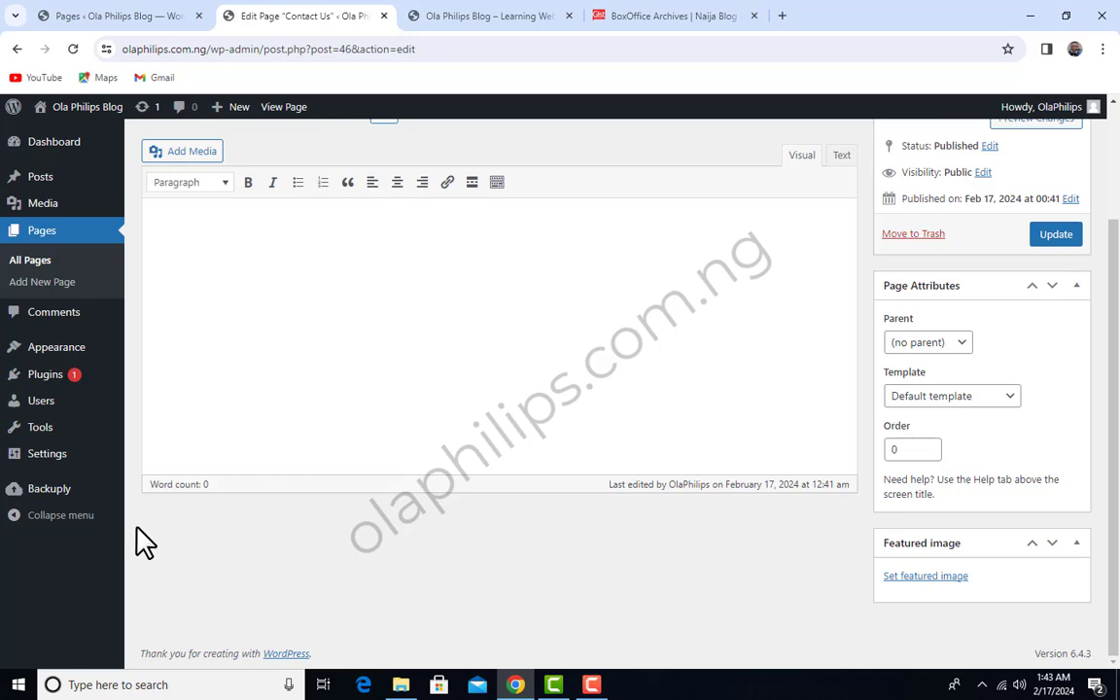
pyautogui.scroll(2, 150, 312)
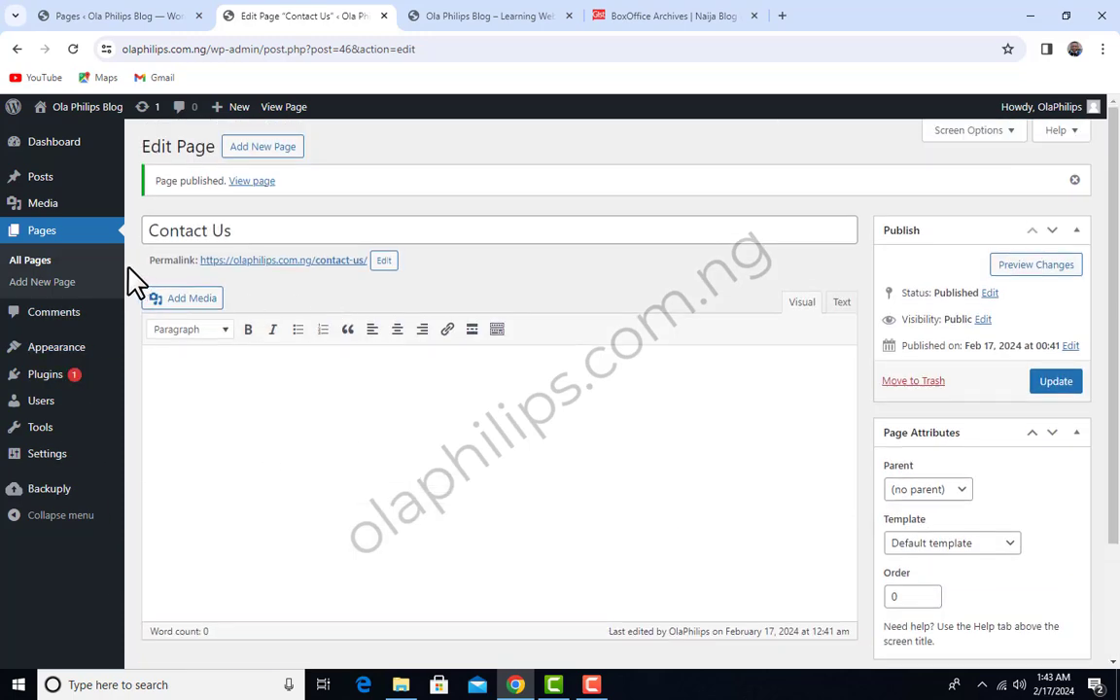
pyautogui.scroll(-1, 325, 332)
pyautogui.scroll(1, 331, 328)
# View the published Contact Us page on the live site in a new browser tab.
pyautogui.rightClick(250, 183)
pyautogui.click(309, 199)
pyautogui.click(447, 15)
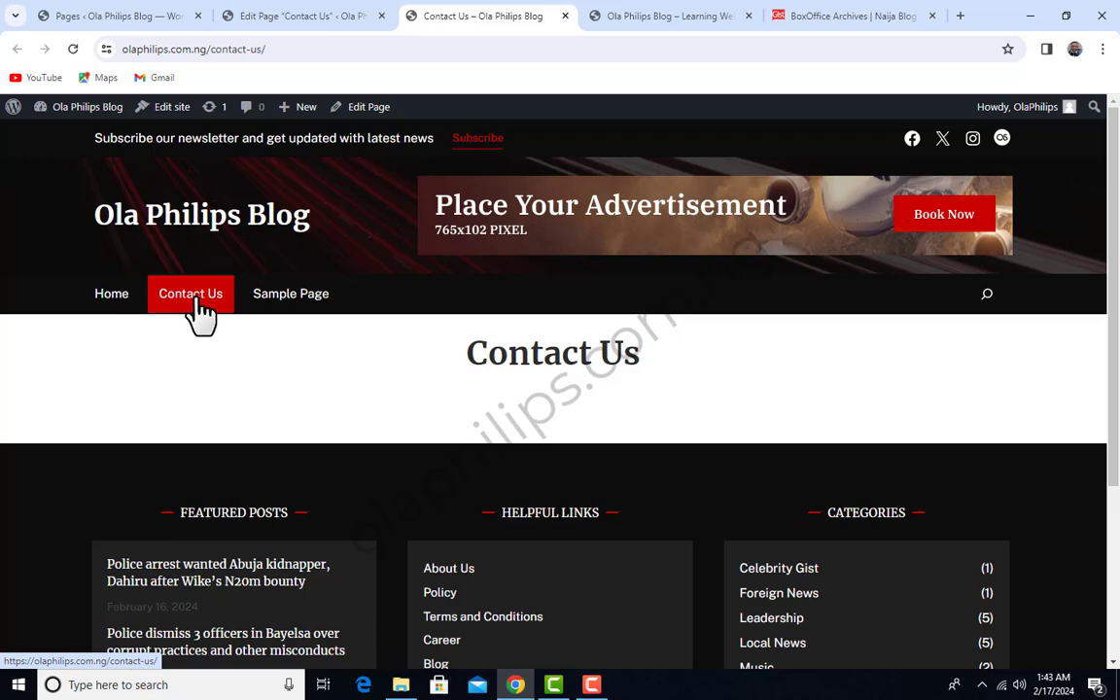
# Return to the dashboard's pages list and open the installed themes page.
pyautogui.click(126, 16)
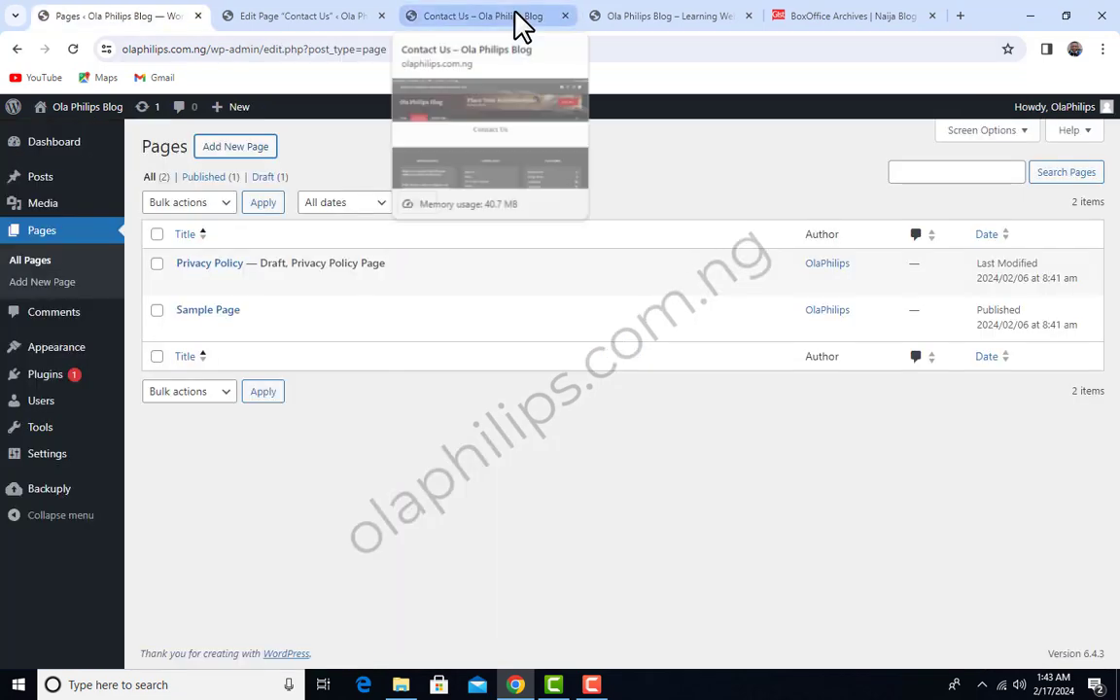
pyautogui.moveTo(55, 360)
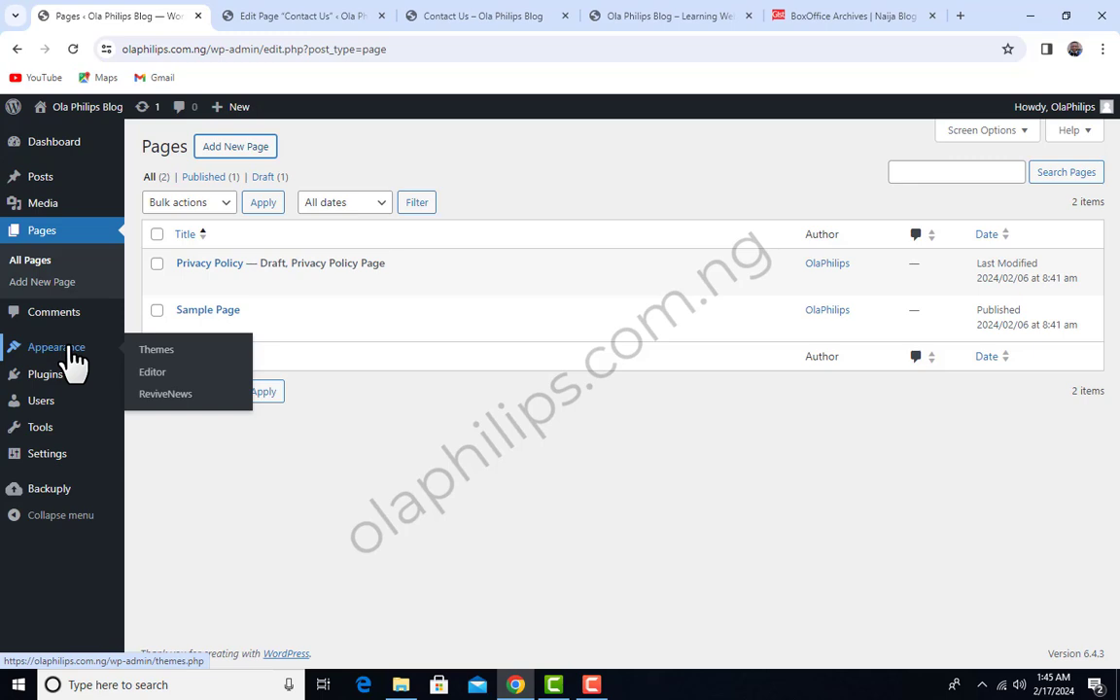
pyautogui.click(155, 352)
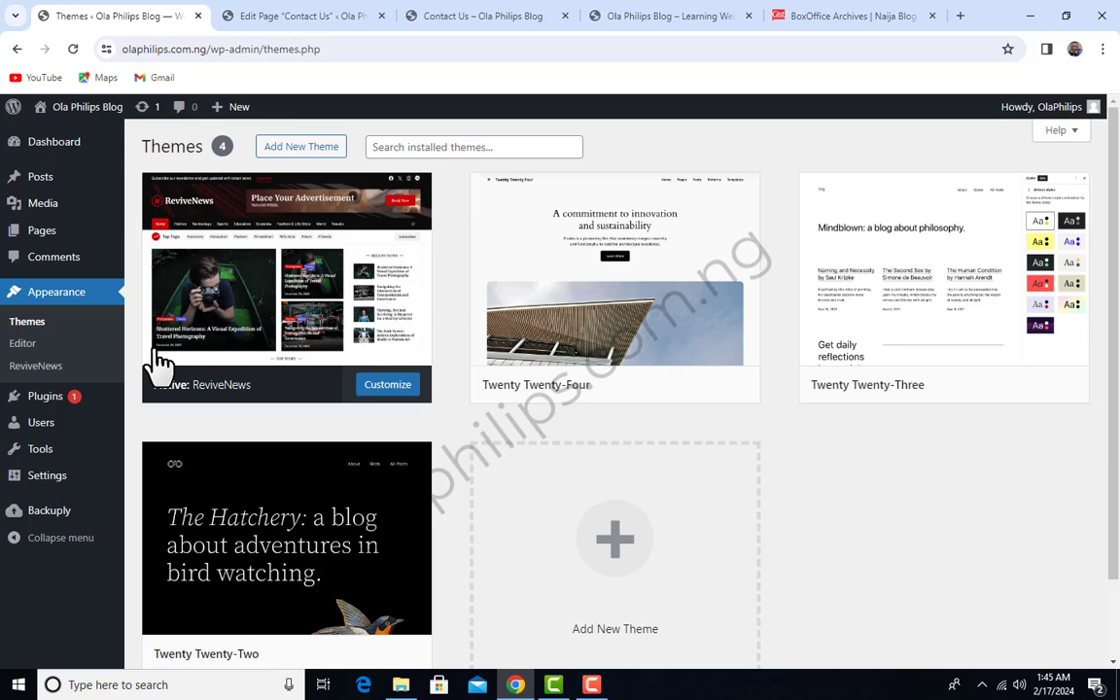
# Search the WordPress theme directory for "magazine" themes to add to the site.
pyautogui.click(305, 152)
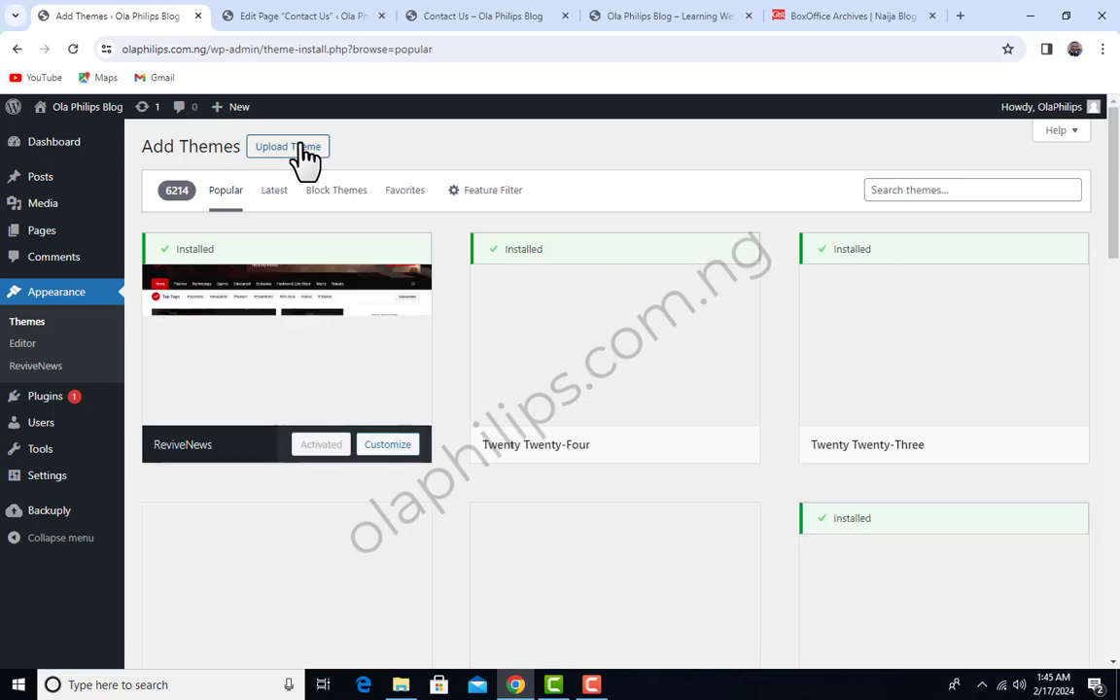
pyautogui.click(946, 190)
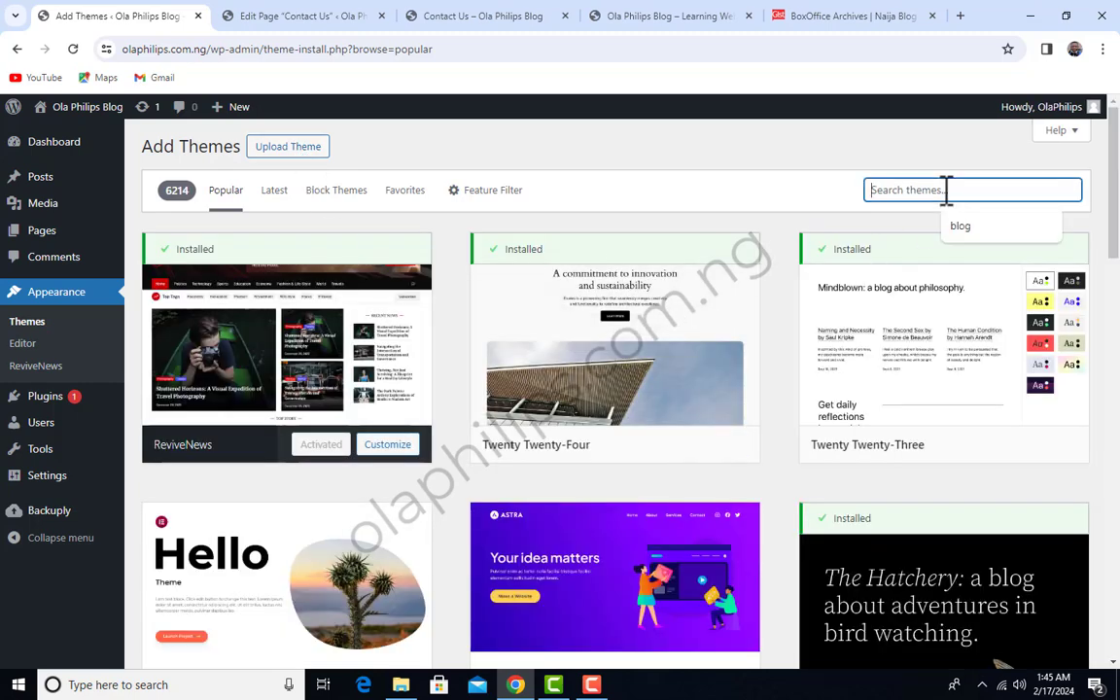
pyautogui.write('magazi')
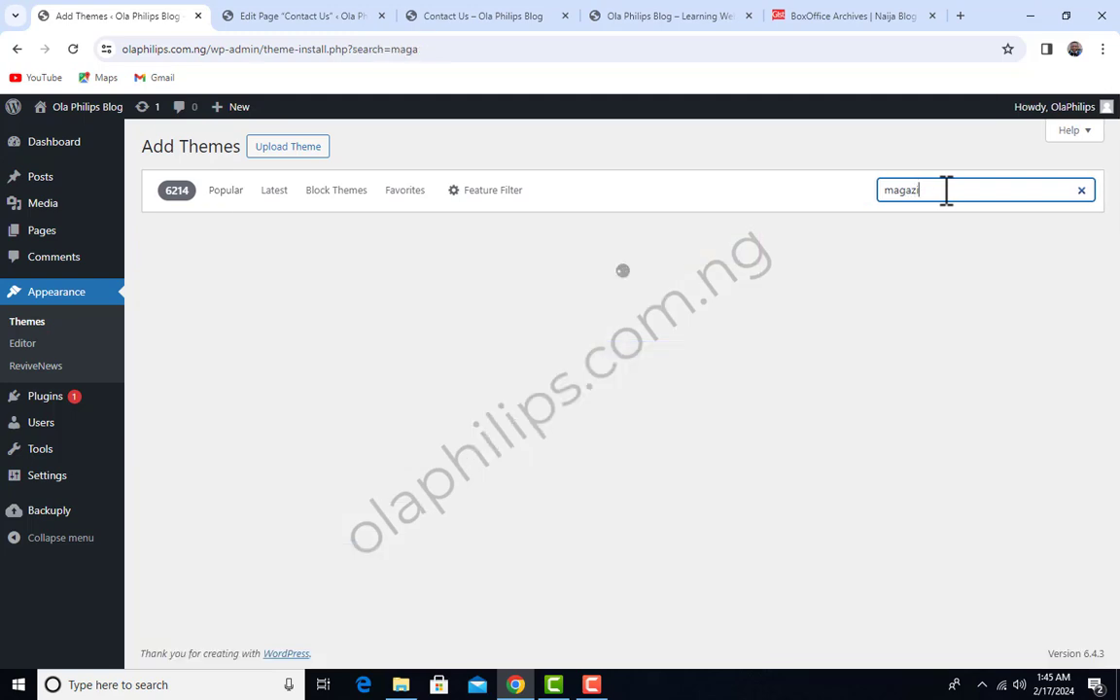
pyautogui.write('ne')
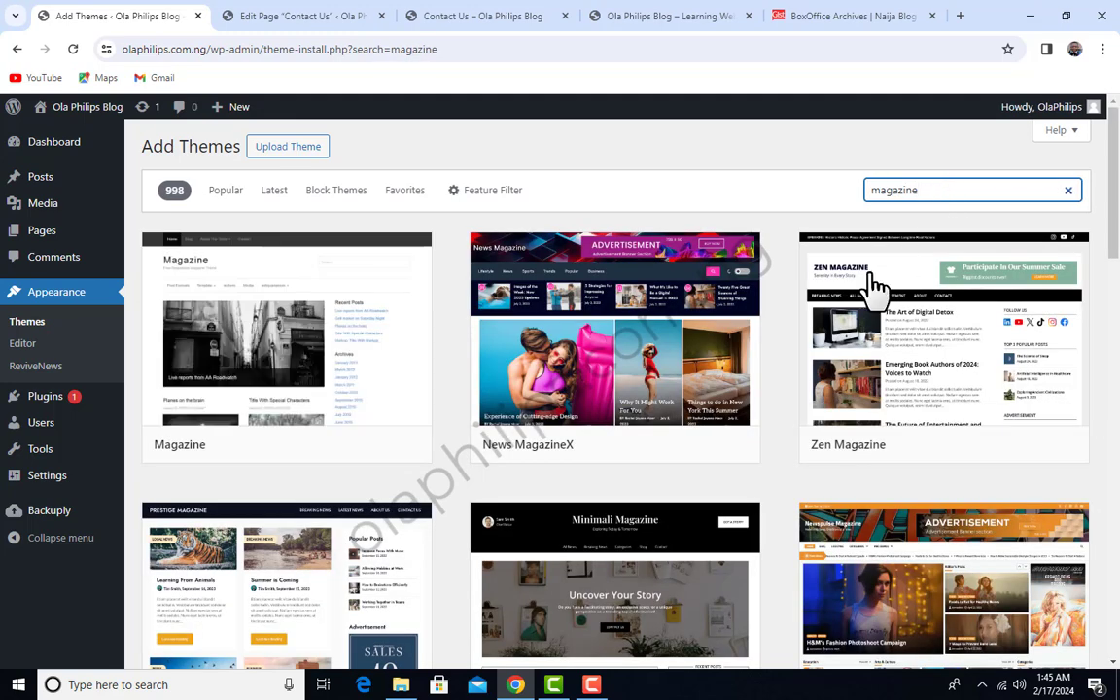
# Install the Color MagazineX theme from the search results and activate it.
pyautogui.scroll(-4, 680, 525)
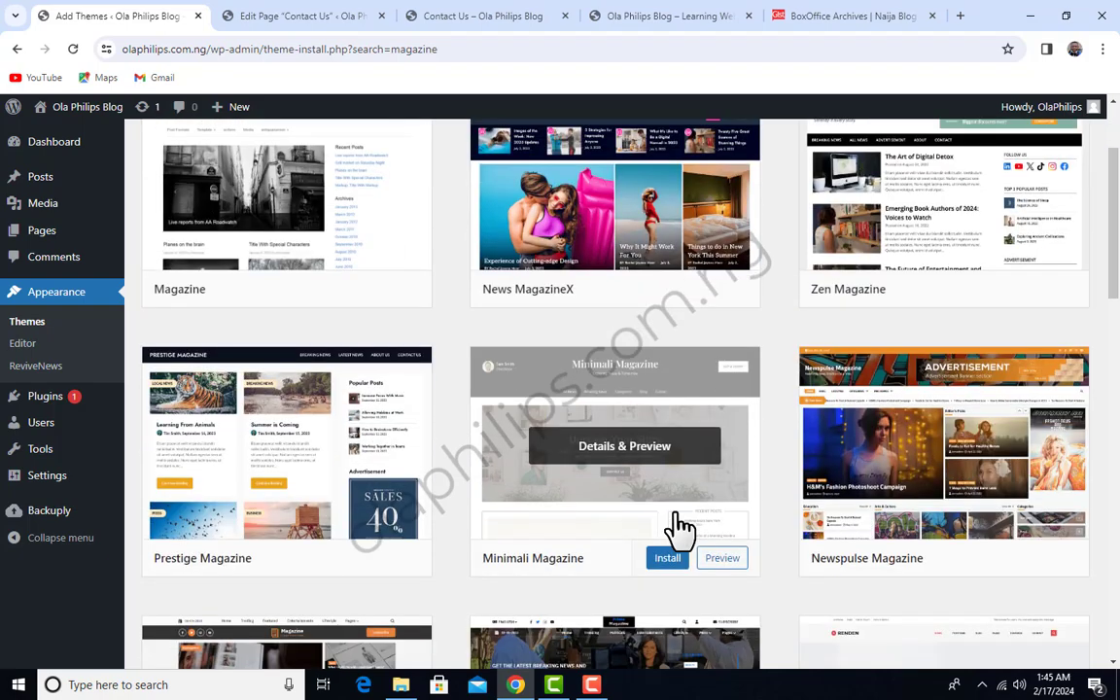
pyautogui.scroll(2, 667, 576)
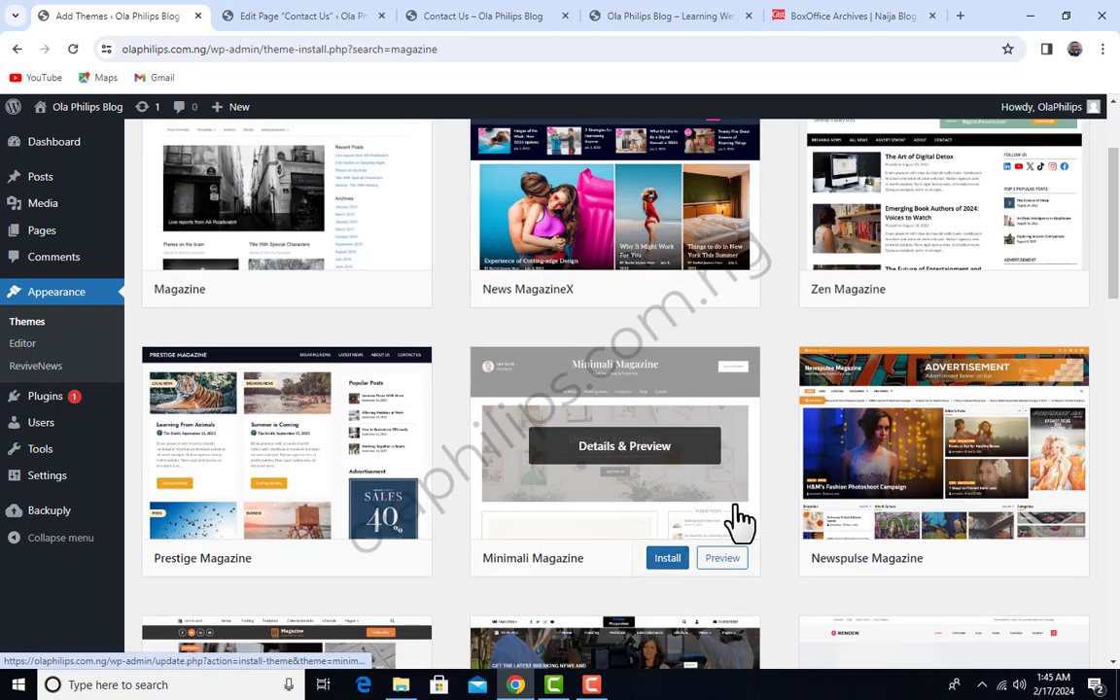
pyautogui.scroll(-3, 739, 516)
pyautogui.scroll(-5, 768, 525)
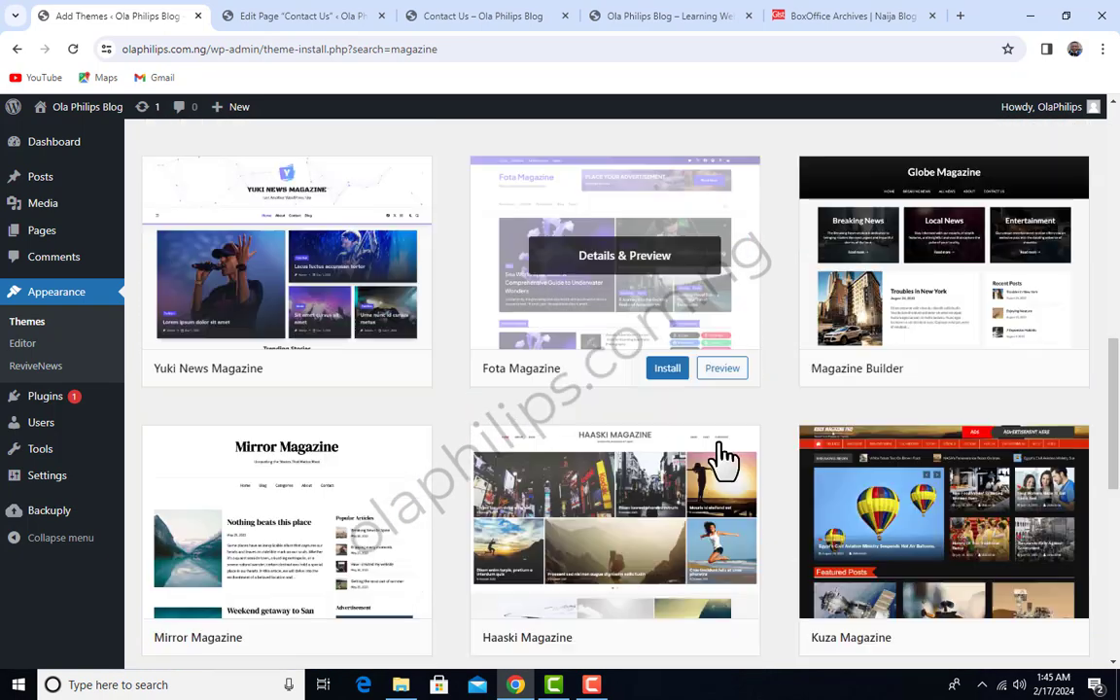
pyautogui.scroll(-3, 680, 579)
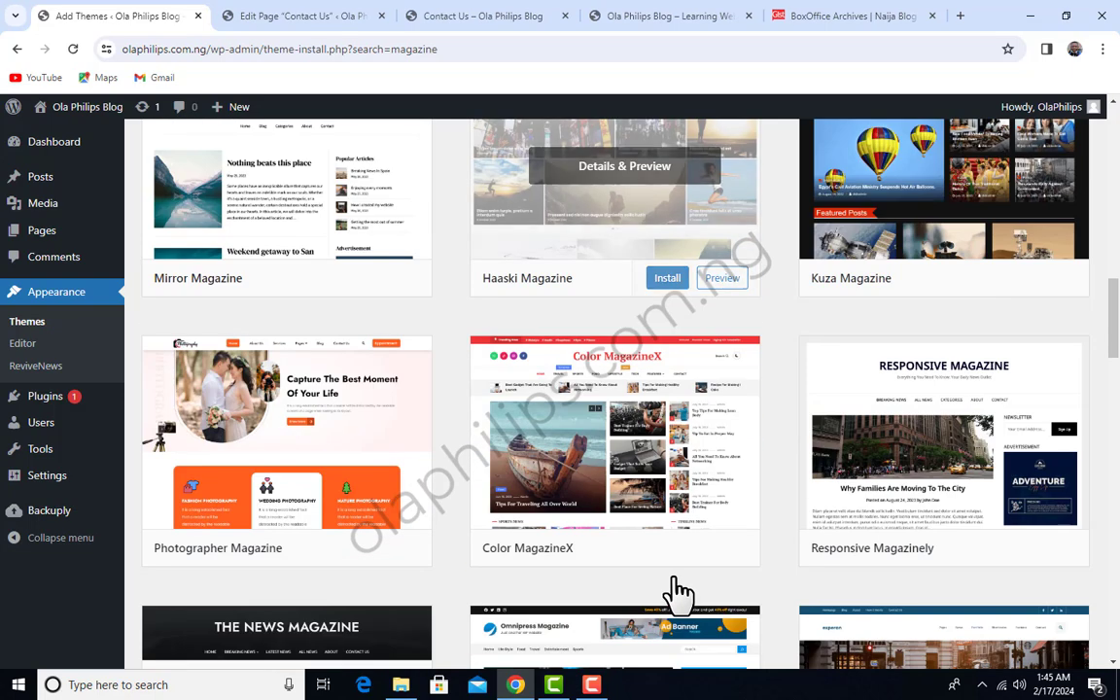
pyautogui.scroll(-1, 788, 630)
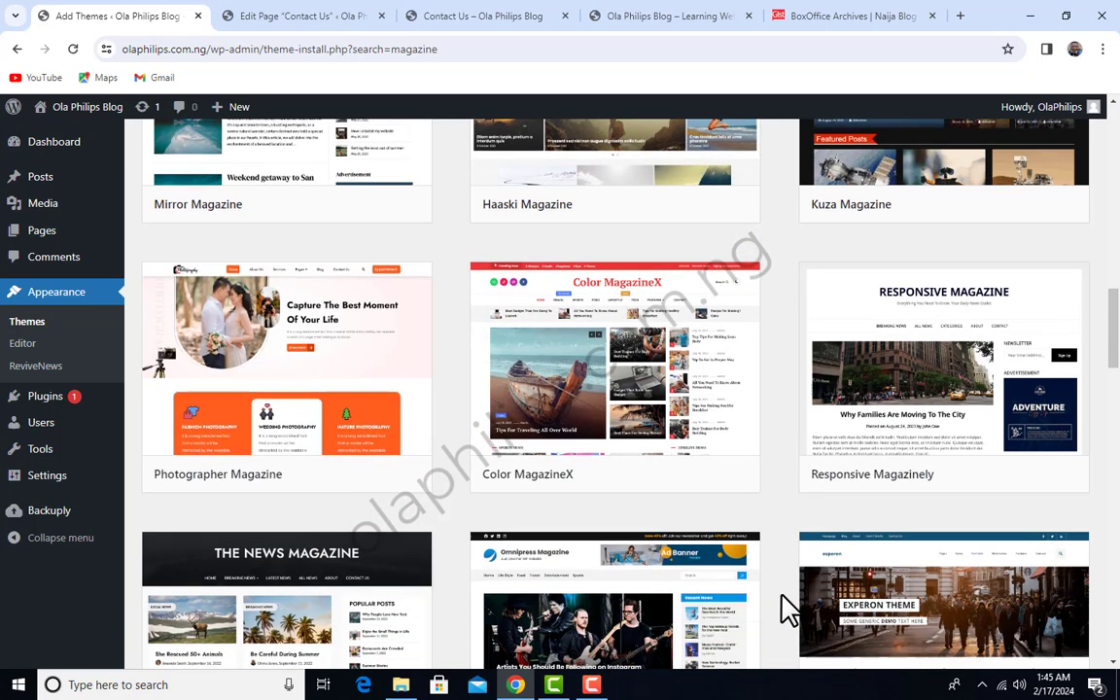
pyautogui.moveTo(643, 487)
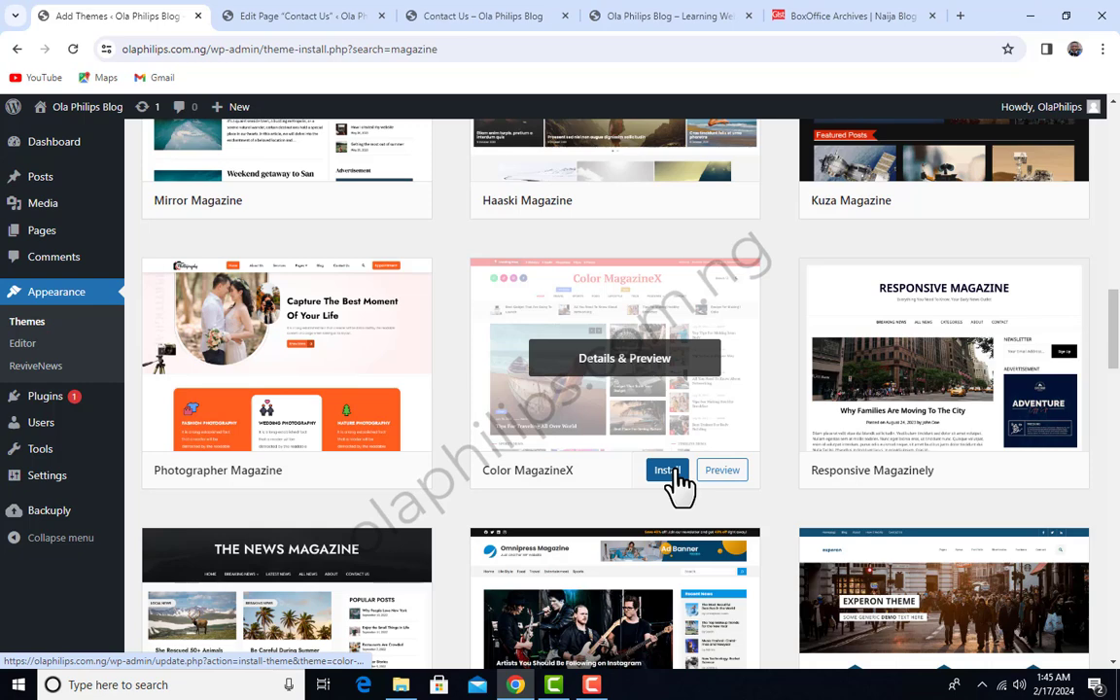
pyautogui.click(670, 472)
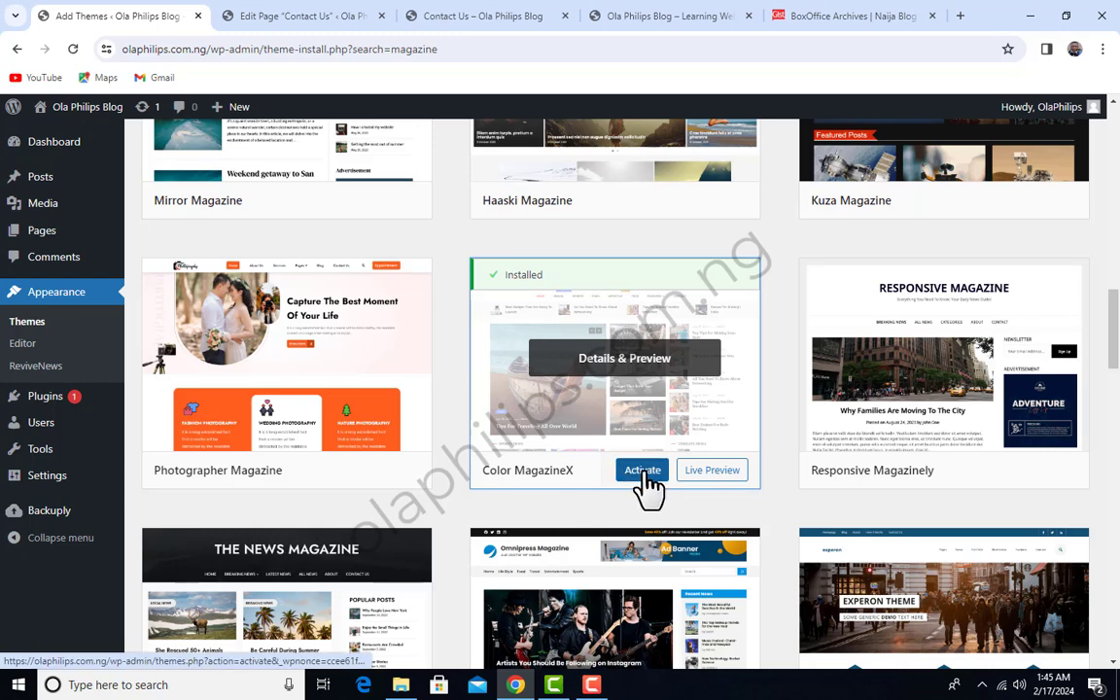
pyautogui.click(642, 469)
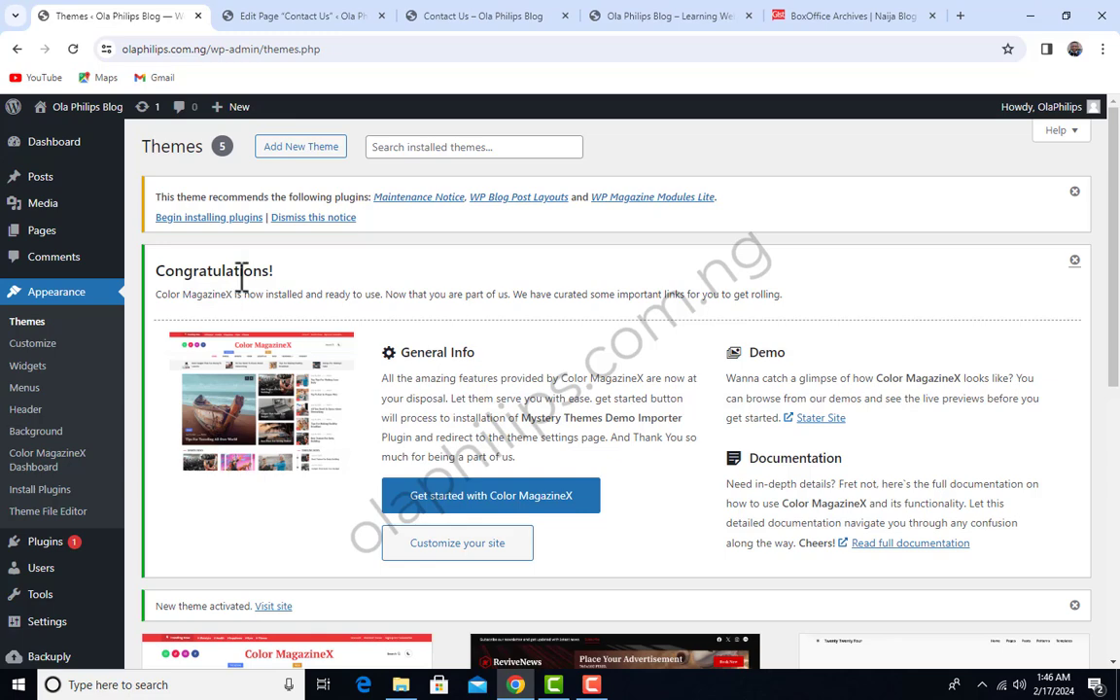
# Examine the live blog's homepage from header to footer with the newly activated theme.
pyautogui.click(457, 18)
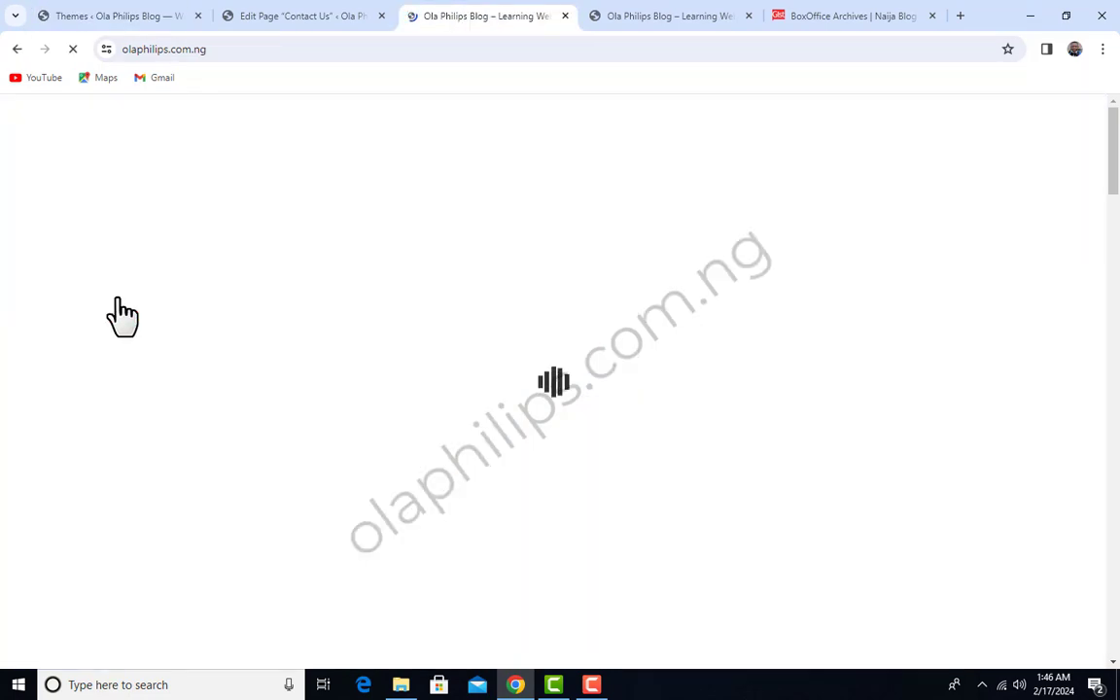
pyautogui.scroll(-3, 579, 374)
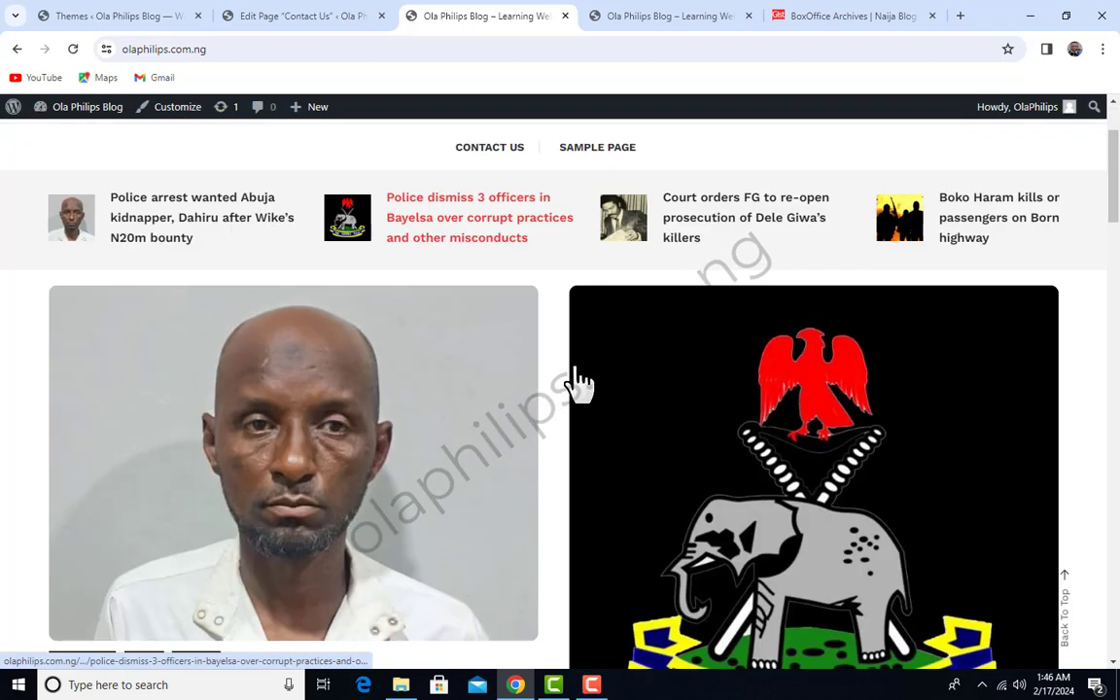
pyautogui.scroll(-15, 579, 380)
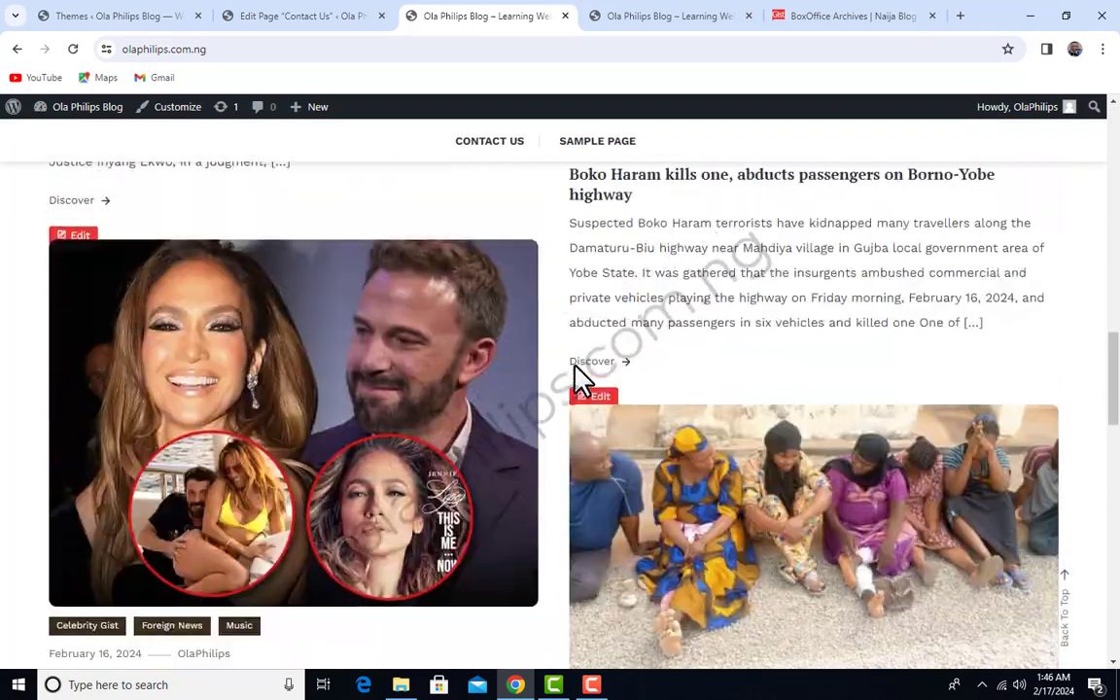
pyautogui.scroll(-10, 580, 379)
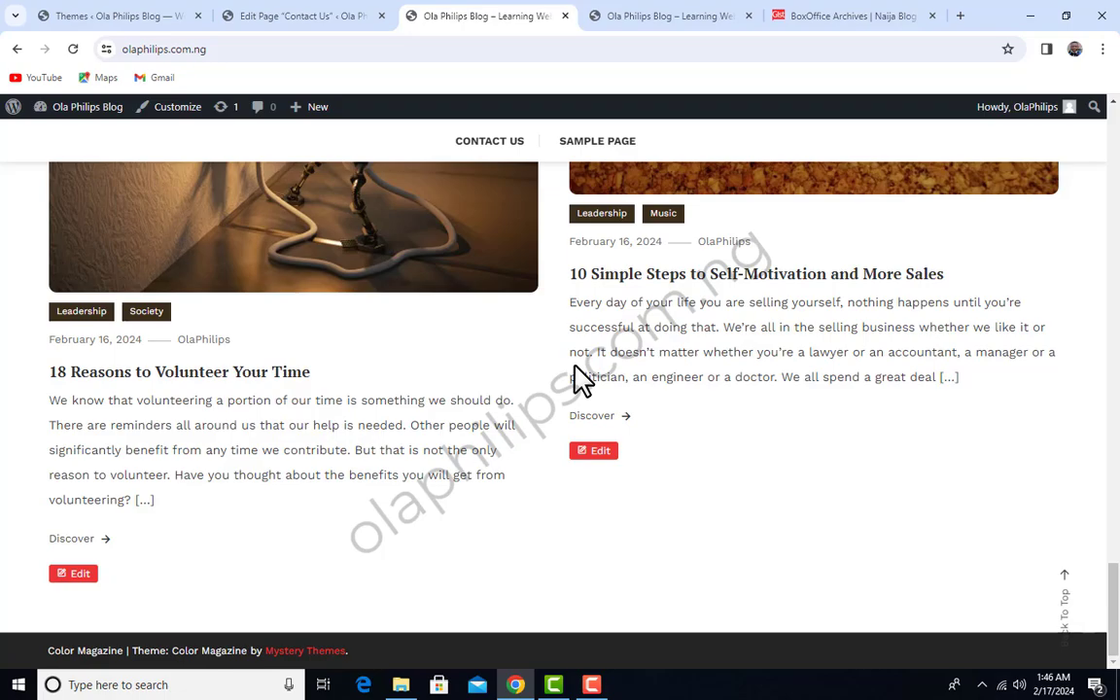
pyautogui.scroll(20, 581, 379)
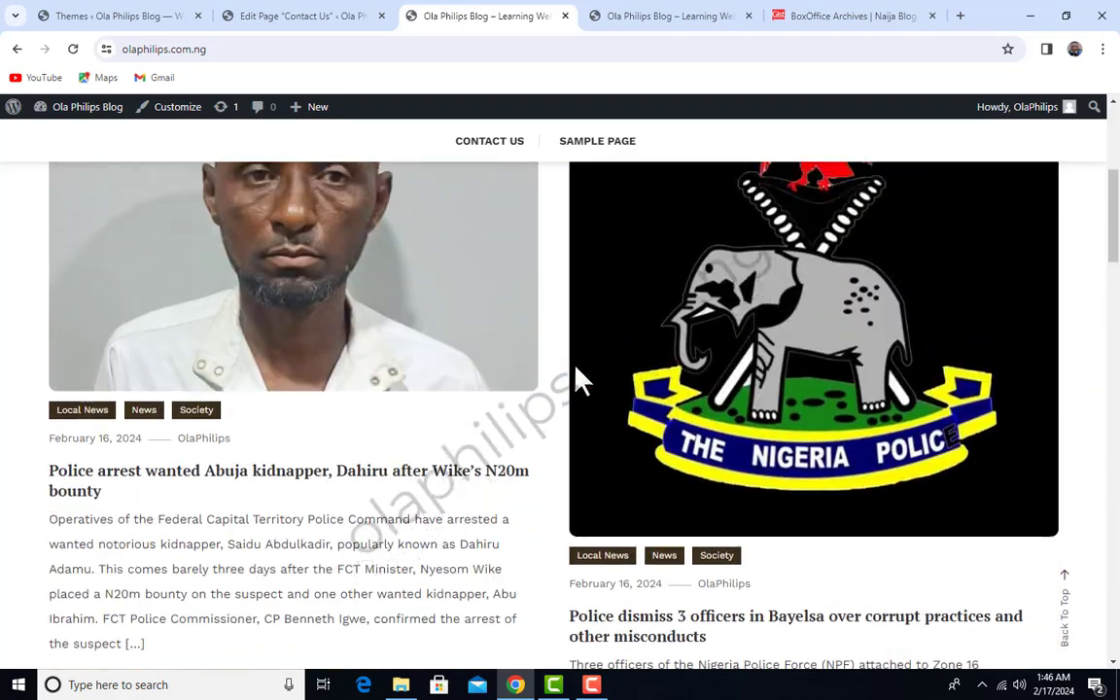
pyautogui.scroll(5, 581, 380)
# On the dashboard's Menus page, name the new menu "Main Menu" and choose Primary as its display location.
pyautogui.click(94, 16)
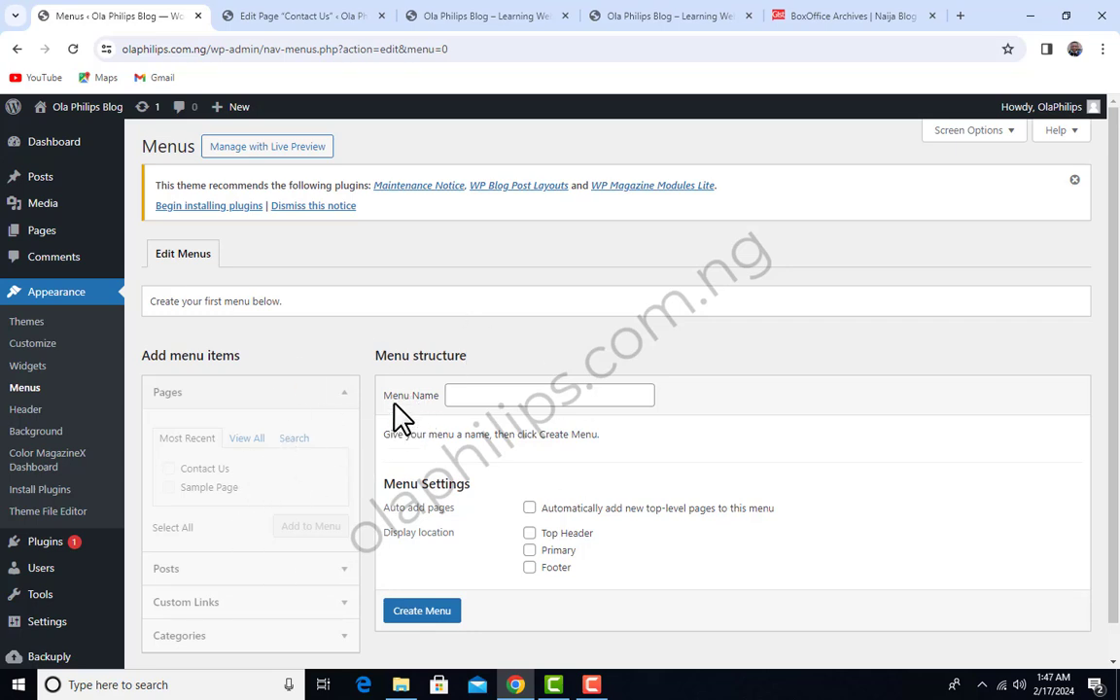
pyautogui.click(495, 390)
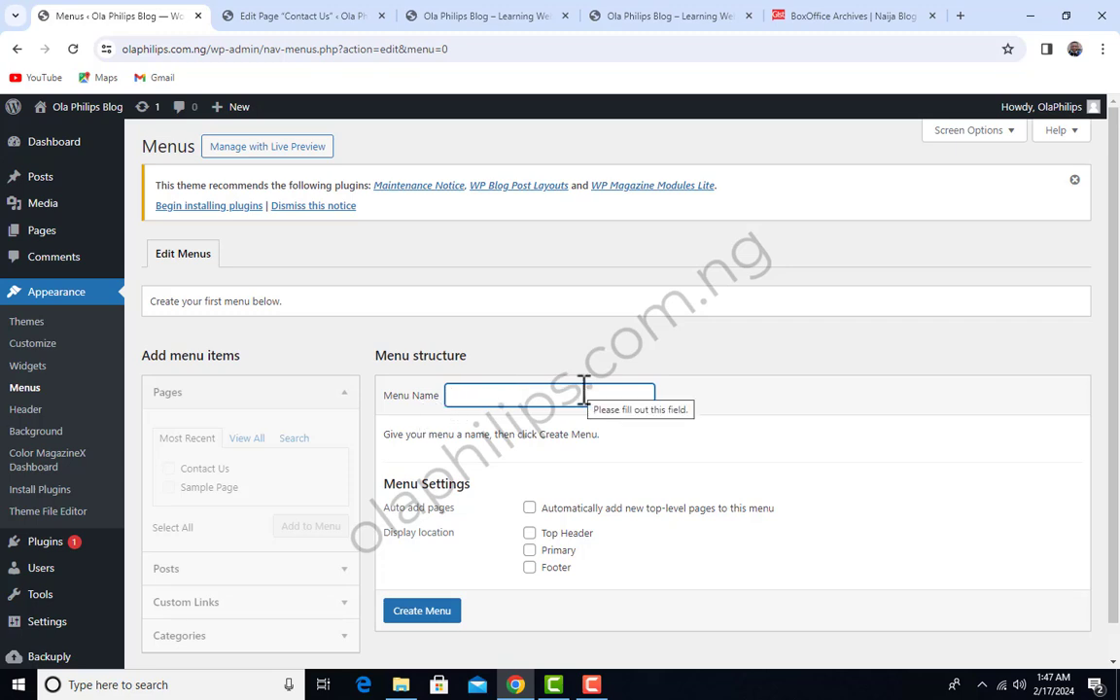
pyautogui.write('Main Menu')
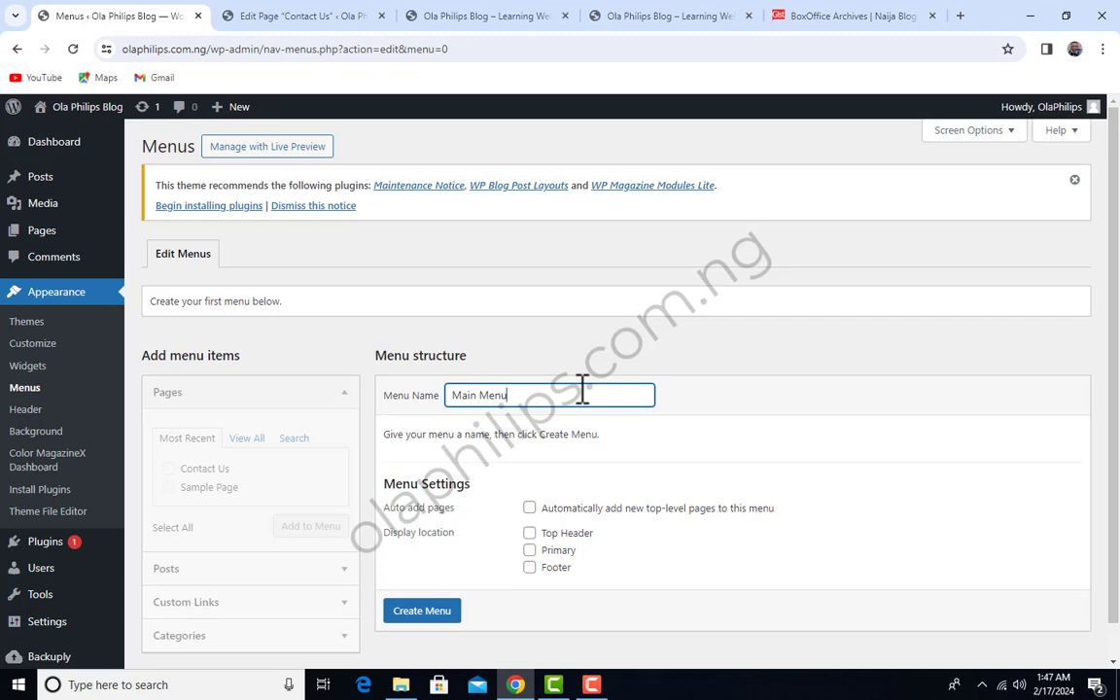
pyautogui.click(530, 551)
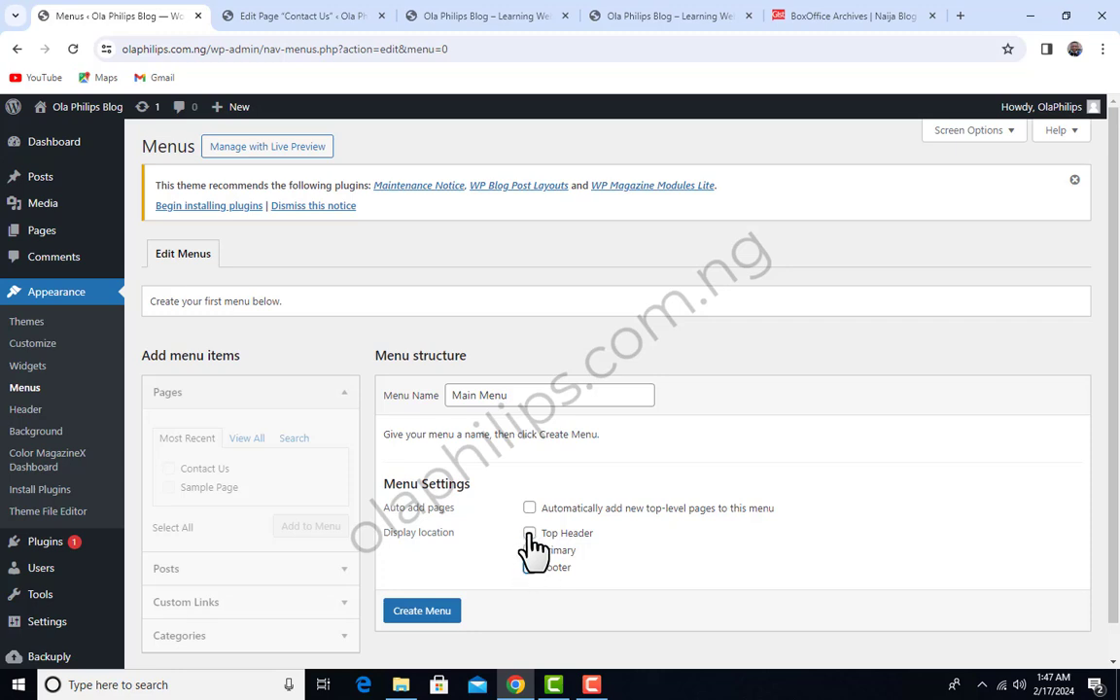
# Compare the live homepage's header and navigation areas with the display locations offered in the menu settings.
pyautogui.click(341, 14)
pyautogui.click(450, 13)
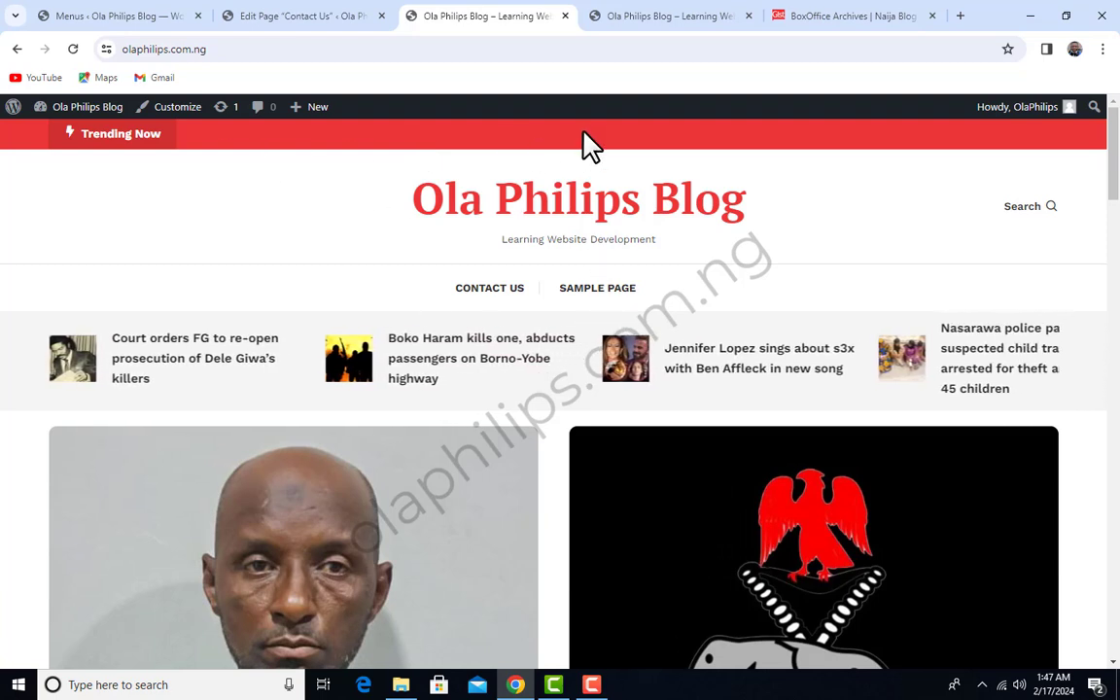
pyautogui.moveTo(155, 16)
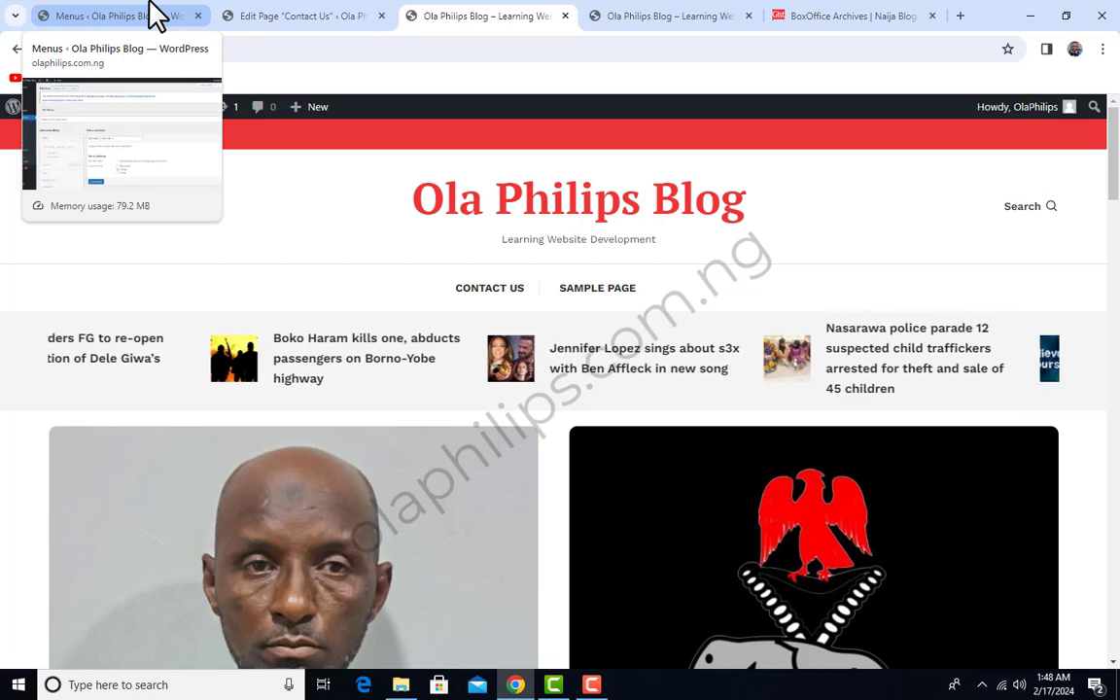
pyautogui.click(156, 16)
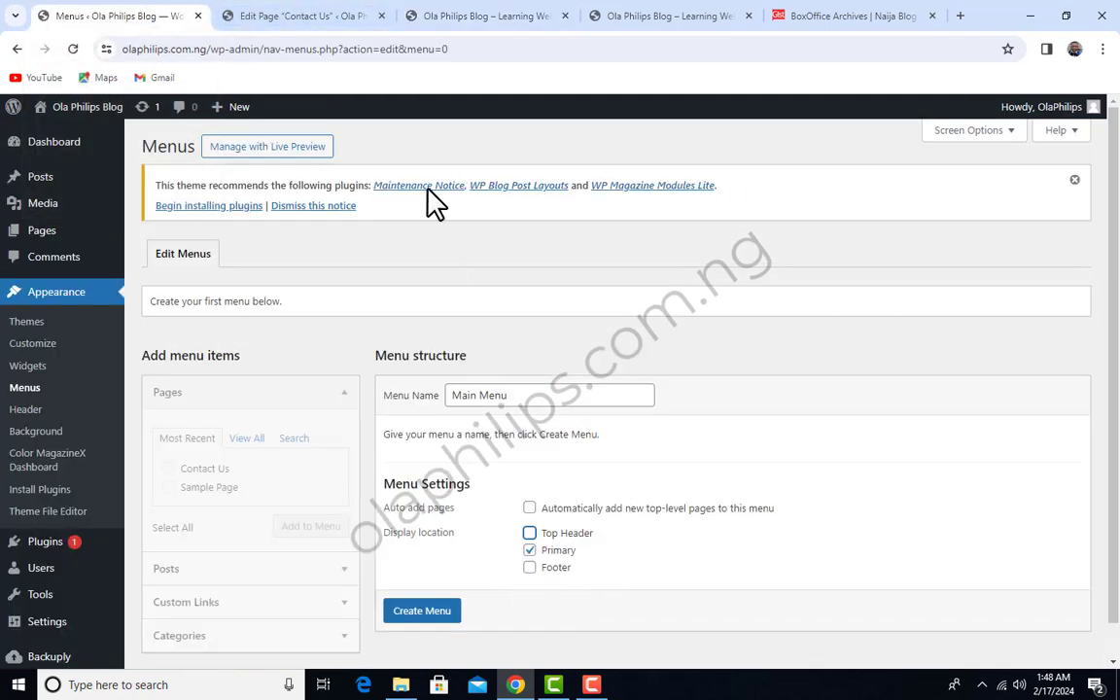
pyautogui.click(311, 12)
pyautogui.click(532, 16)
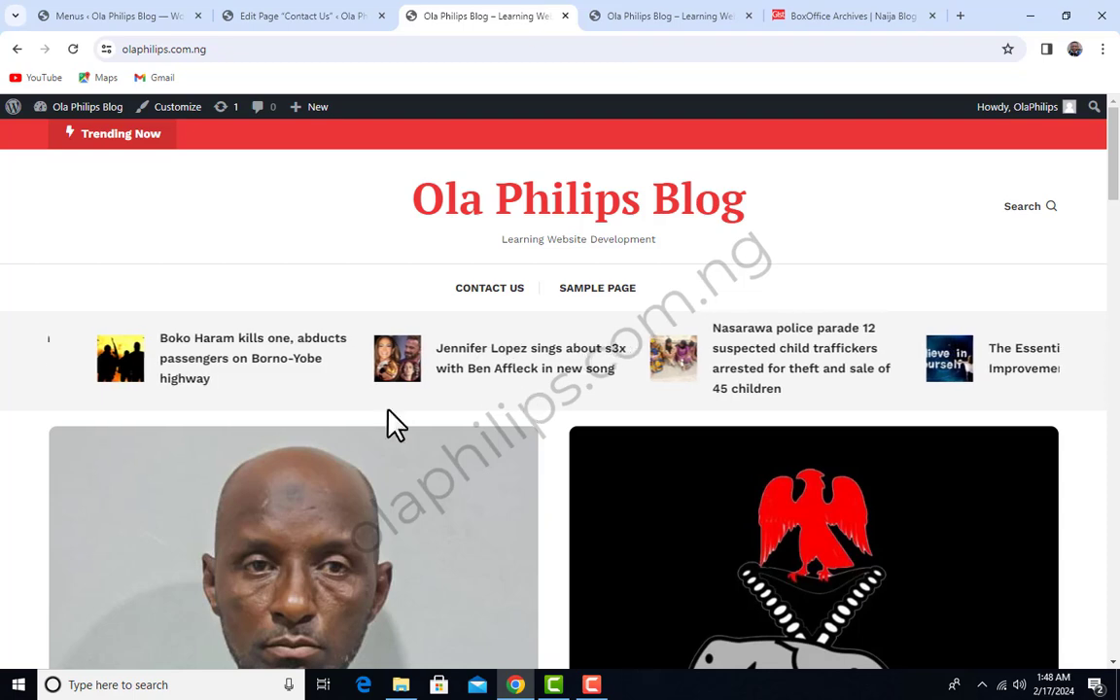
pyautogui.click(44, 14)
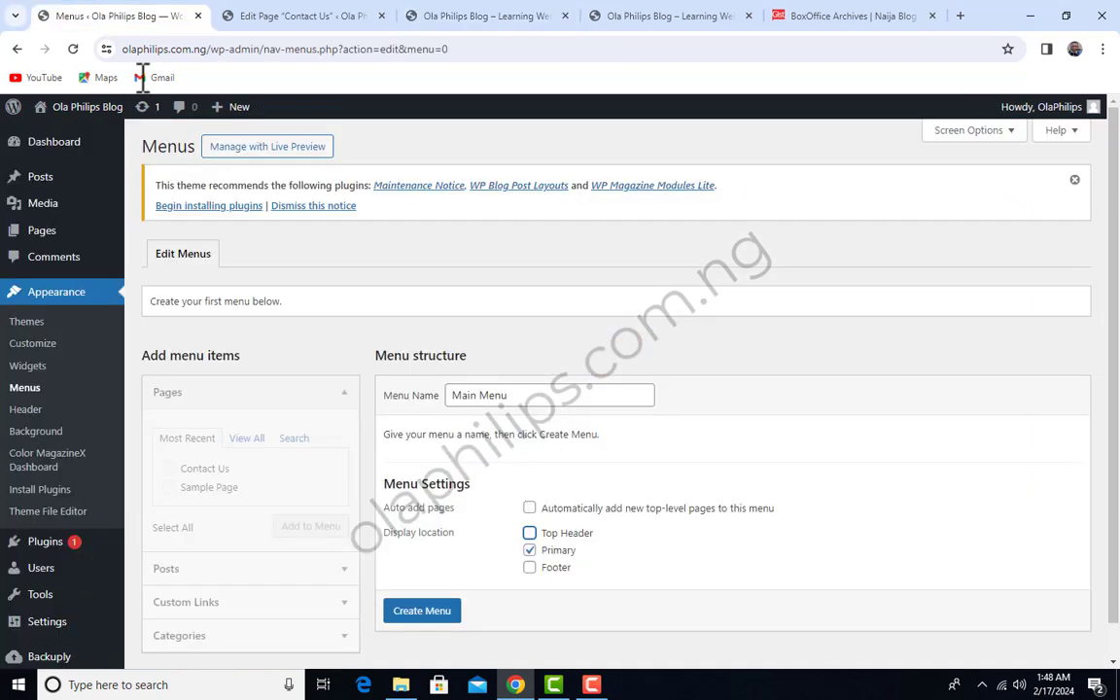
# Create the Main Menu and add the Home and Contact Us pages to it.
pyautogui.click(424, 611)
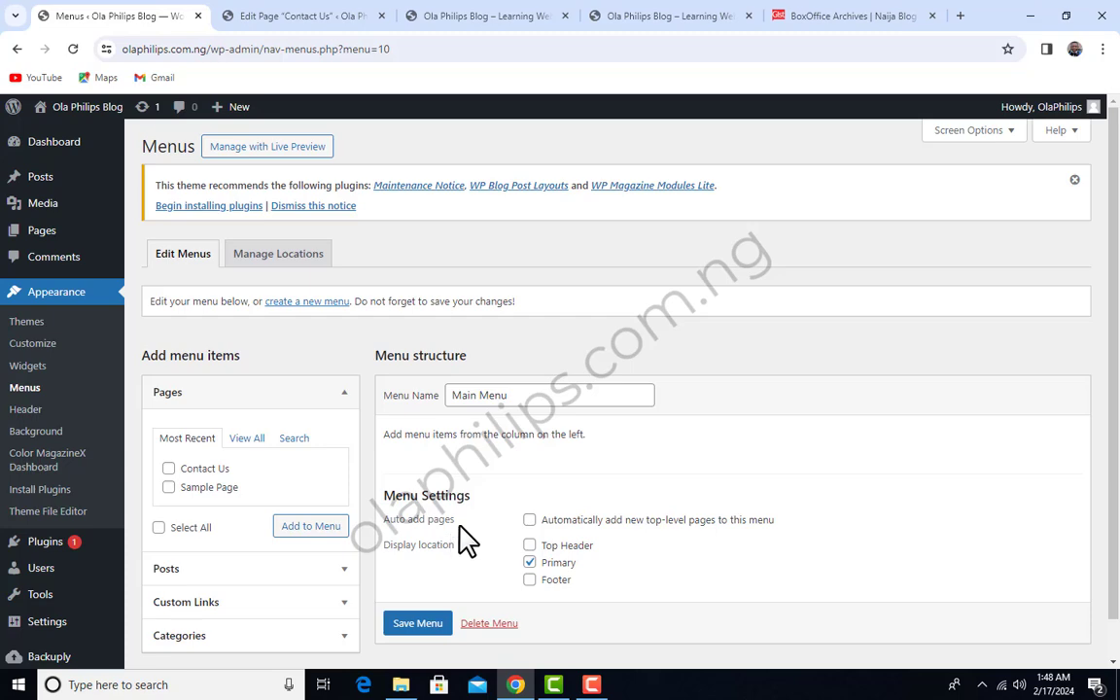
pyautogui.scroll(-1, 425, 475)
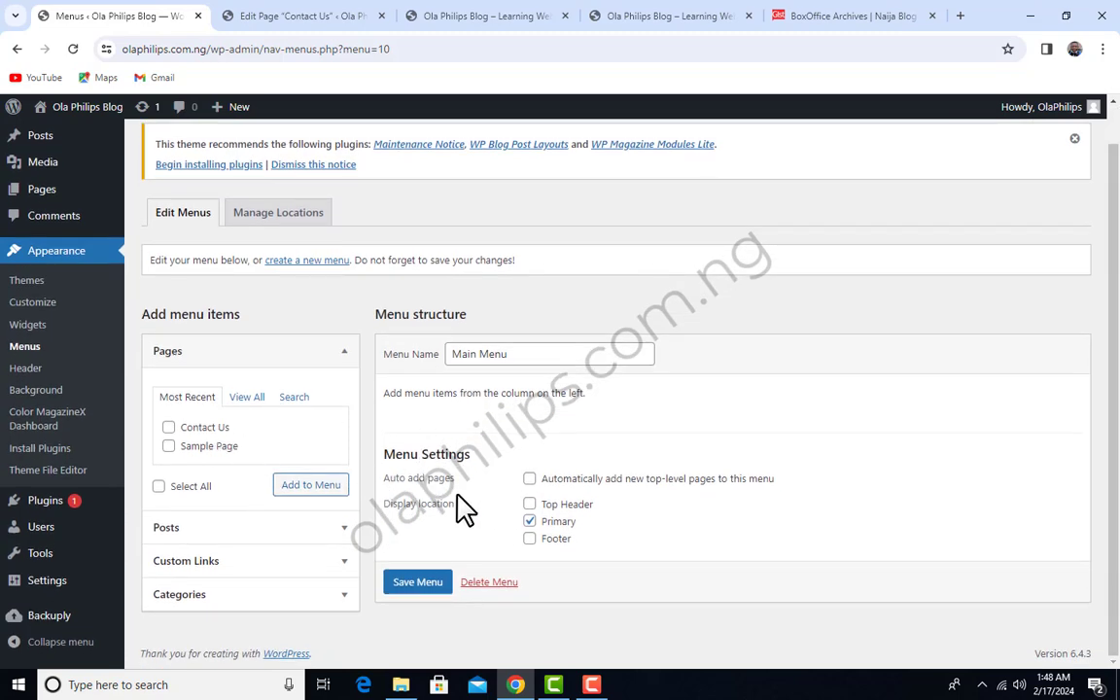
pyautogui.click(254, 399)
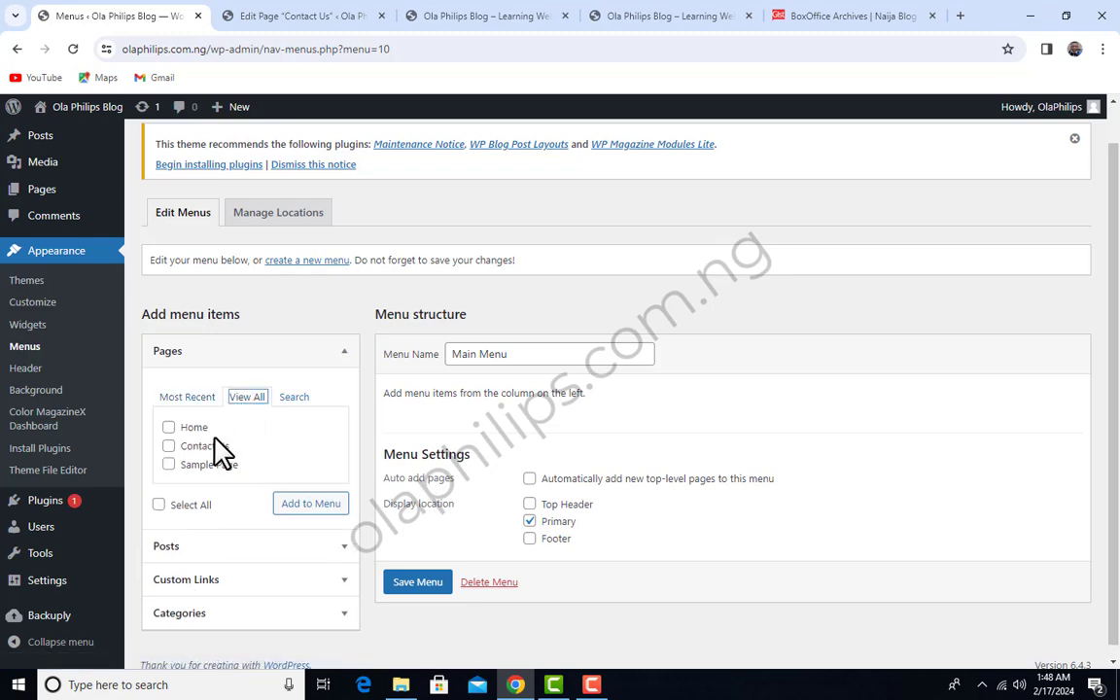
pyautogui.scroll(-1, 224, 451)
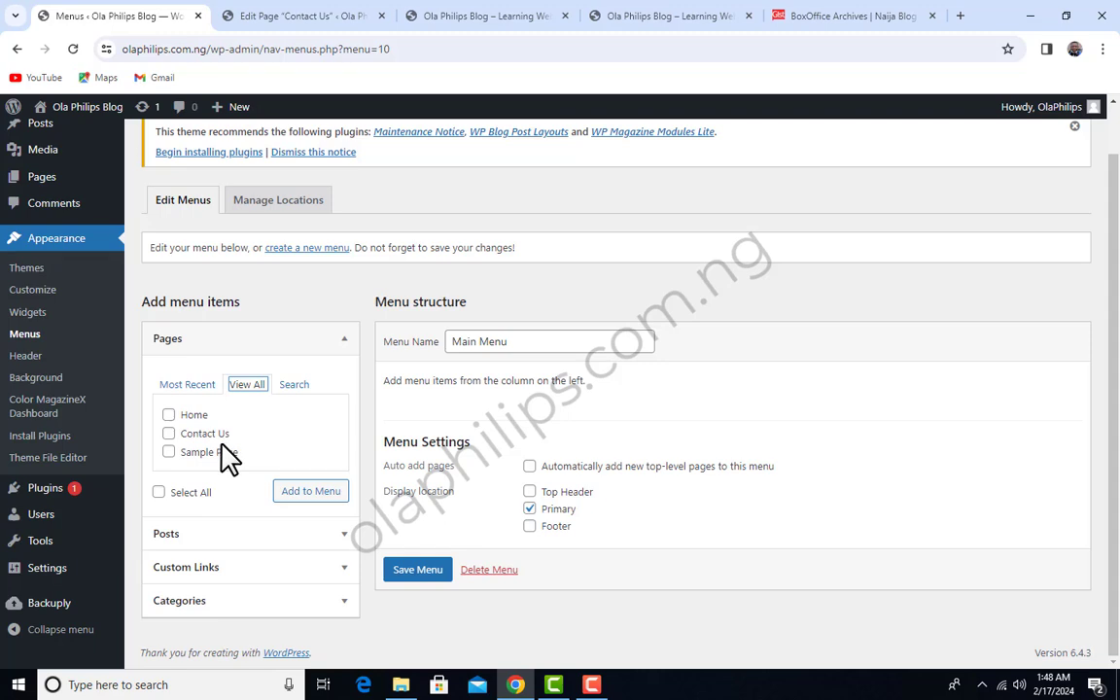
pyautogui.click(171, 417)
pyautogui.click(170, 434)
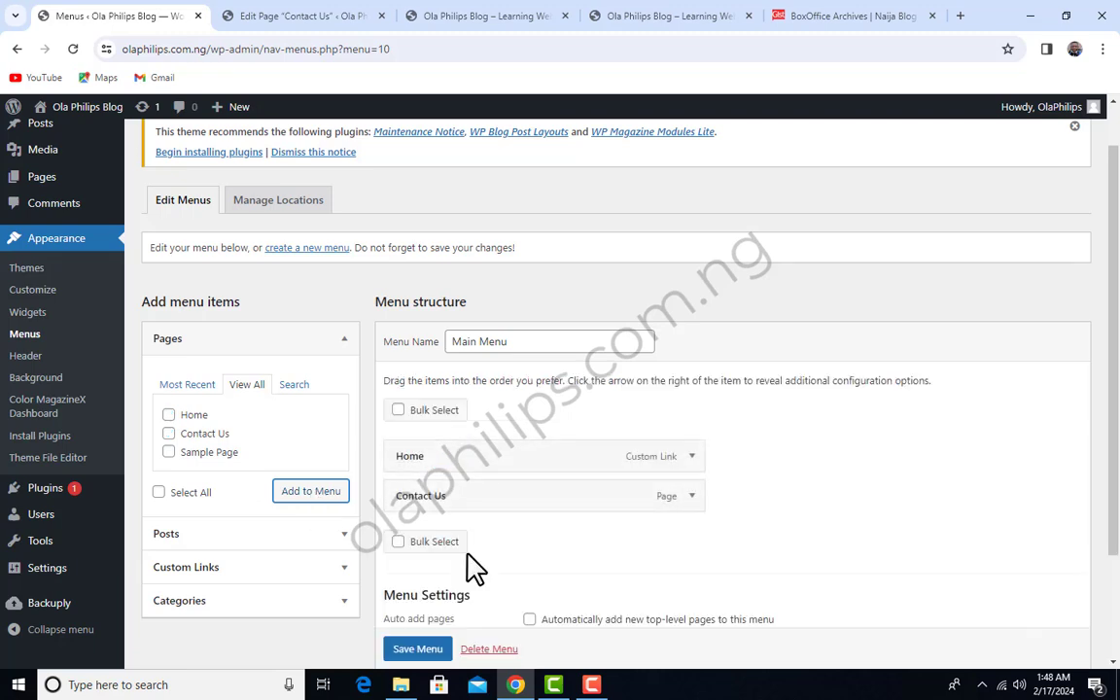
# Look at the page search option for adding menu items, and collapse the Pages section.
pyautogui.scroll(-1, 640, 469)
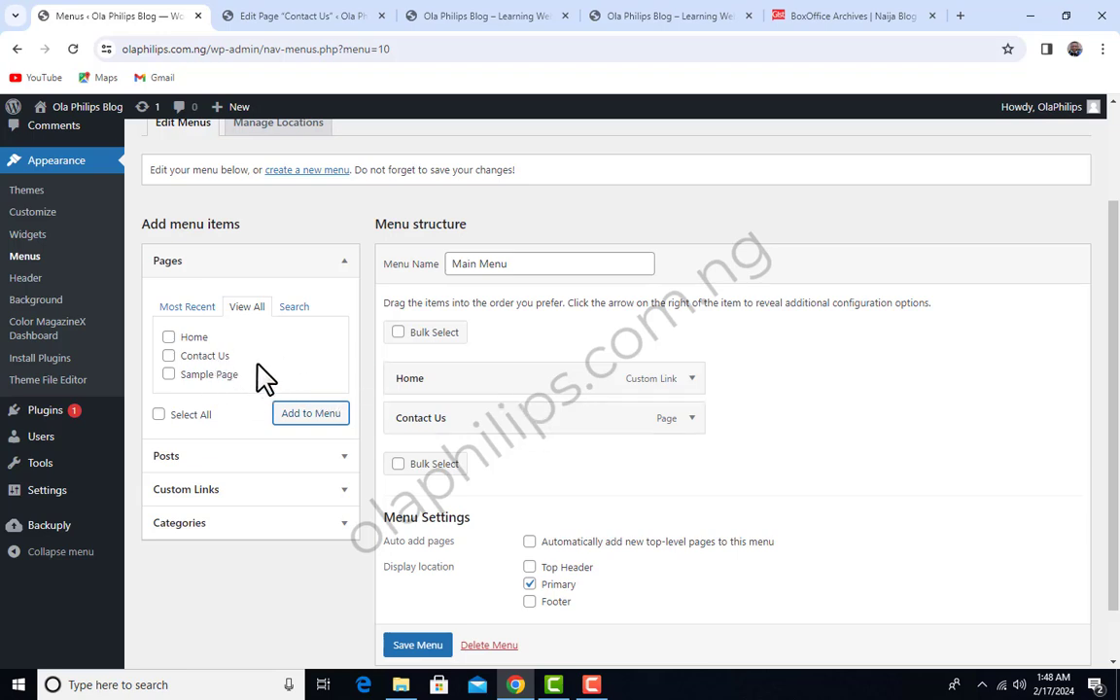
pyautogui.click(298, 309)
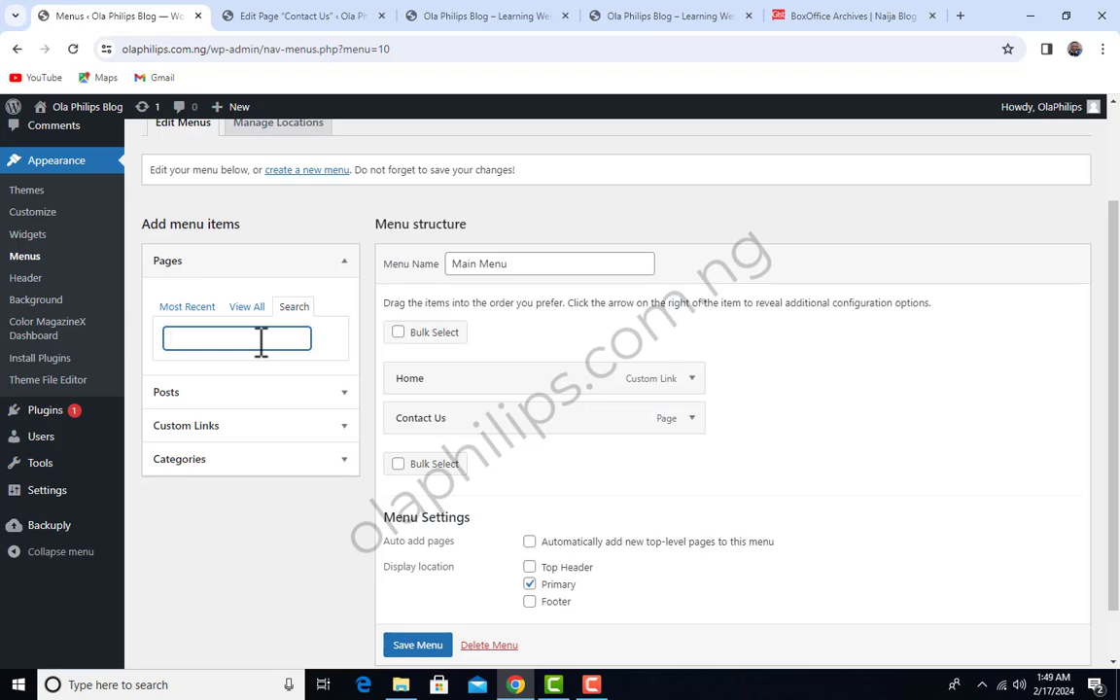
pyautogui.scroll(-1, 307, 291)
pyautogui.scroll(2, 292, 317)
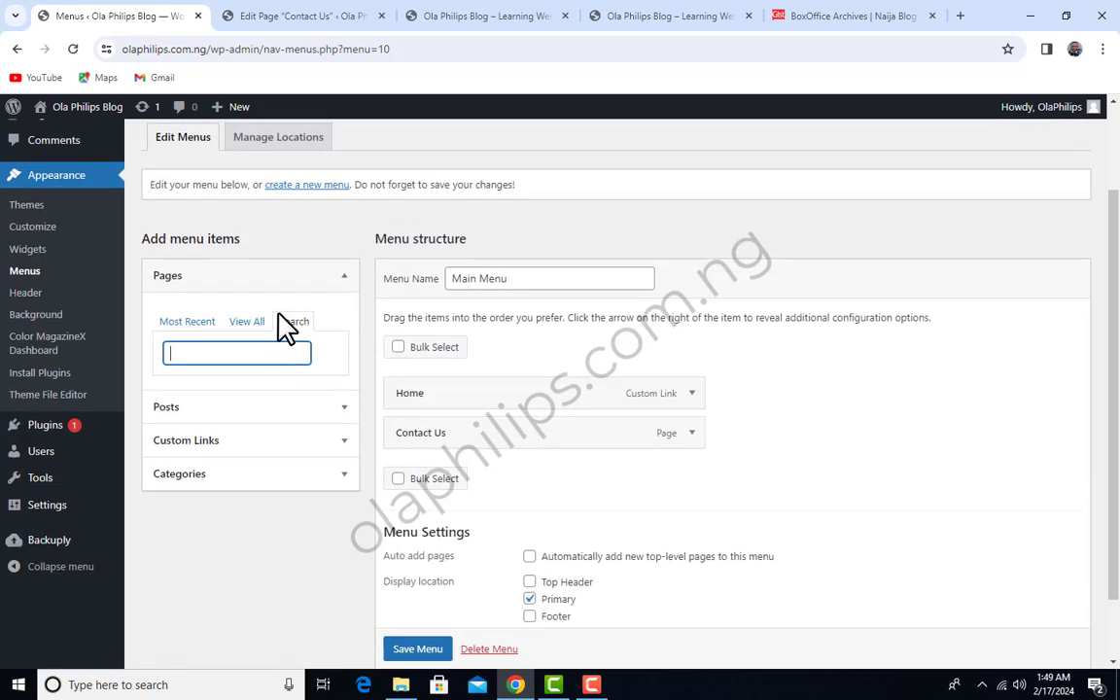
pyautogui.click(344, 277)
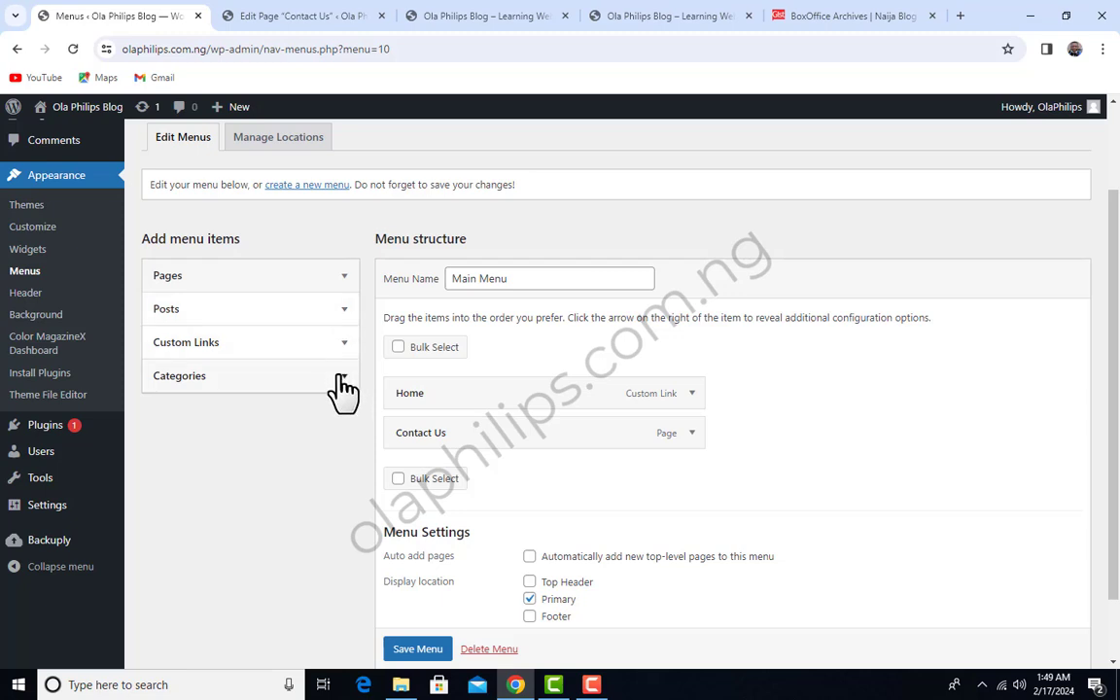
# Look at the posts offered as menu items, then collapse the Posts section again.
pyautogui.click(342, 311)
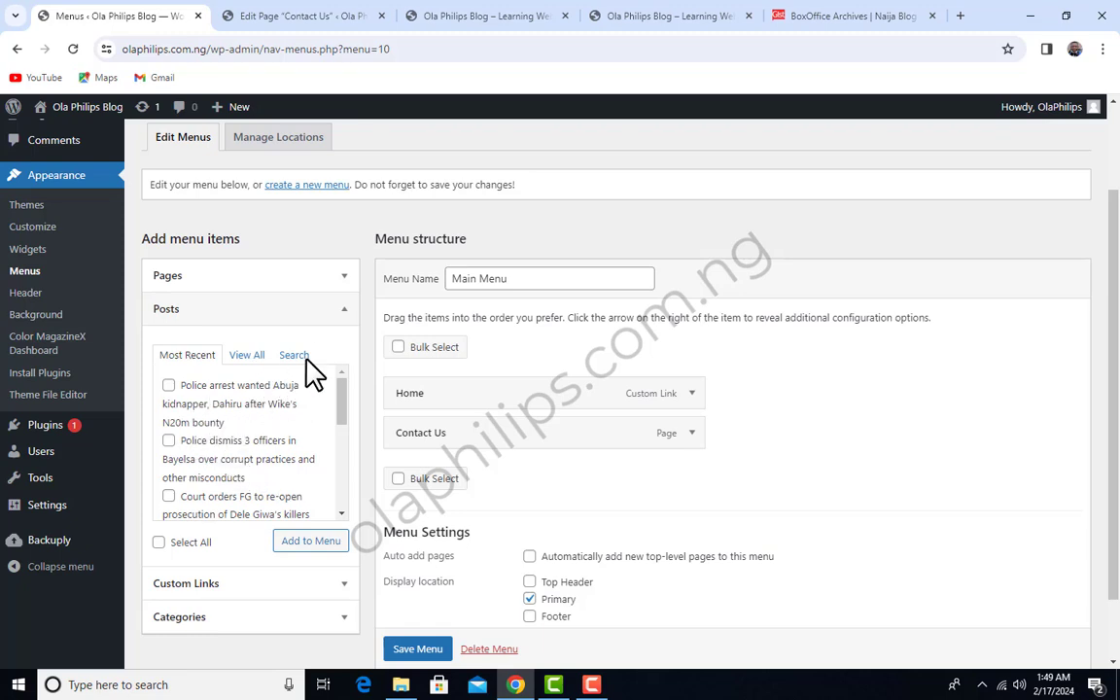
pyautogui.click(341, 311)
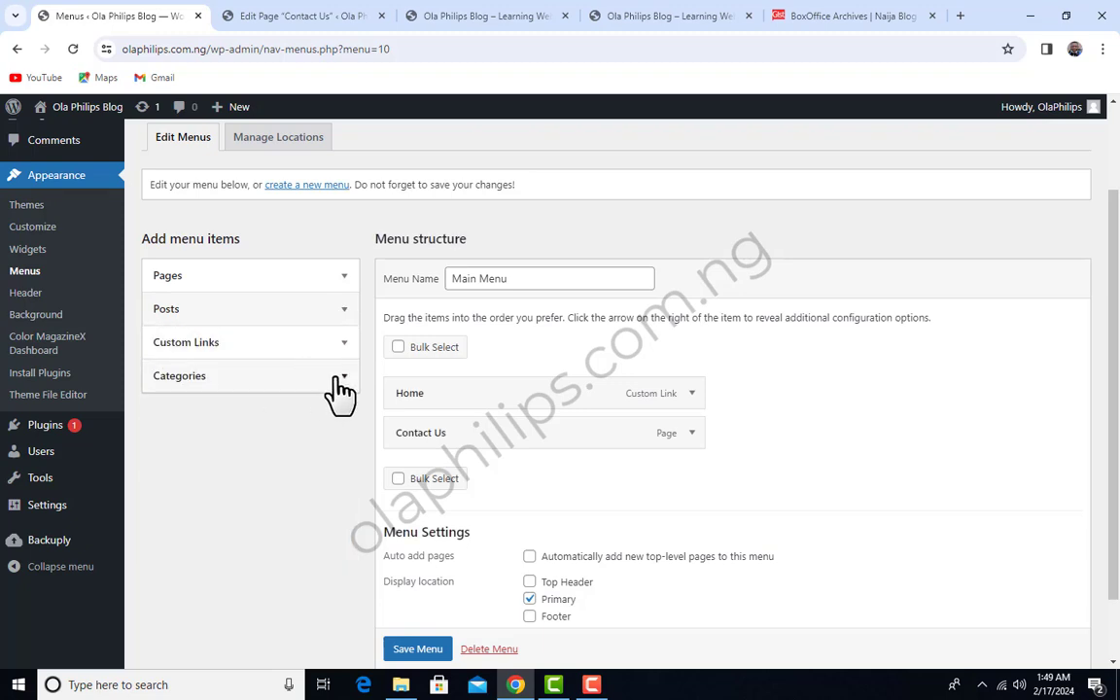
# Add the Society, News, Local News, Celebrity Gist, Foreign News, Leadership and Music categories to the Main Menu and save it.
pyautogui.click(342, 377)
pyautogui.scroll(-2, 348, 389)
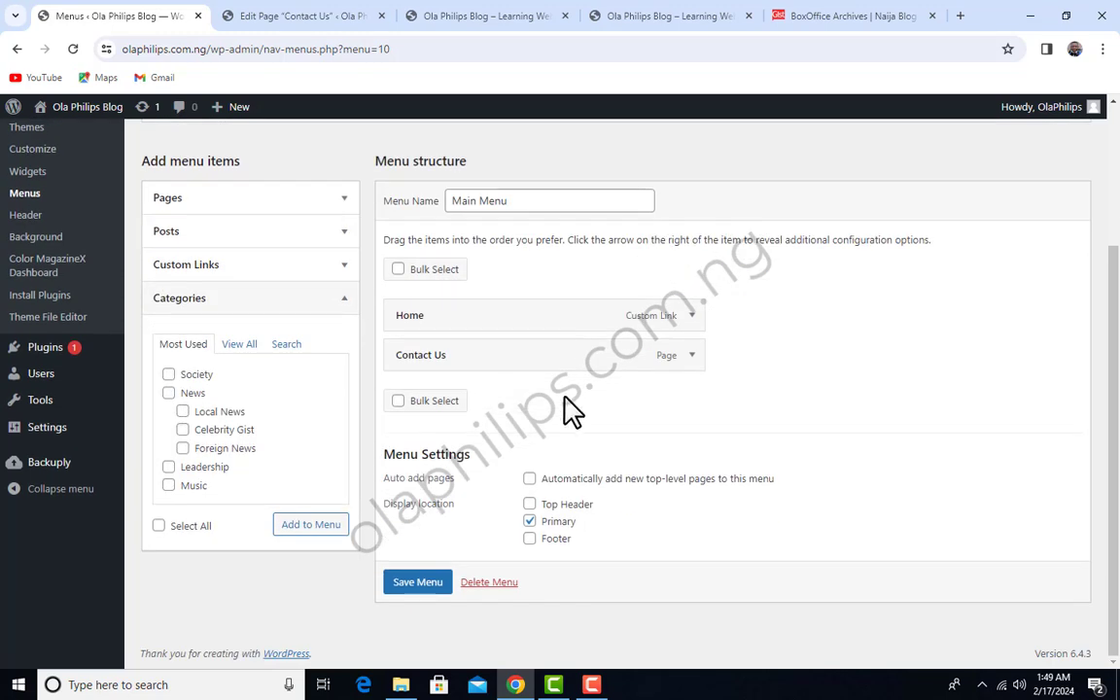
pyautogui.click(169, 376)
pyautogui.click(170, 395)
pyautogui.click(182, 413)
pyautogui.click(184, 431)
pyautogui.click(183, 450)
pyautogui.click(169, 468)
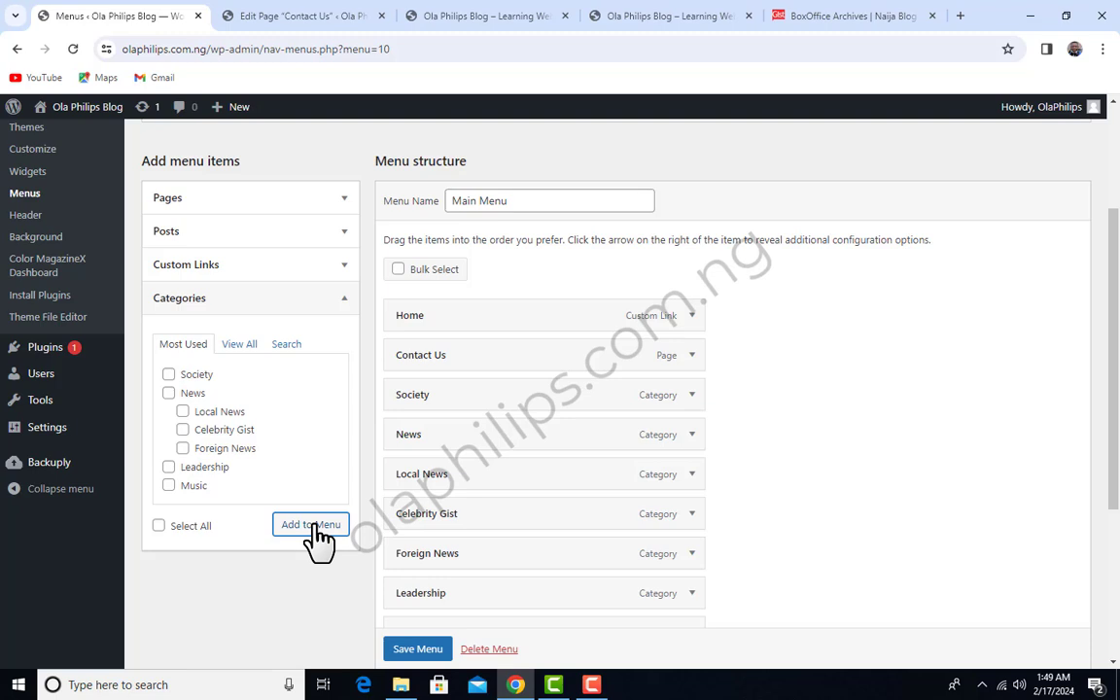
pyautogui.scroll(-3, 540, 405)
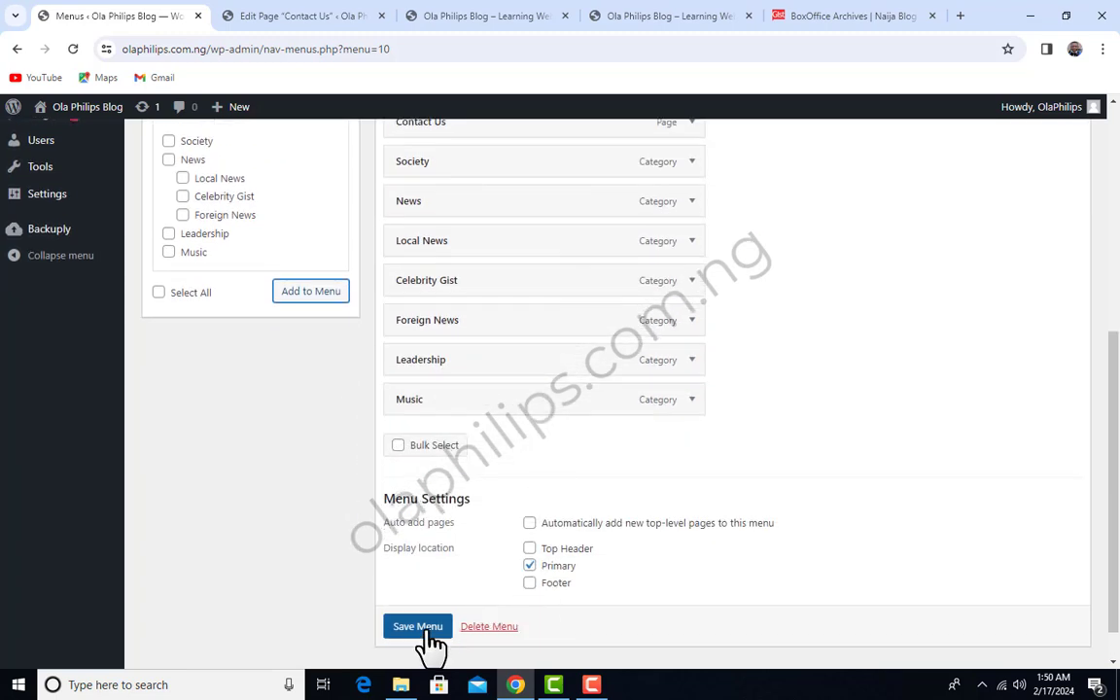
pyautogui.scroll(-1, 425, 632)
pyautogui.click(408, 601)
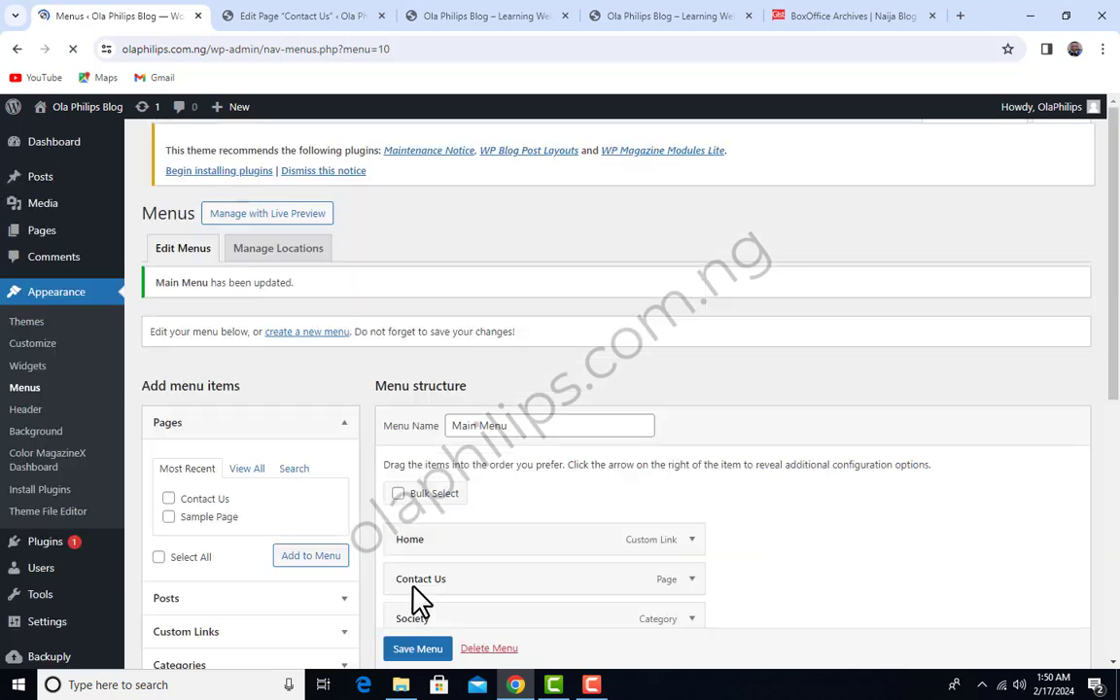
pyautogui.scroll(-4, 513, 520)
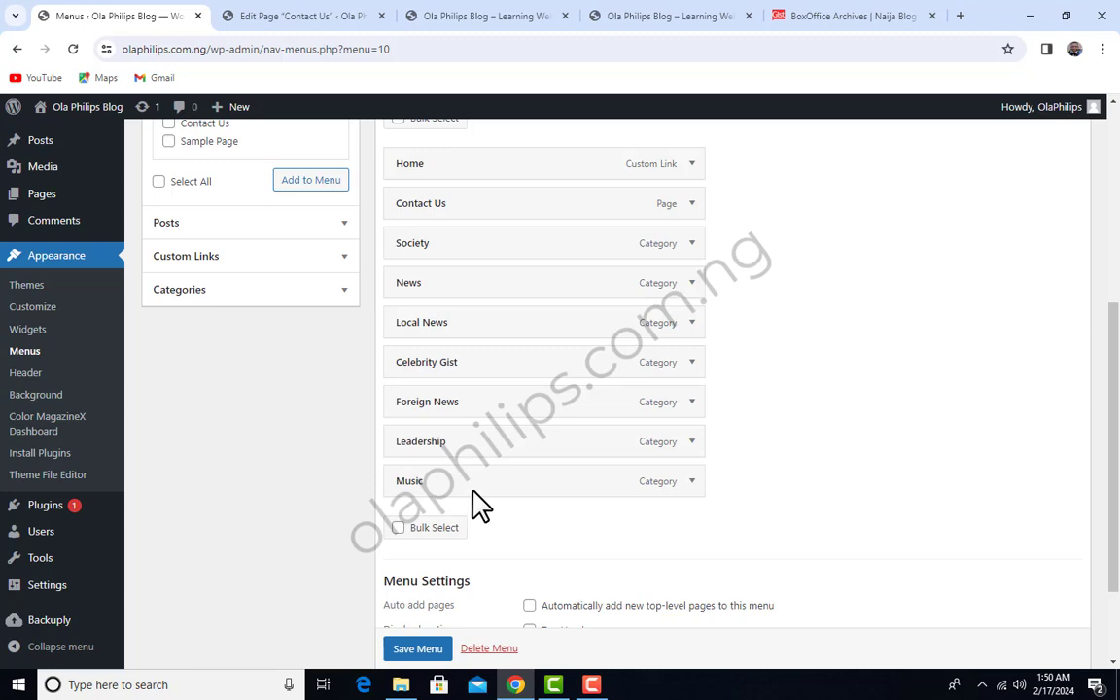
# Reload the live homepage to check its navigation menu, and view the Celebrity Gist category page.
pyautogui.click(502, 16)
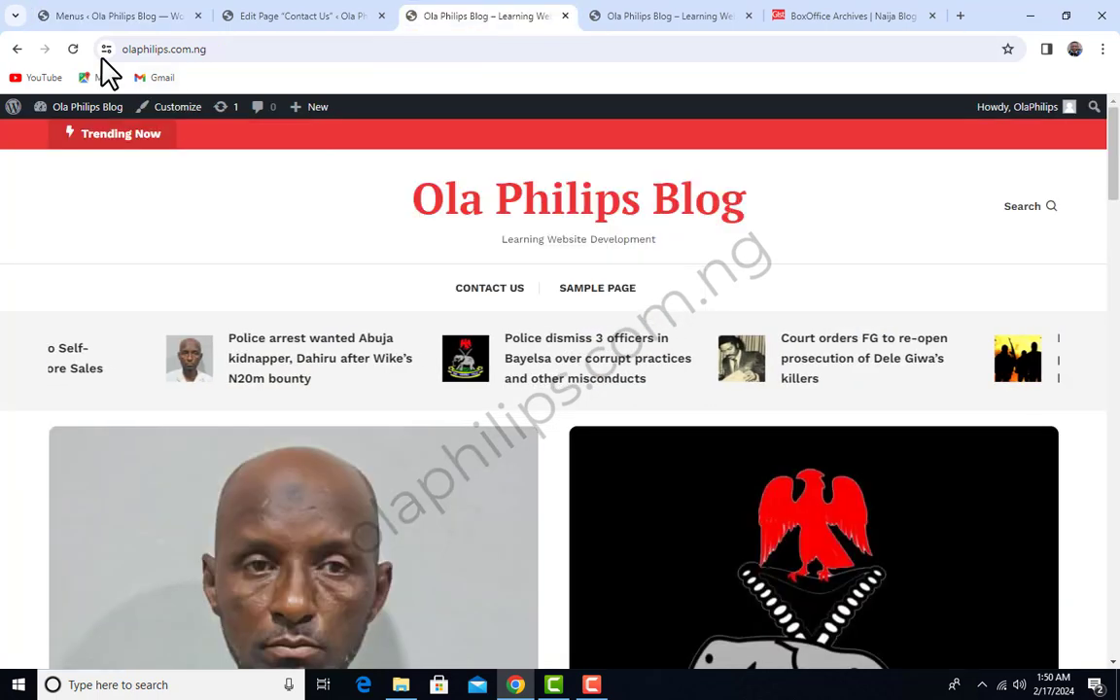
pyautogui.click(72, 49)
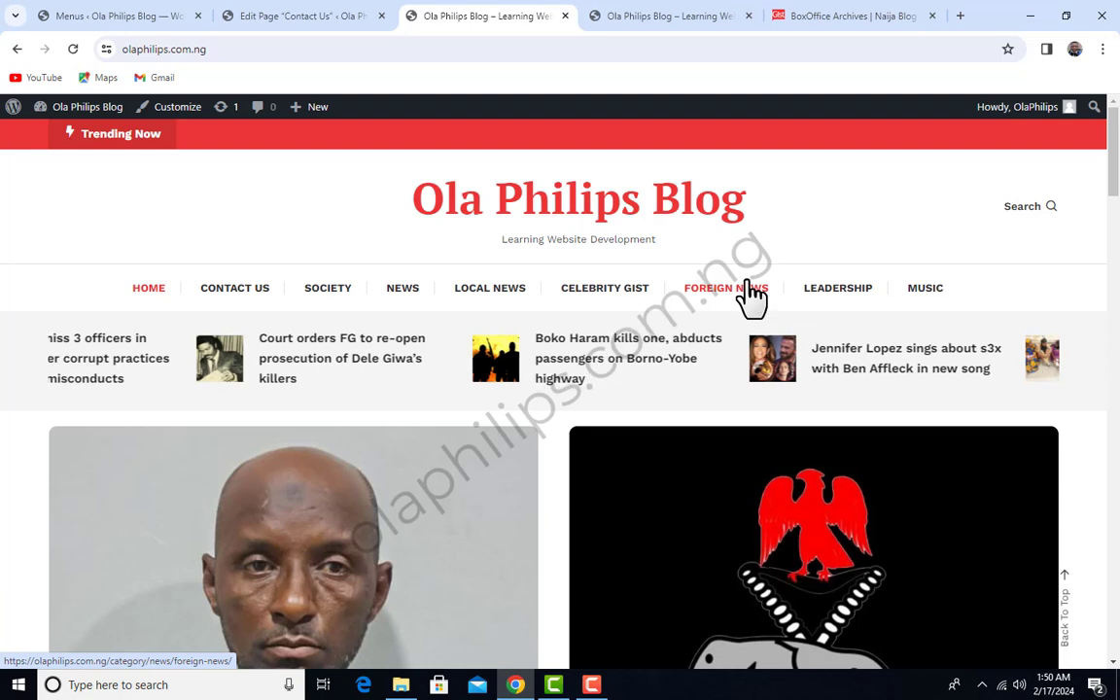
pyautogui.click(607, 285)
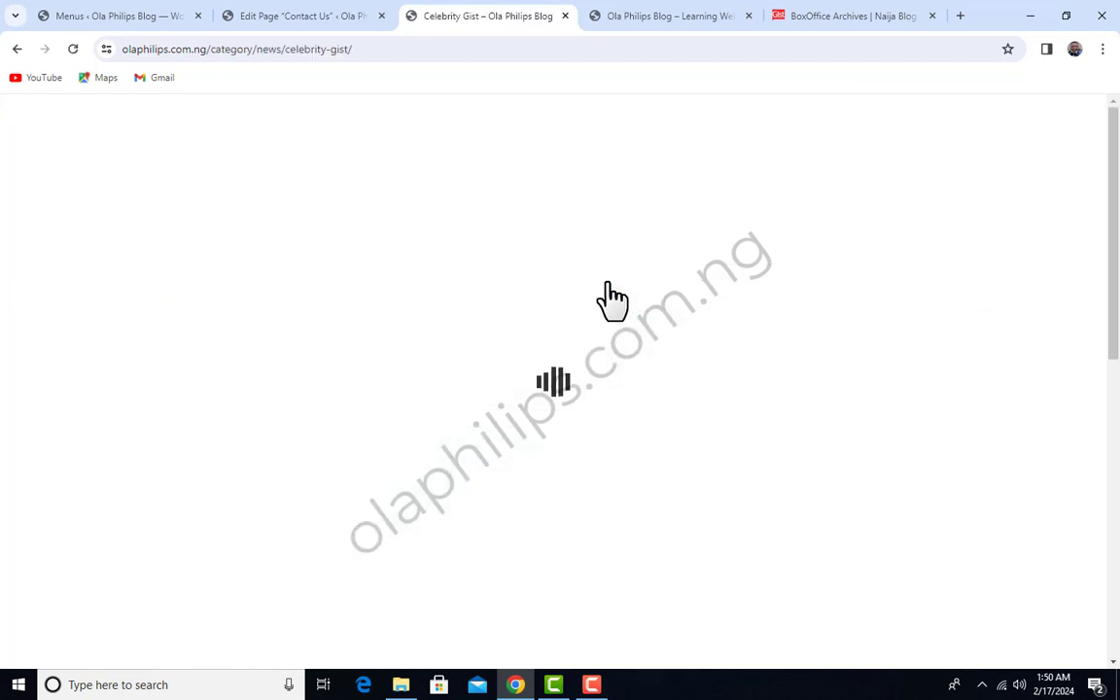
pyautogui.scroll(-10, 607, 300)
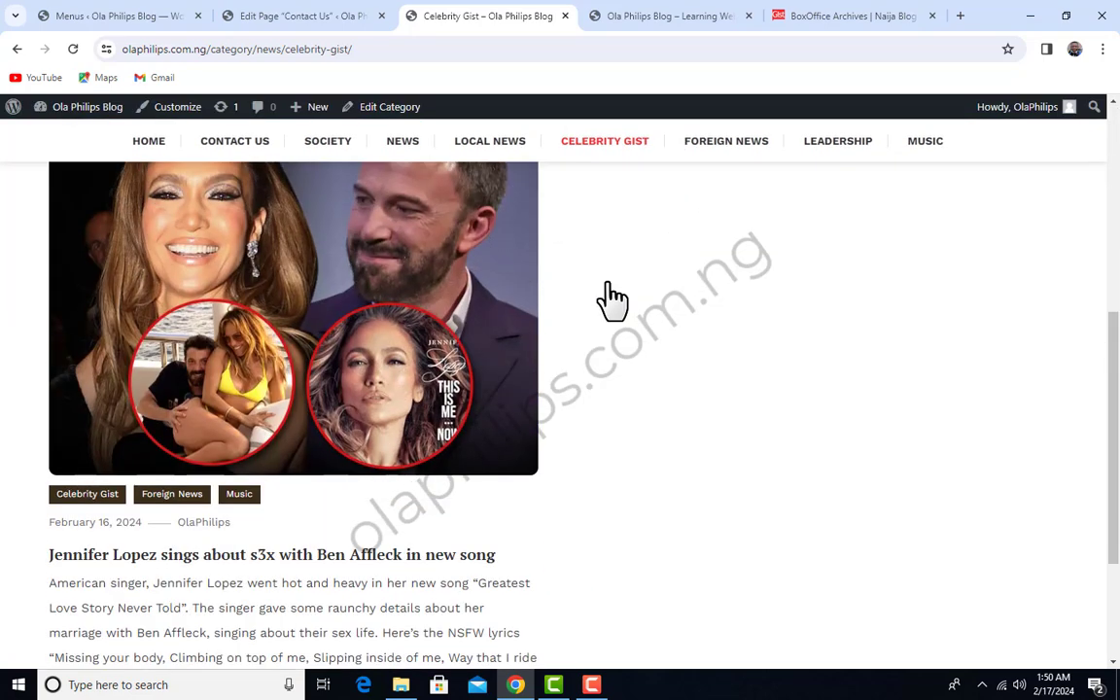
pyautogui.scroll(3, 544, 360)
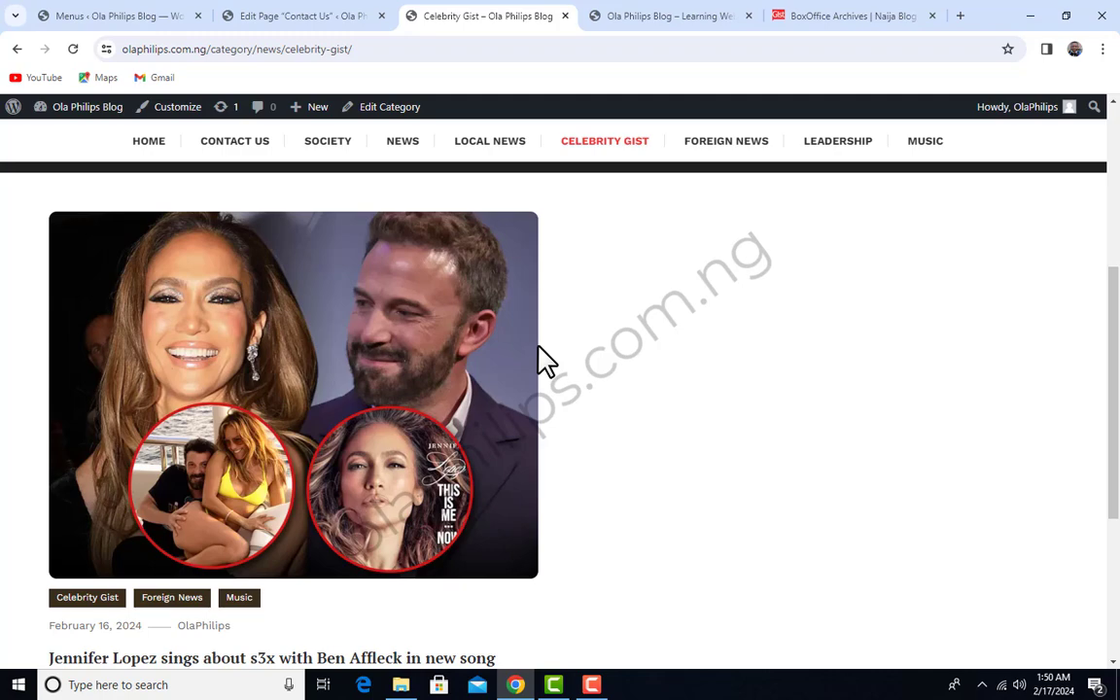
pyautogui.scroll(-2, 348, 453)
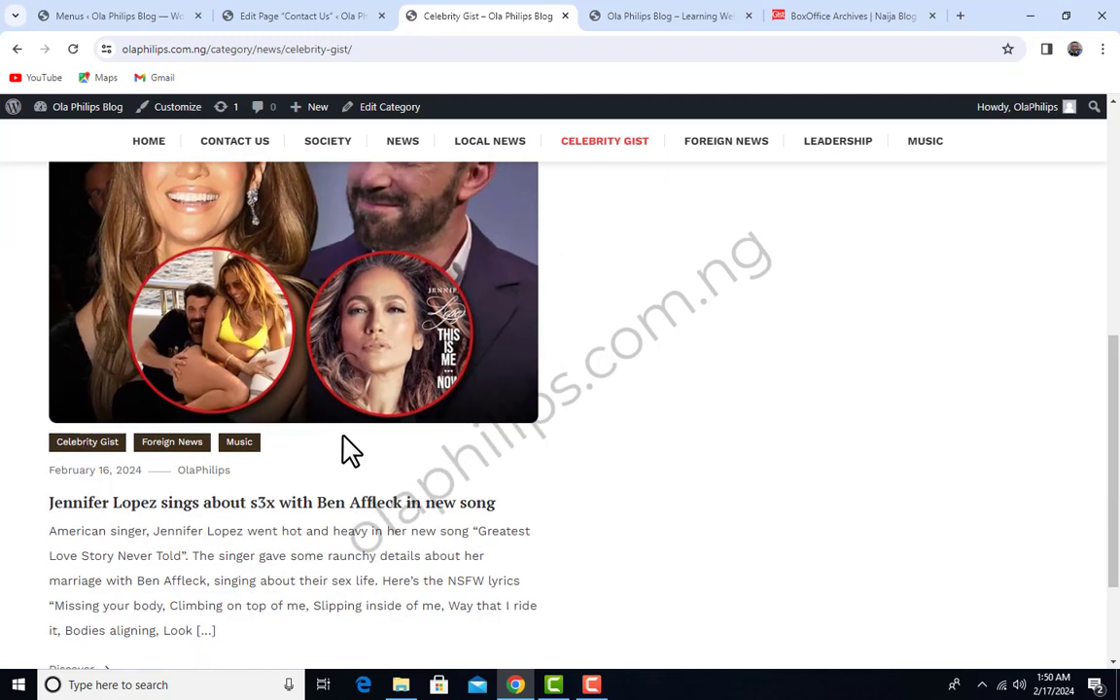
pyautogui.scroll(6, 348, 453)
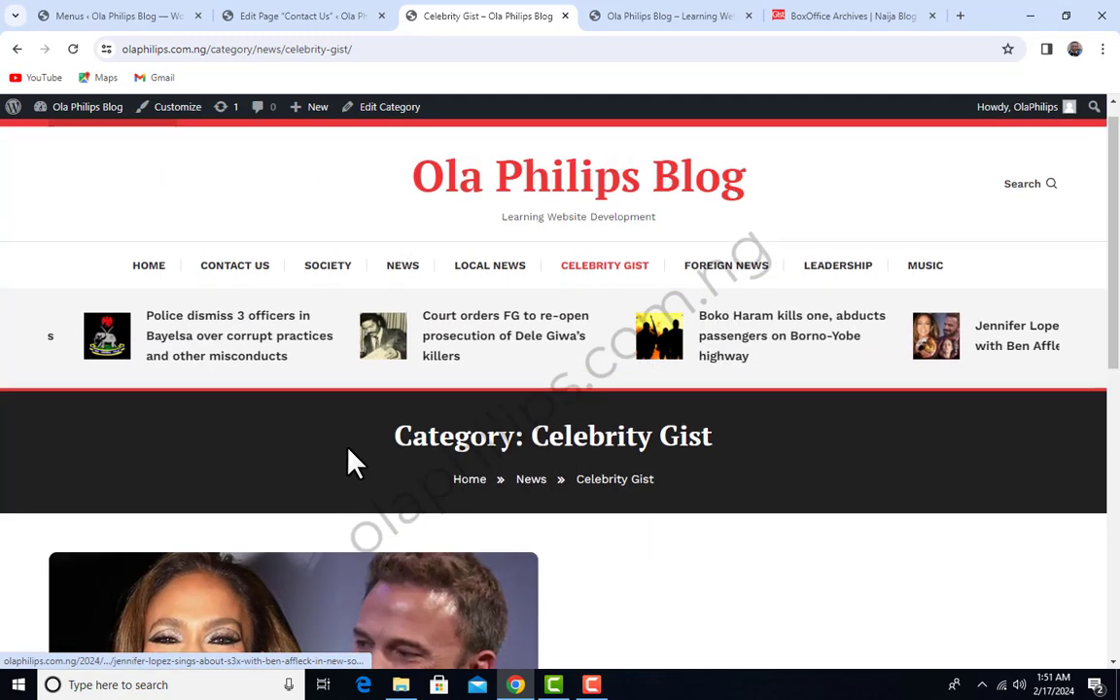
# Open the News category from the live site's navigation and look through its posts.
pyautogui.click(402, 290)
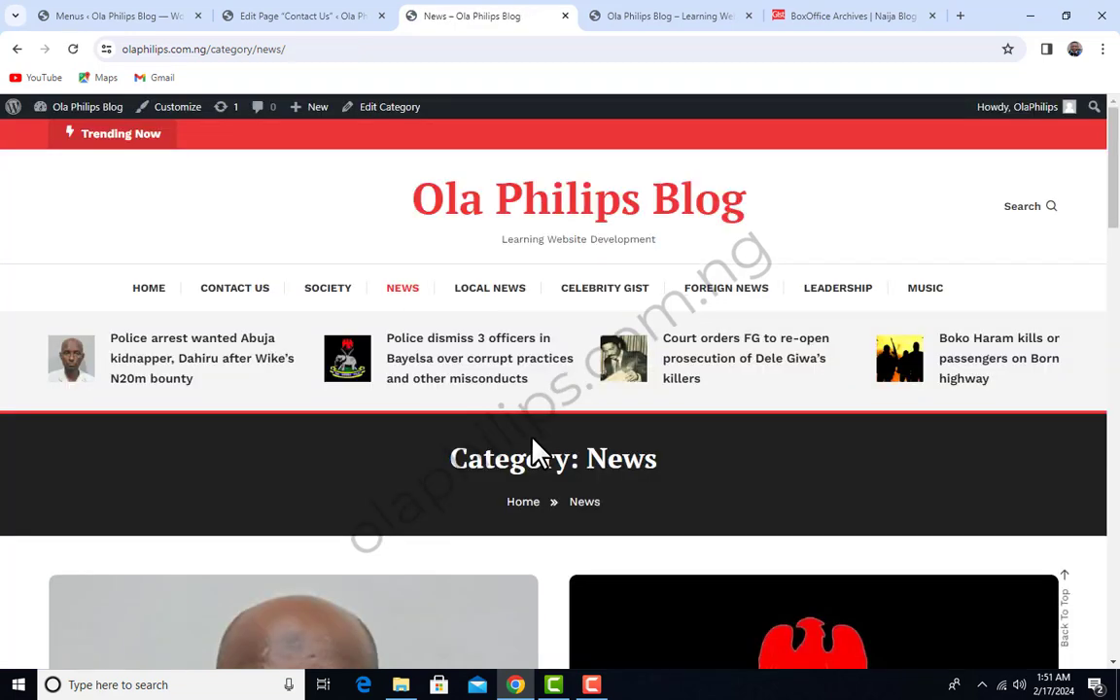
pyautogui.scroll(-10, 533, 443)
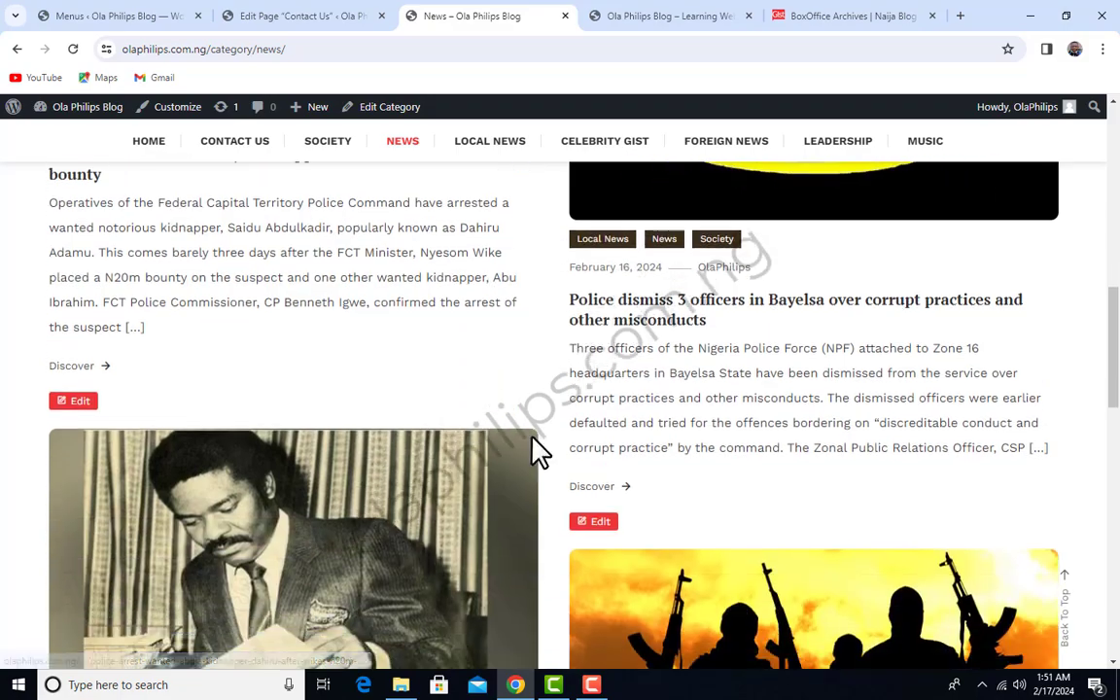
pyautogui.scroll(-15, 540, 449)
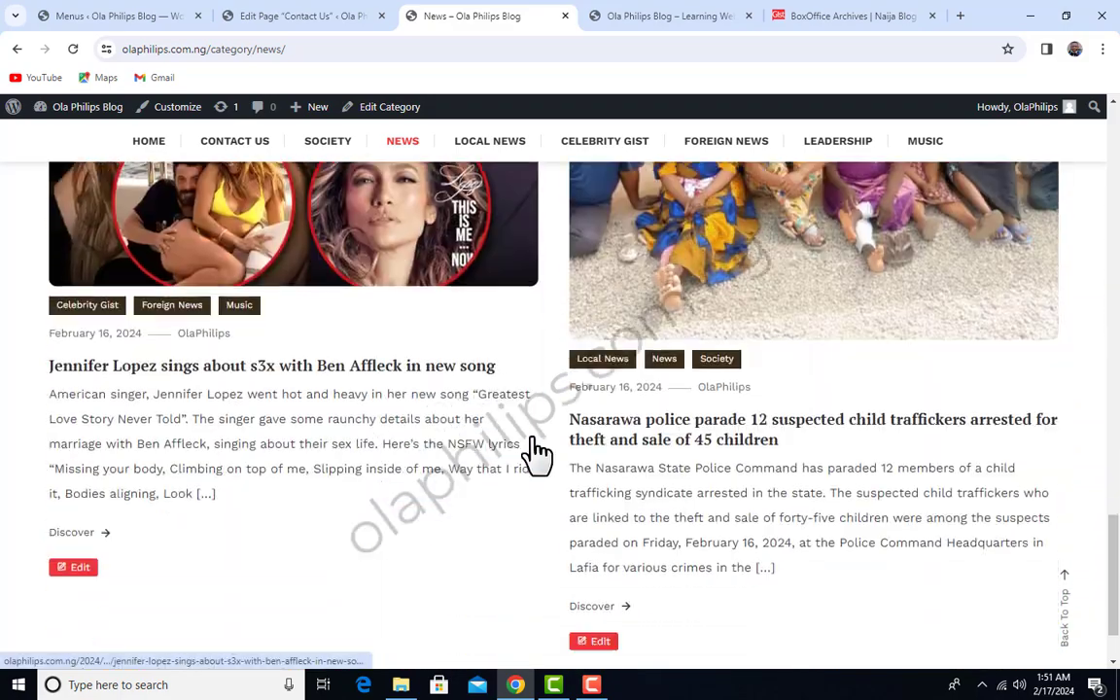
pyautogui.scroll(6, 536, 452)
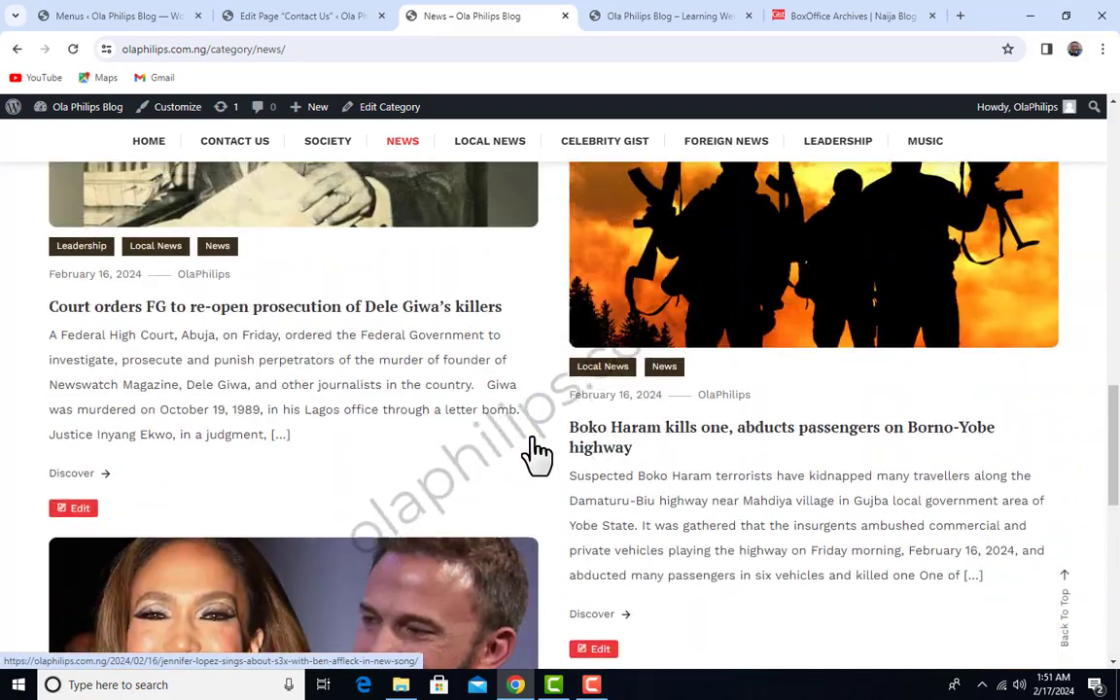
pyautogui.scroll(15, 537, 453)
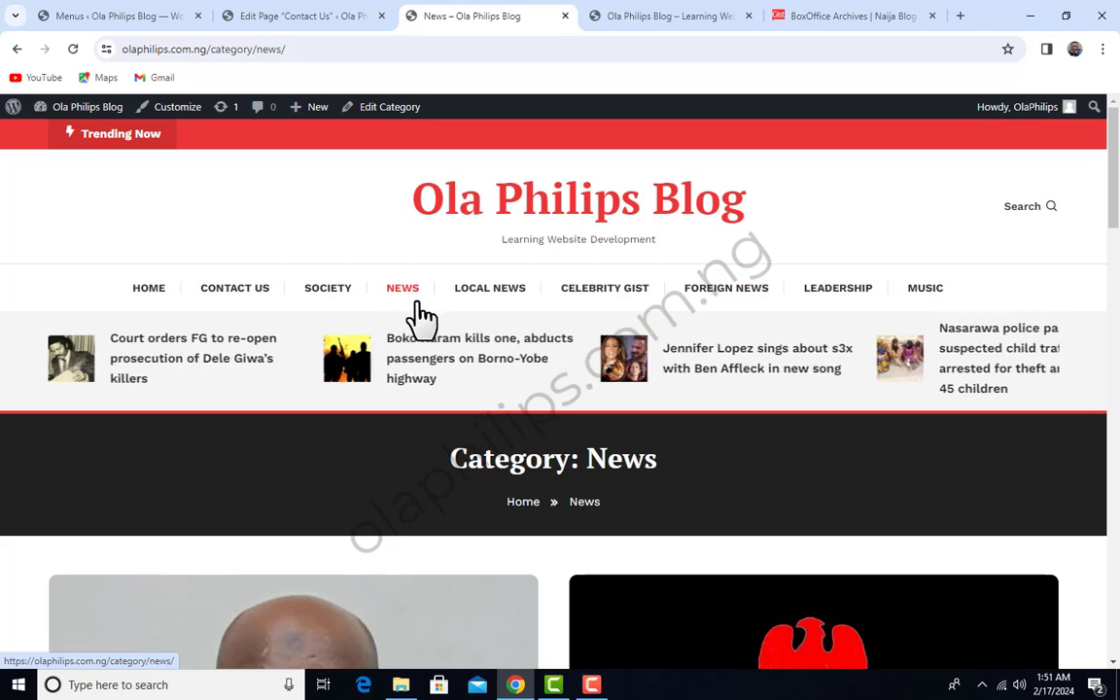
# Back on the dashboard's Menus page, nest Local News, Celebrity Gist and Foreign News as sub items under News.
pyautogui.click(168, 17)
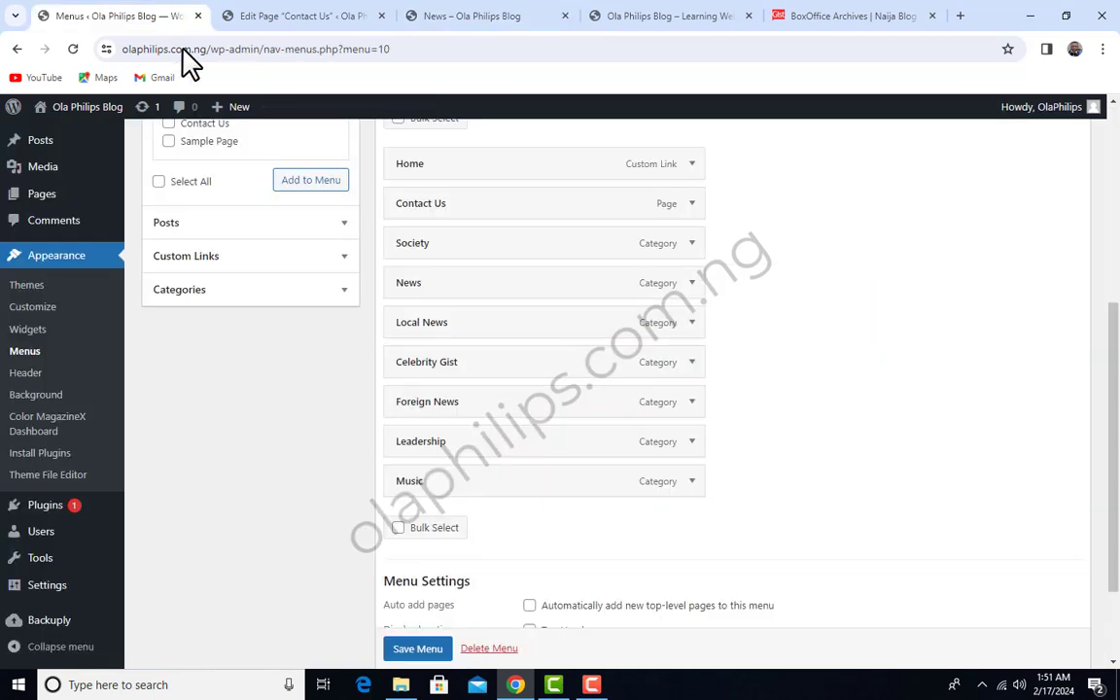
pyautogui.scroll(3, 610, 427)
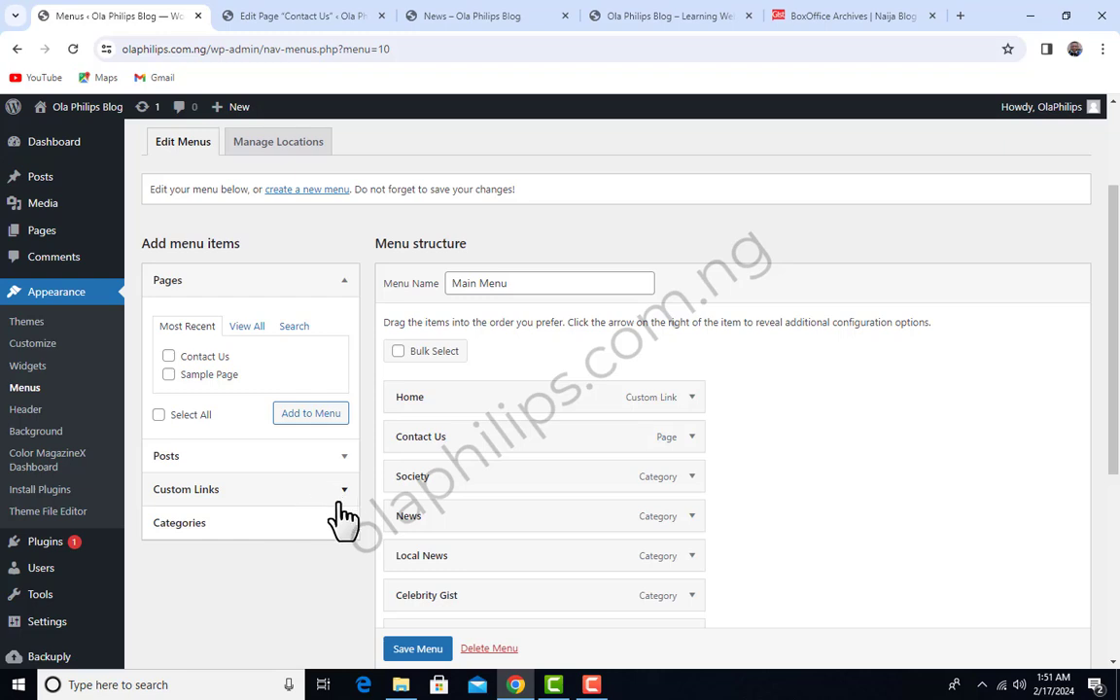
pyautogui.click(338, 522)
pyautogui.scroll(-1, 292, 466)
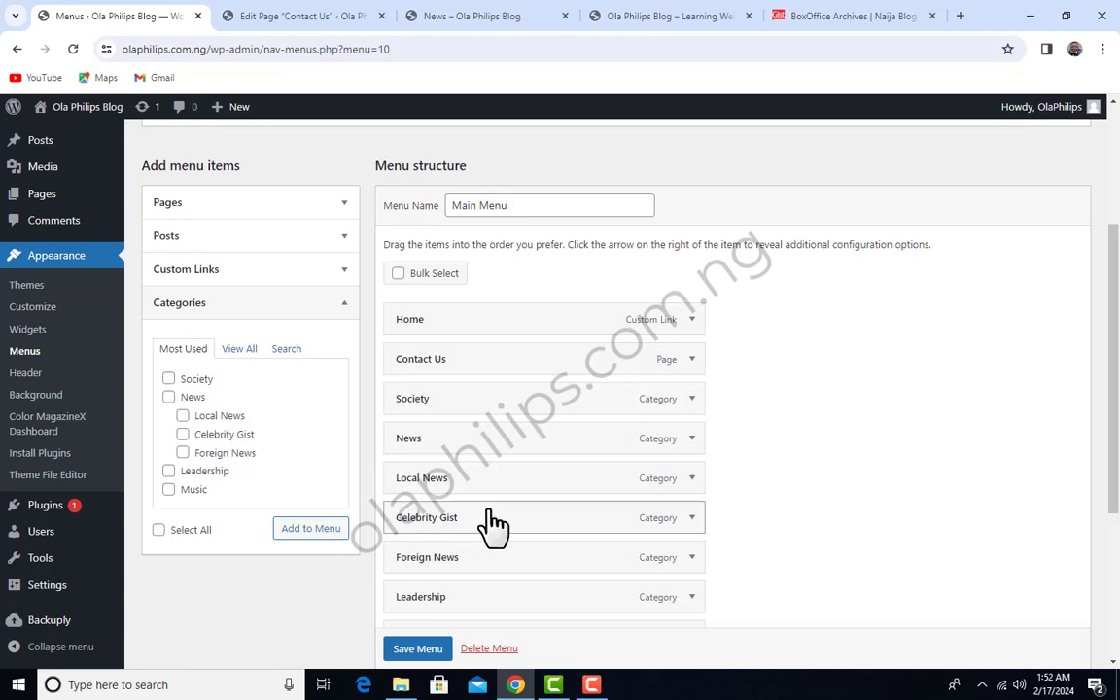
pyautogui.scroll(-1, 505, 457)
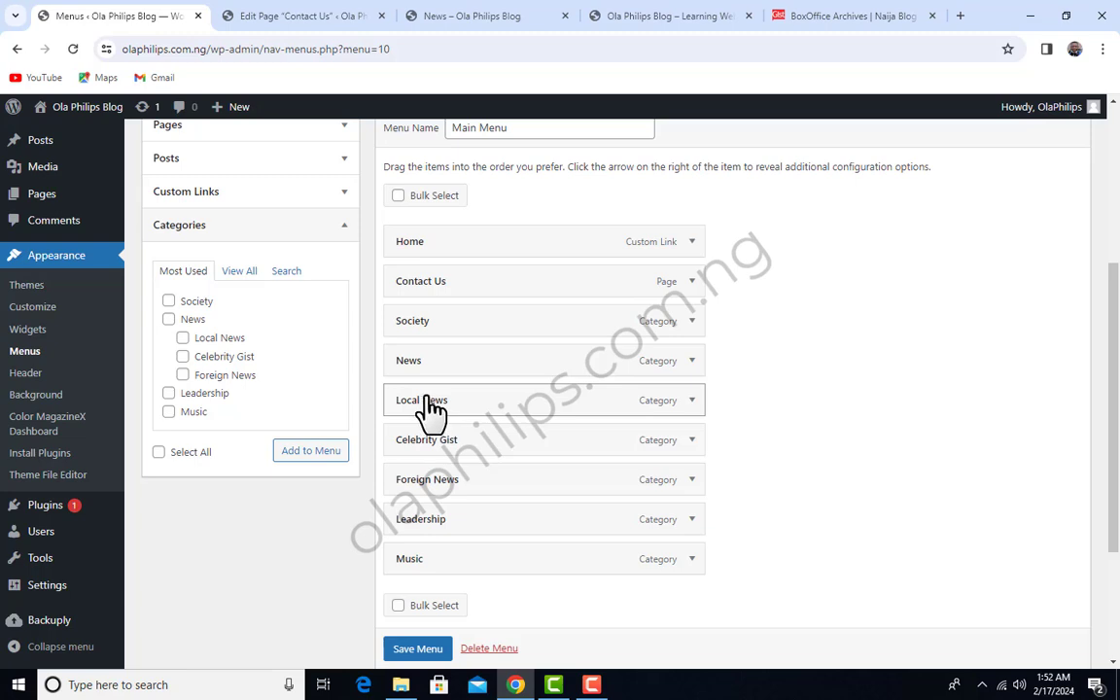
pyautogui.moveTo(435, 407); pyautogui.dragTo(474, 409)
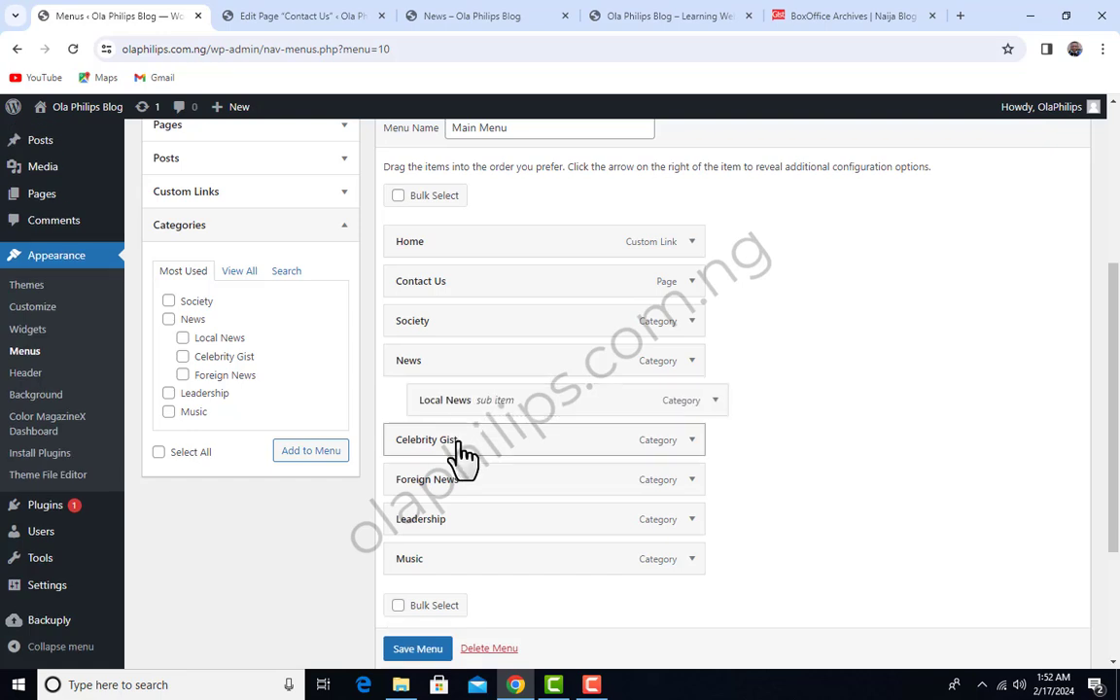
pyautogui.moveTo(464, 452); pyautogui.dragTo(507, 490)
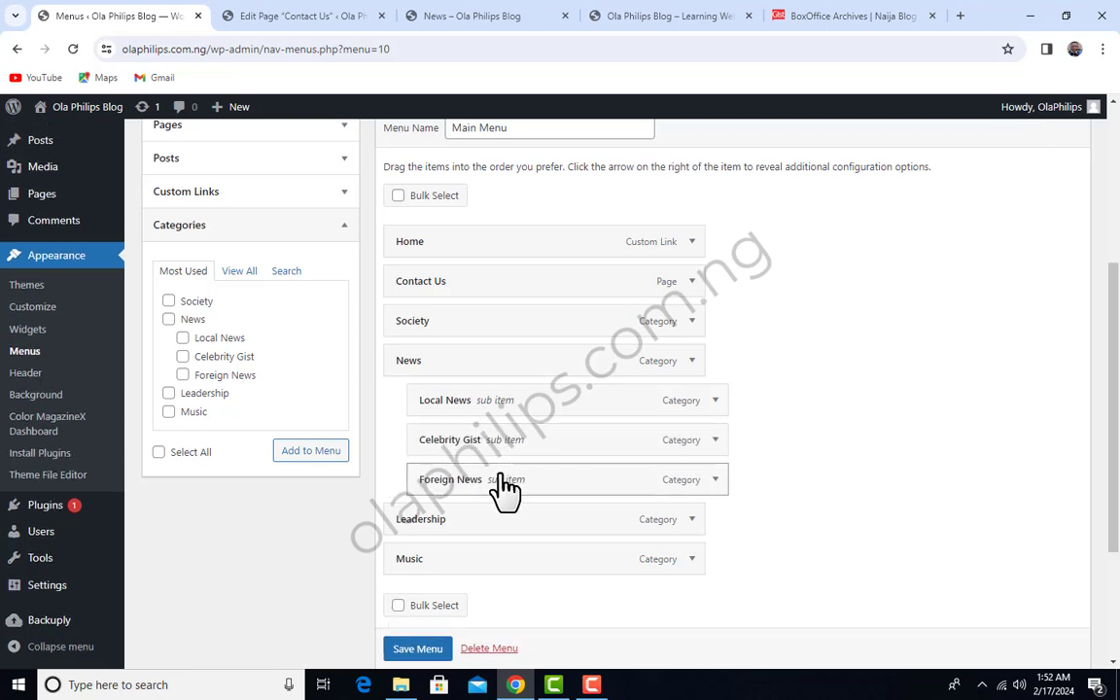
pyautogui.scroll(-1, 472, 538)
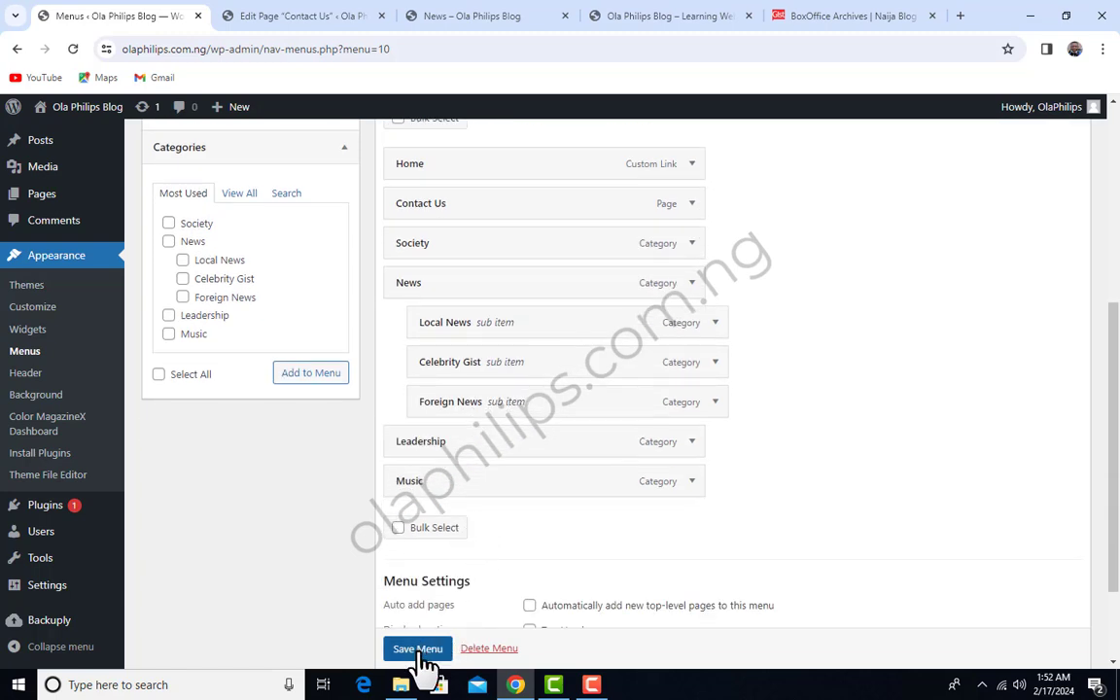
# Move Contact Us to the end of the menu and Leadership directly below Home, and save the menu.
pyautogui.scroll(1, 455, 584)
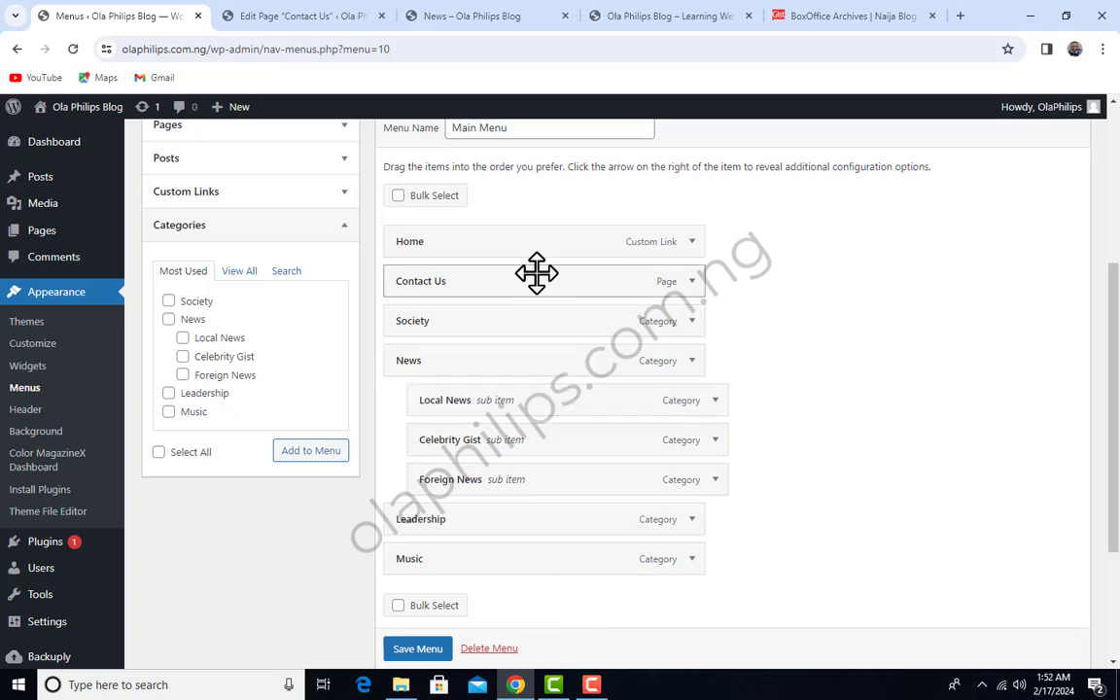
pyautogui.moveTo(542, 291); pyautogui.dragTo(535, 564)
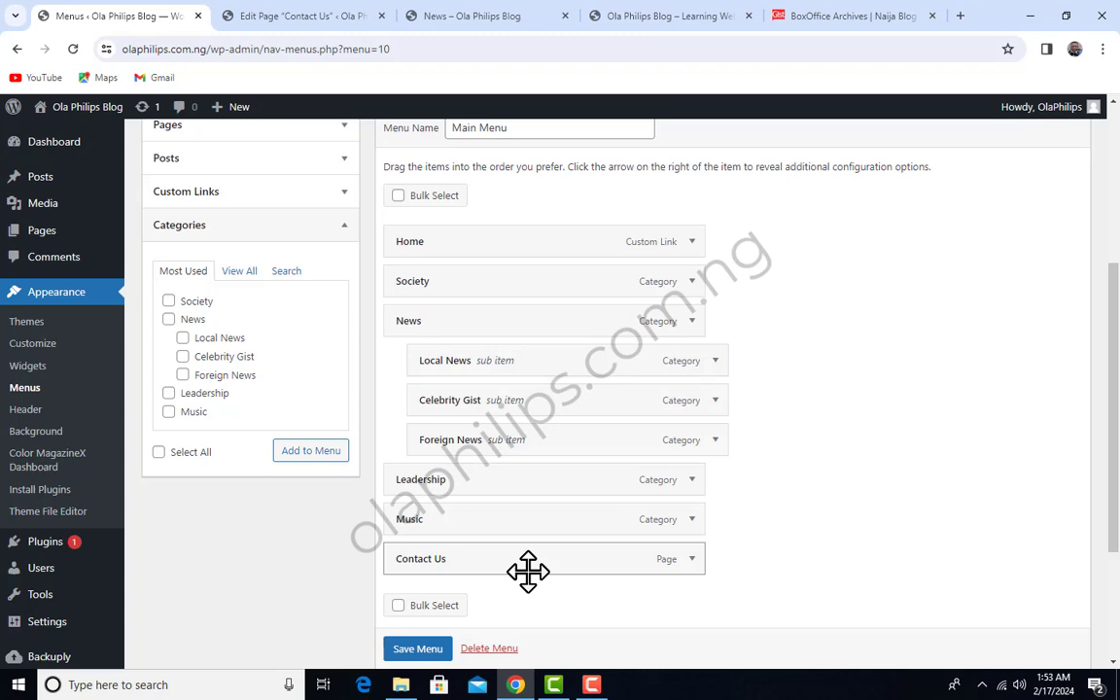
pyautogui.moveTo(525, 481); pyautogui.dragTo(525, 538)
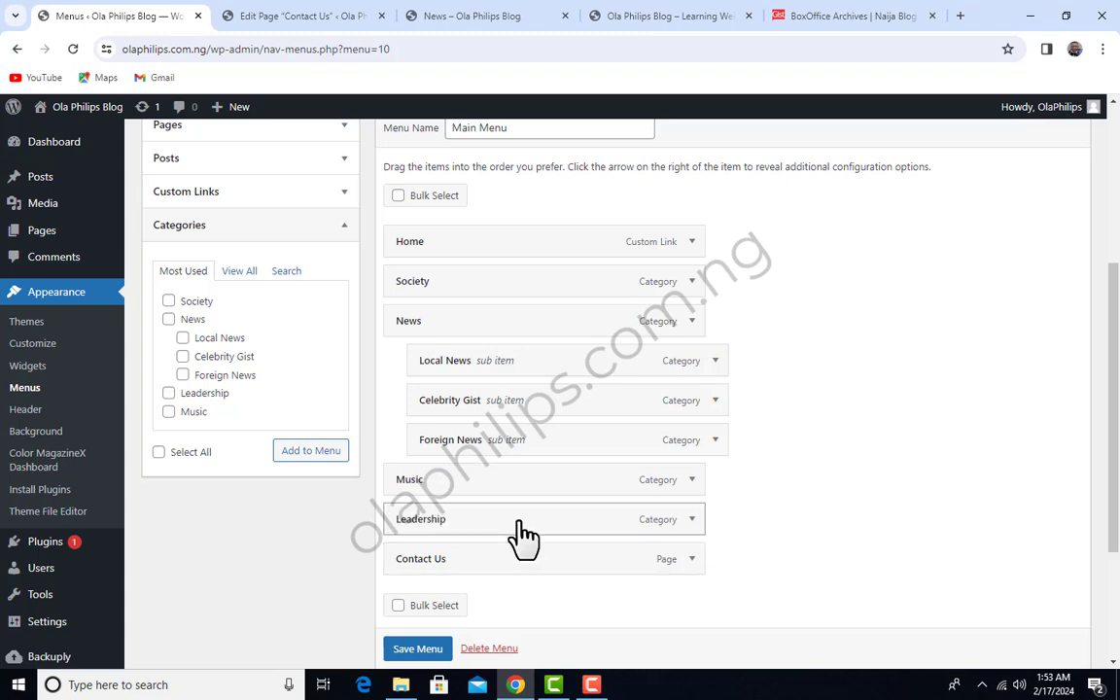
pyautogui.moveTo(519, 522); pyautogui.dragTo(523, 287)
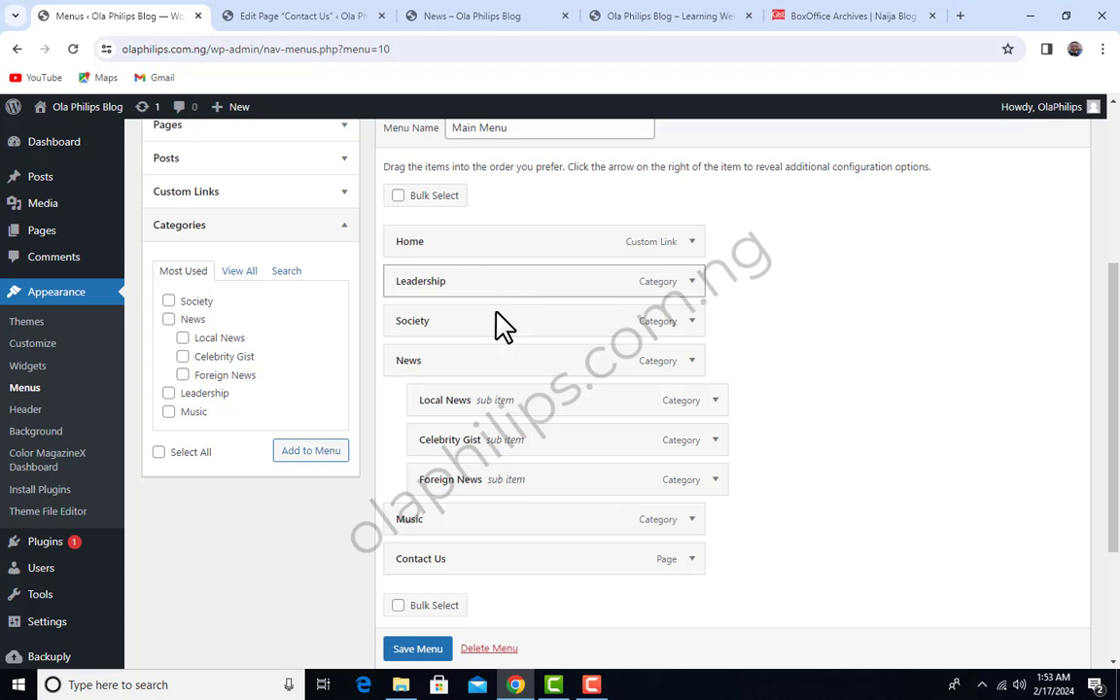
pyautogui.click(419, 651)
pyautogui.click(418, 652)
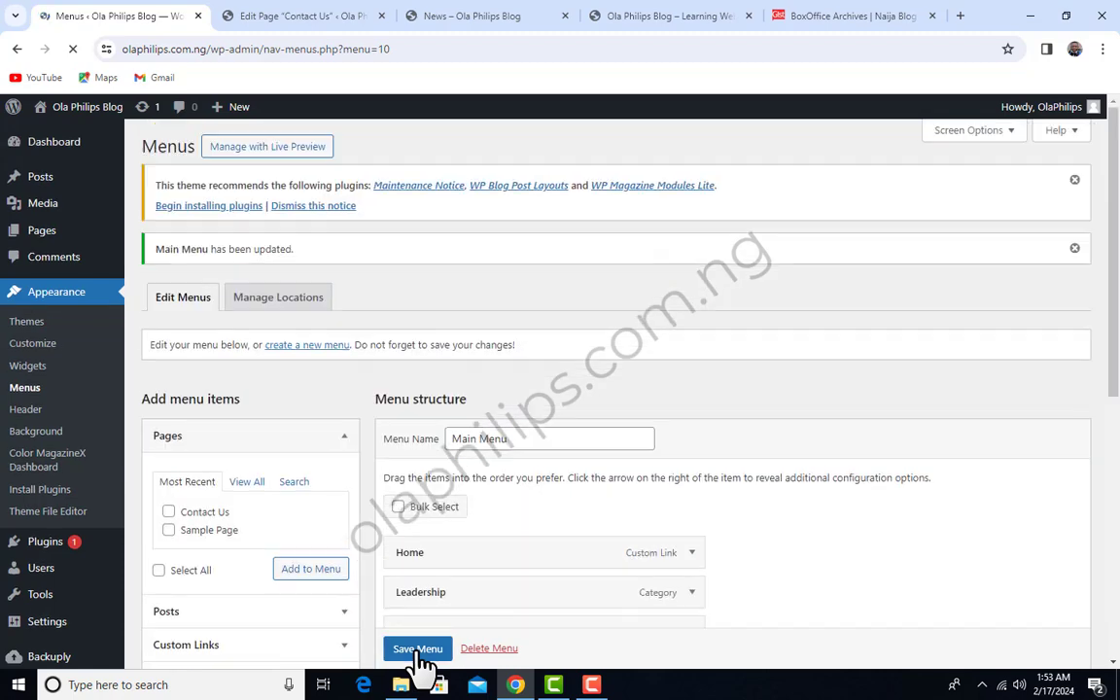
# Reload the live News page to check the navigation order and the News submenu, and return to the Menus page.
pyautogui.click(471, 15)
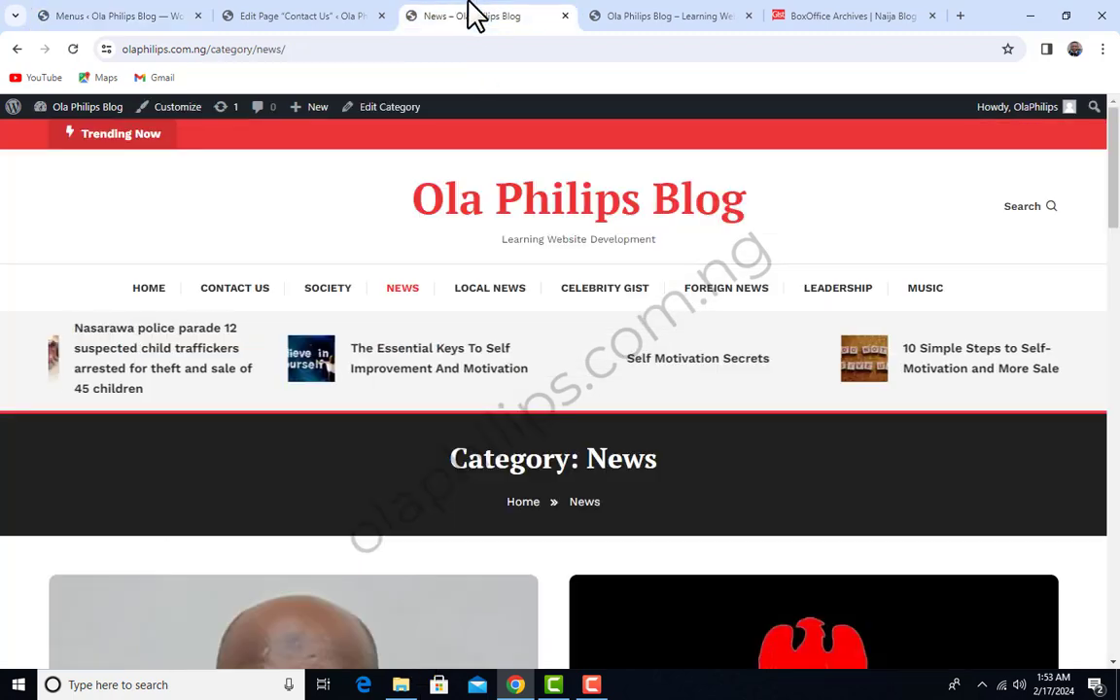
pyautogui.click(73, 49)
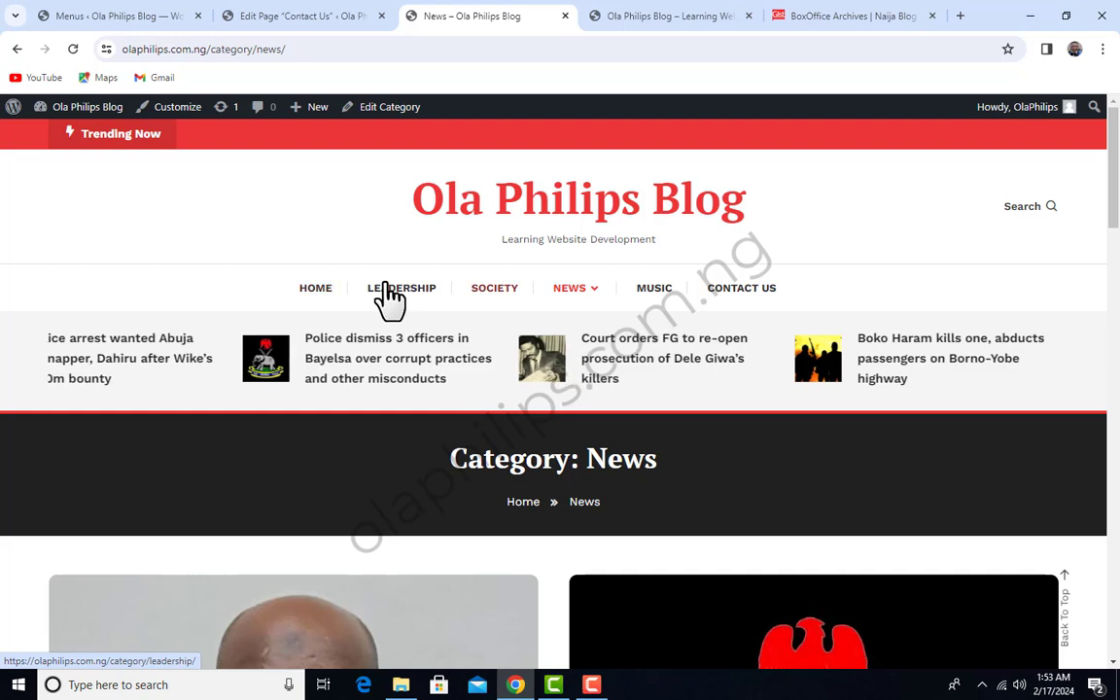
pyautogui.moveTo(583, 297)
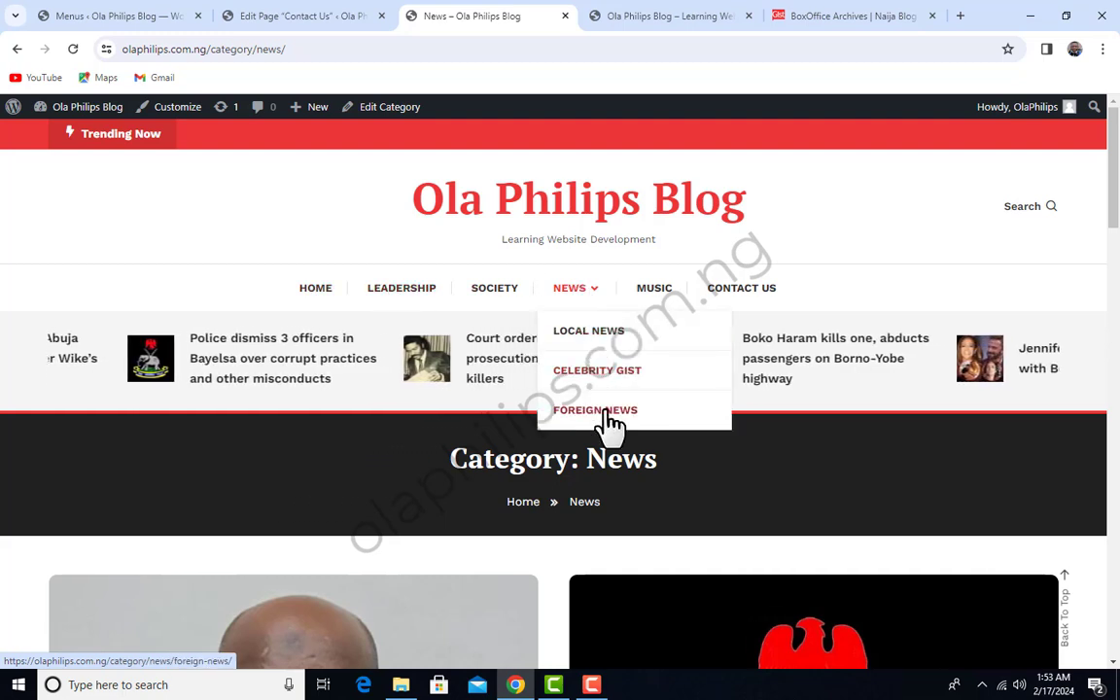
pyautogui.click(112, 17)
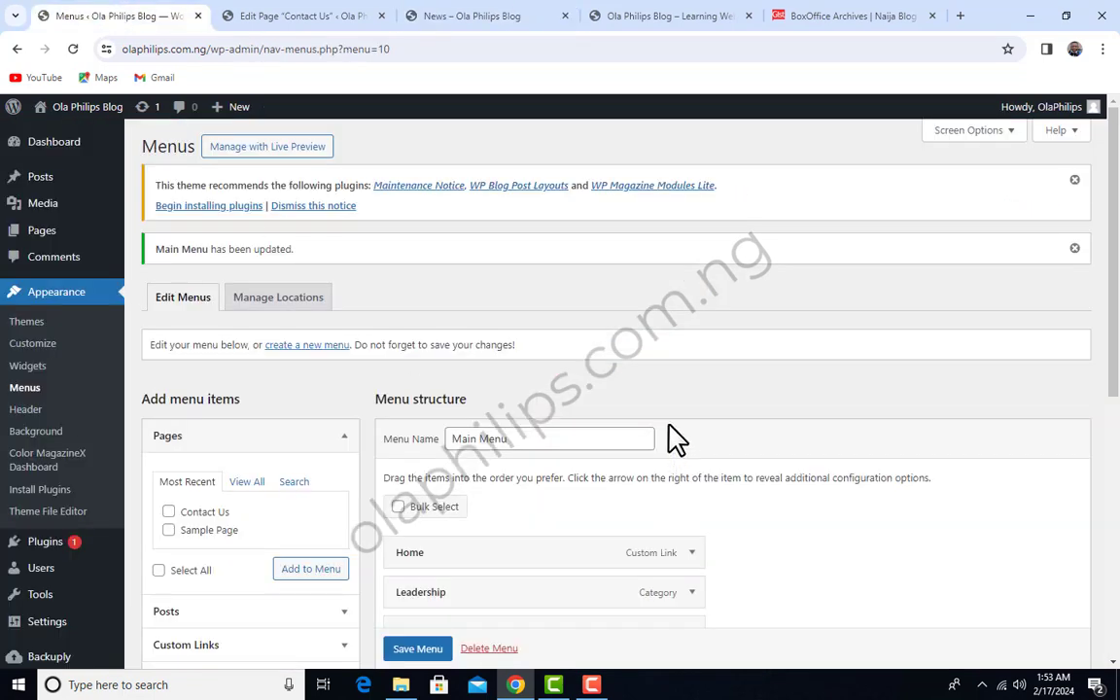
pyautogui.scroll(-3, 678, 440)
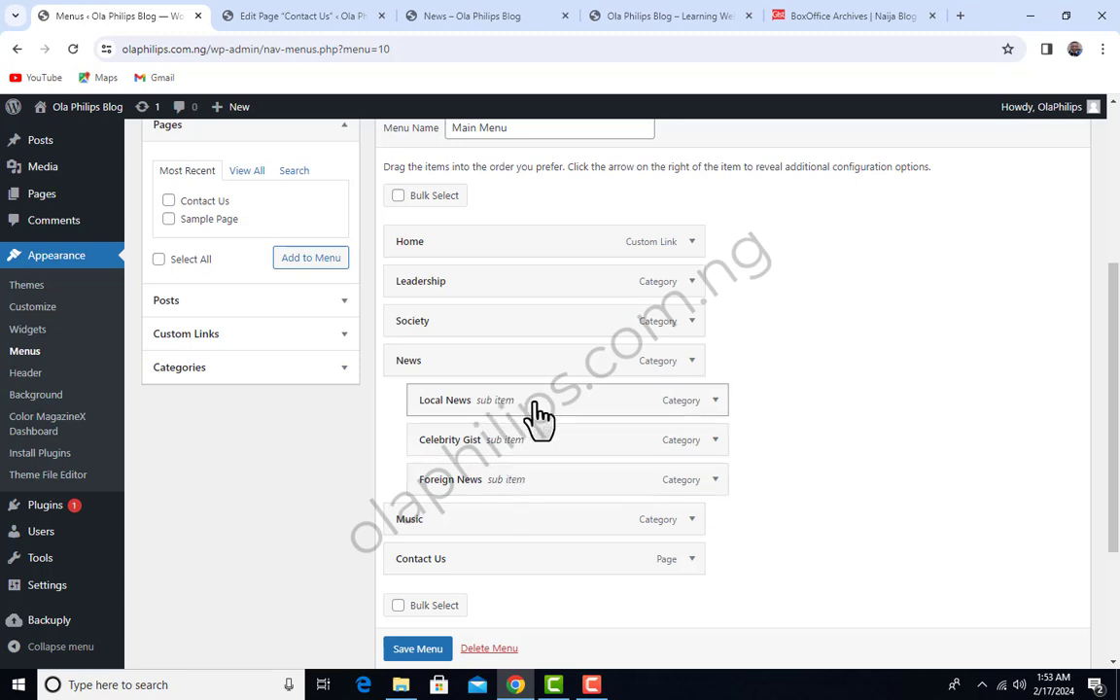
pyautogui.click(297, 16)
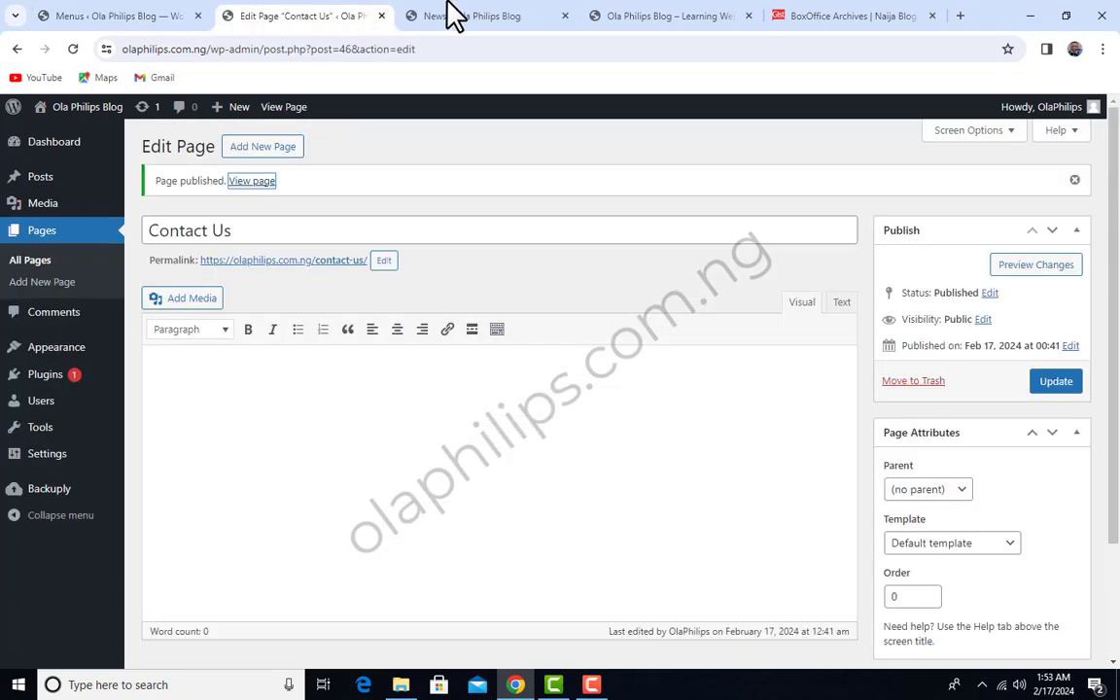
pyautogui.click(457, 16)
pyautogui.click(108, 16)
pyautogui.scroll(3, 656, 415)
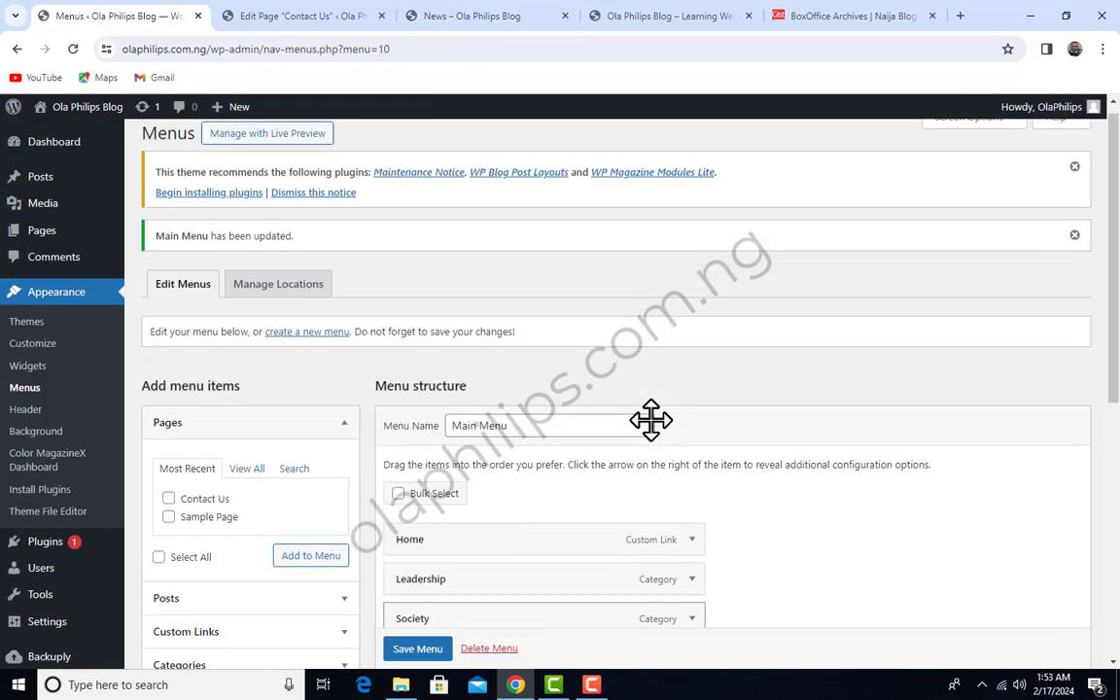
pyautogui.scroll(-5, 658, 428)
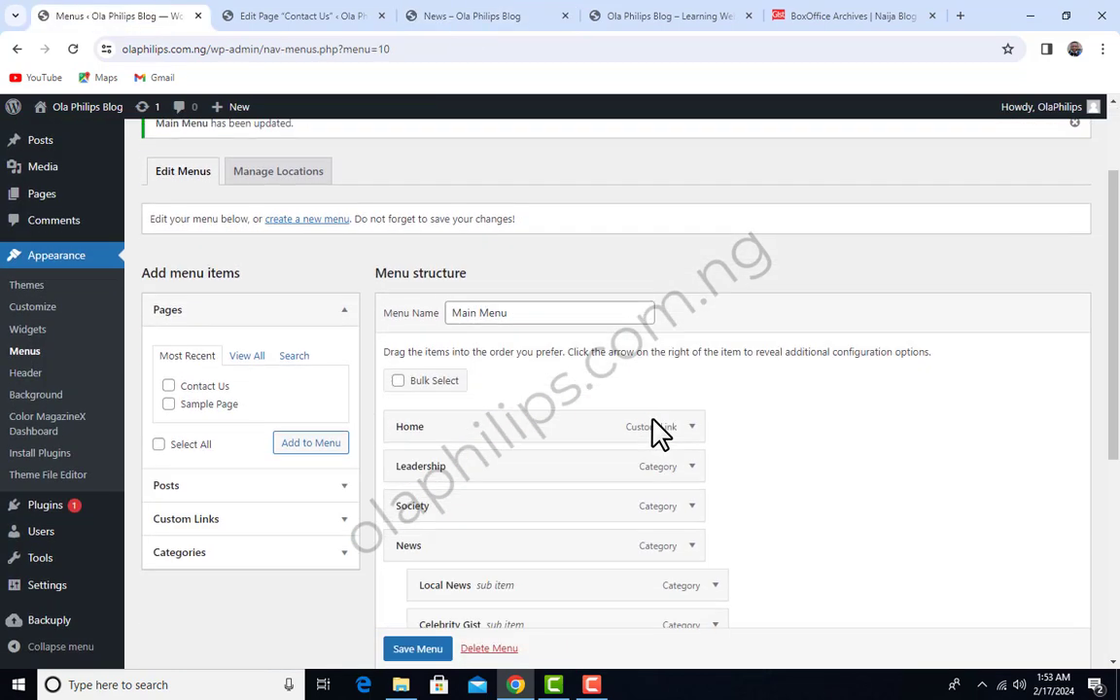
pyautogui.scroll(2, 657, 420)
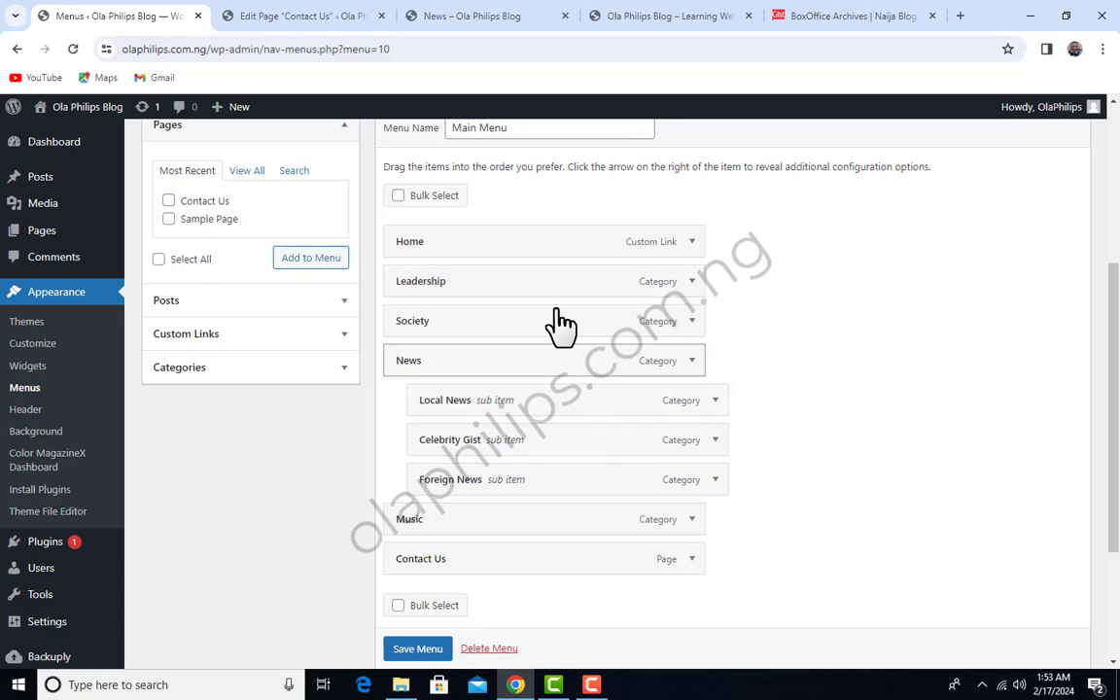
# Expand the Leadership menu item to examine its label, move and remove options, and collapse it again.
pyautogui.click(694, 285)
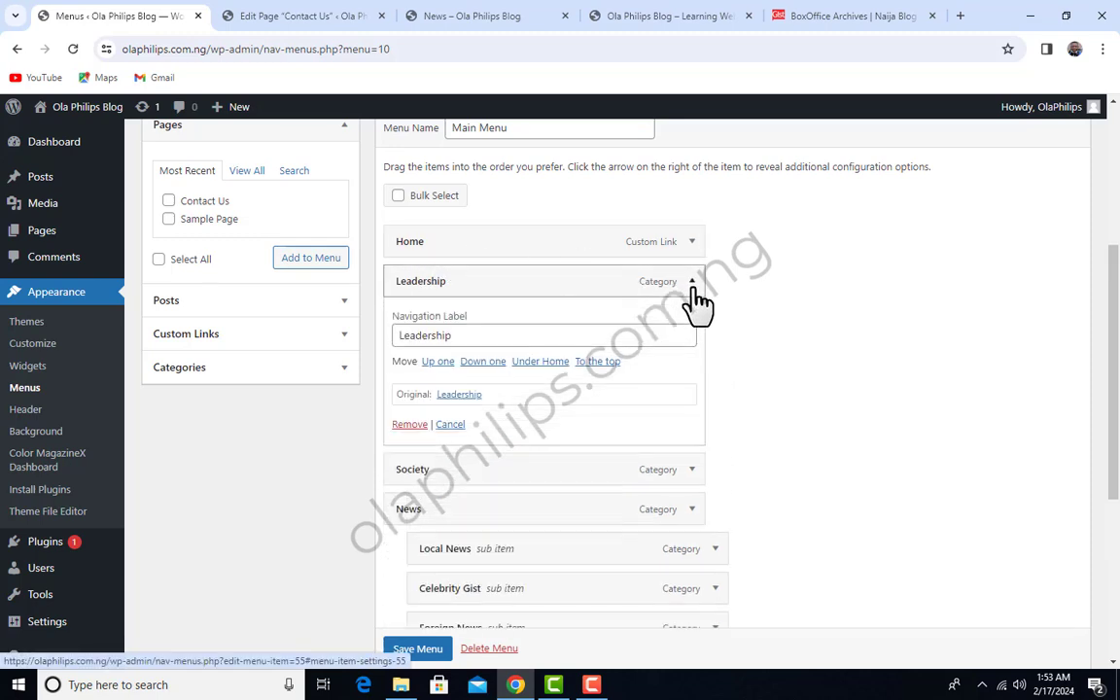
pyautogui.scroll(-1, 697, 306)
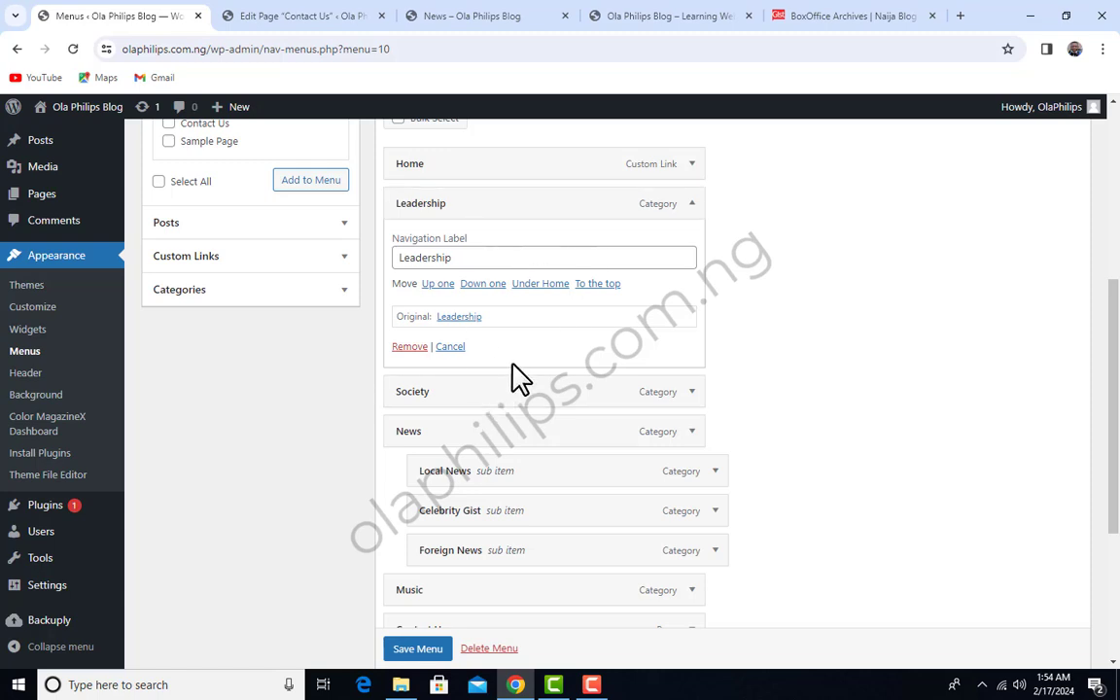
pyautogui.scroll(1, 520, 380)
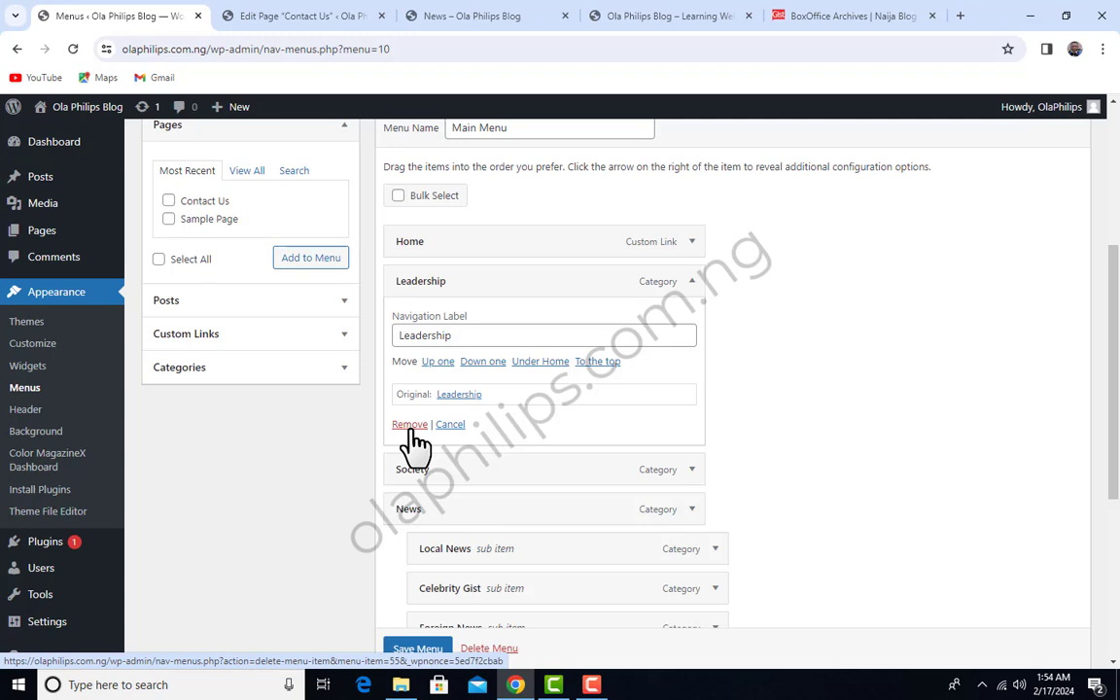
pyautogui.click(693, 282)
pyautogui.scroll(1, 622, 433)
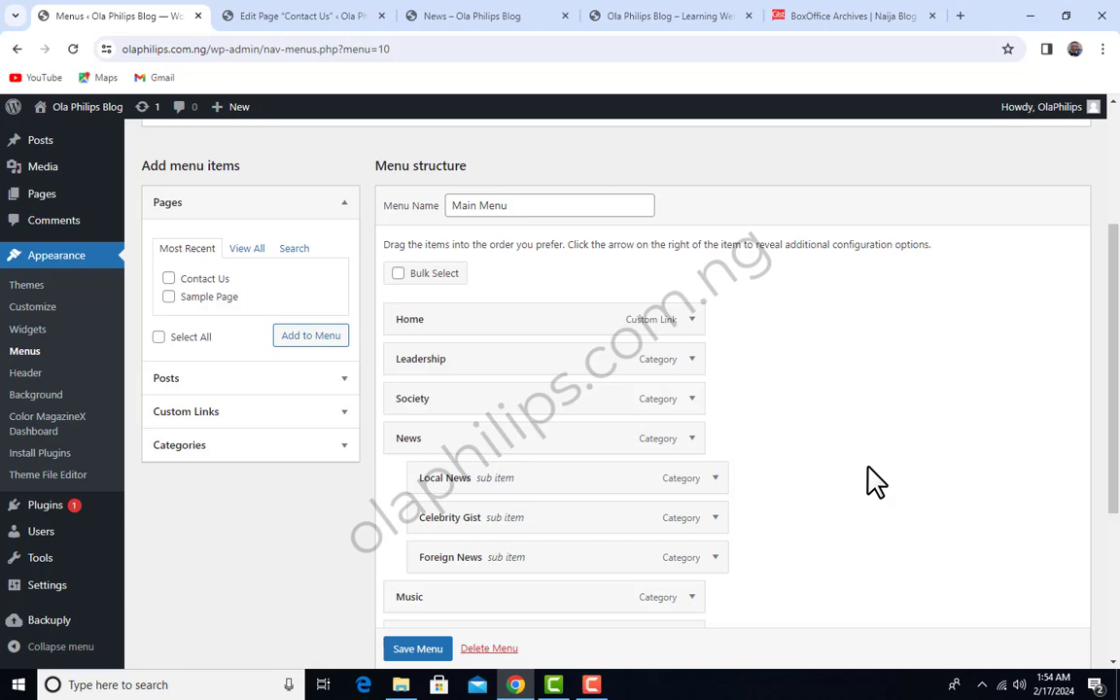
pyautogui.click(344, 414)
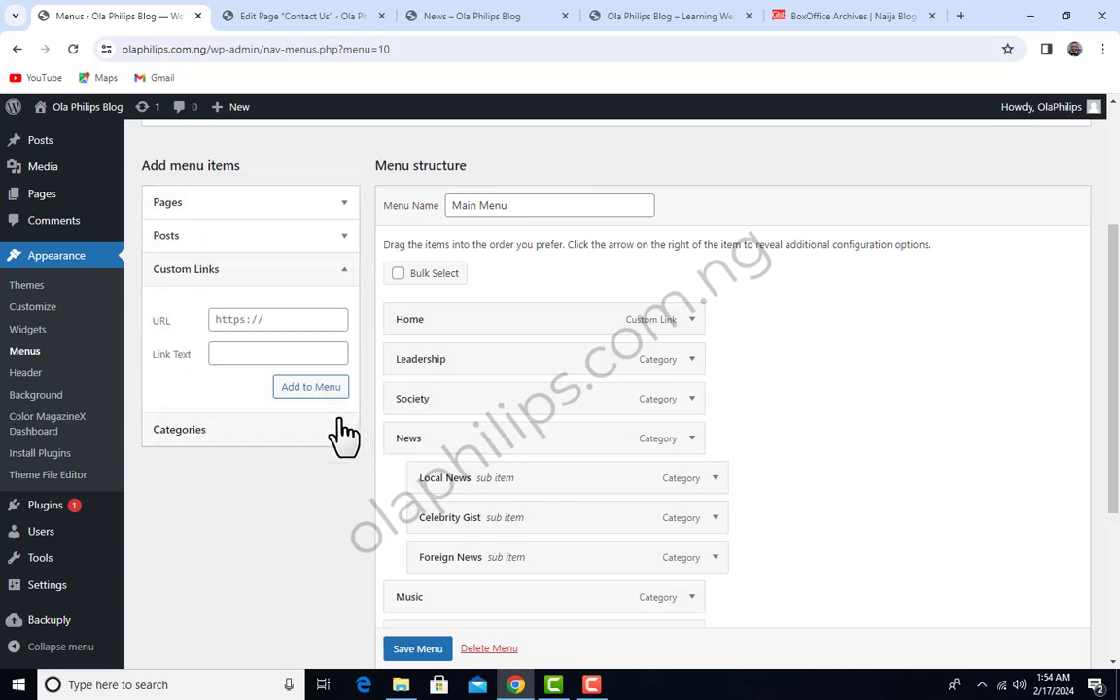
pyautogui.click(264, 318)
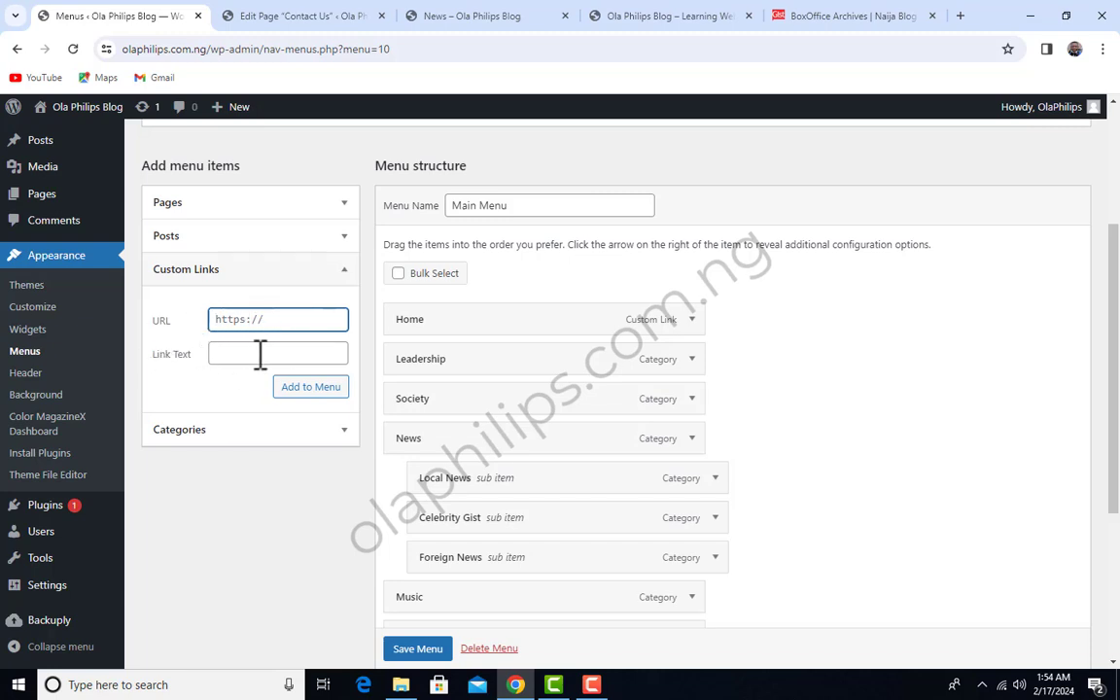
pyautogui.click(269, 354)
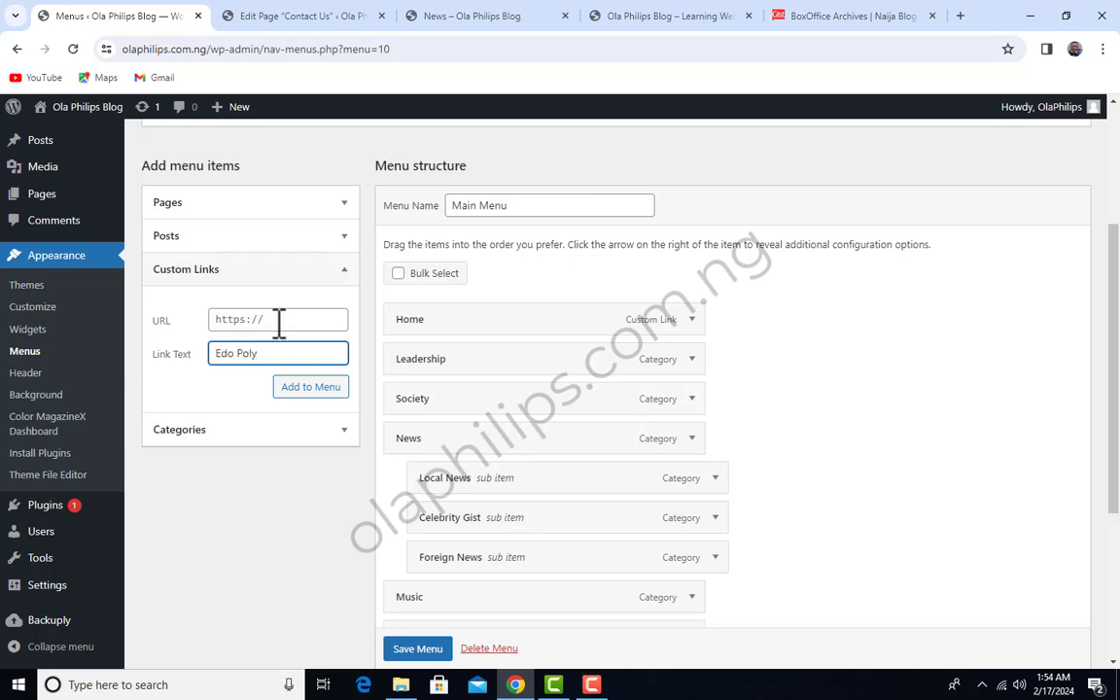
pyautogui.click(280, 321)
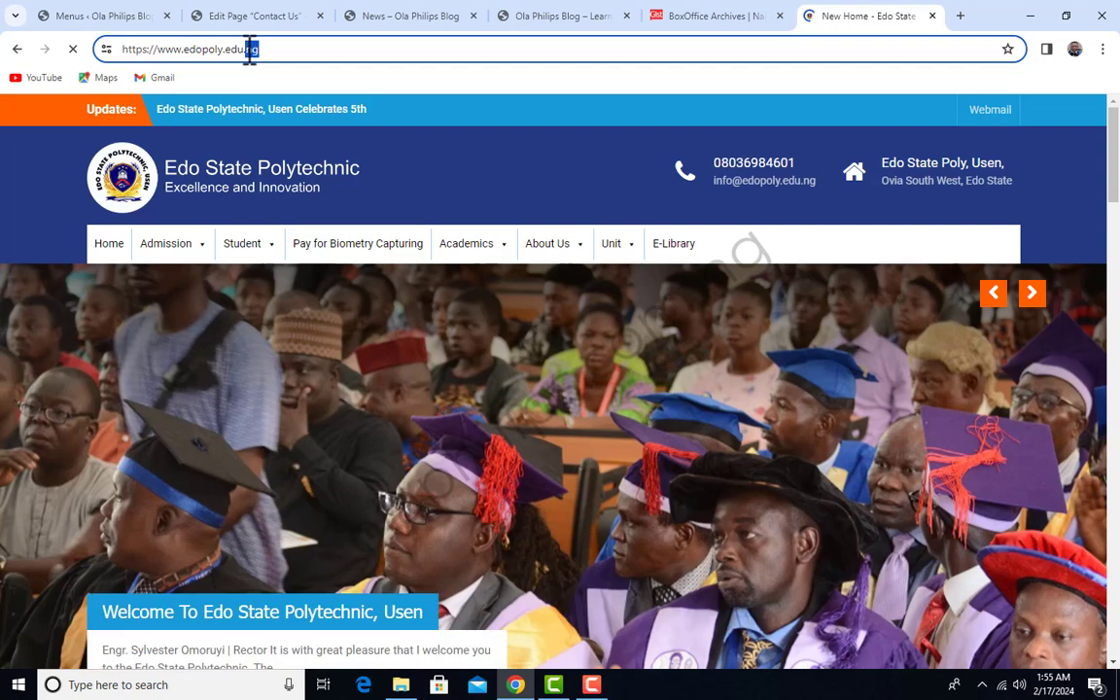
pyautogui.click(312, 49)
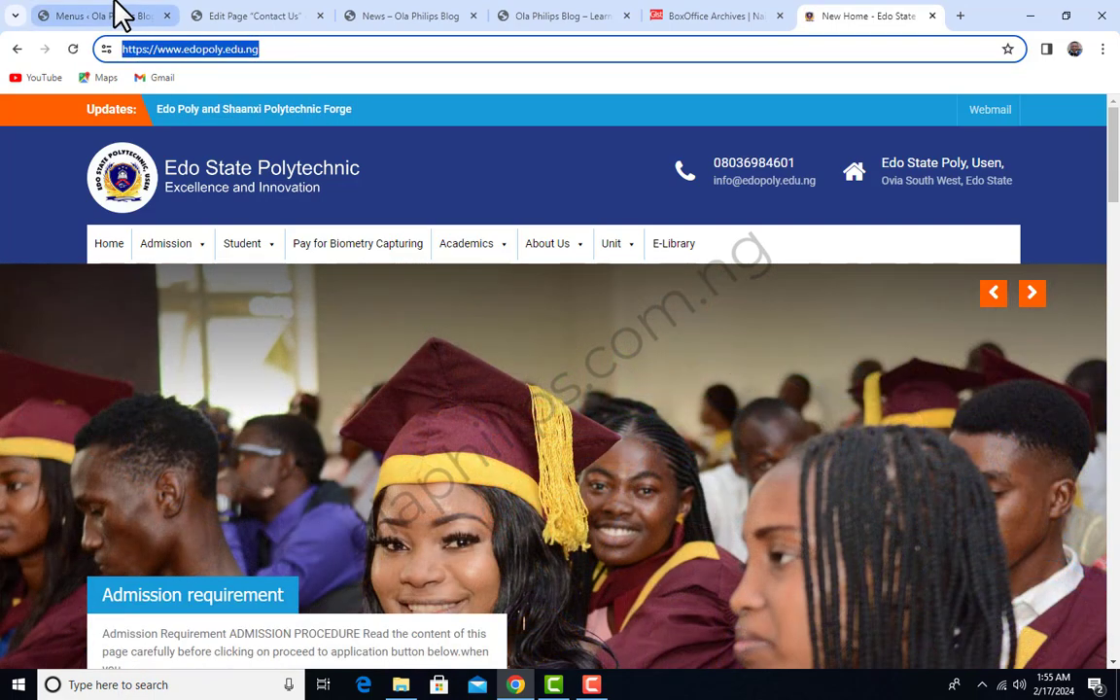
pyautogui.click(115, 13)
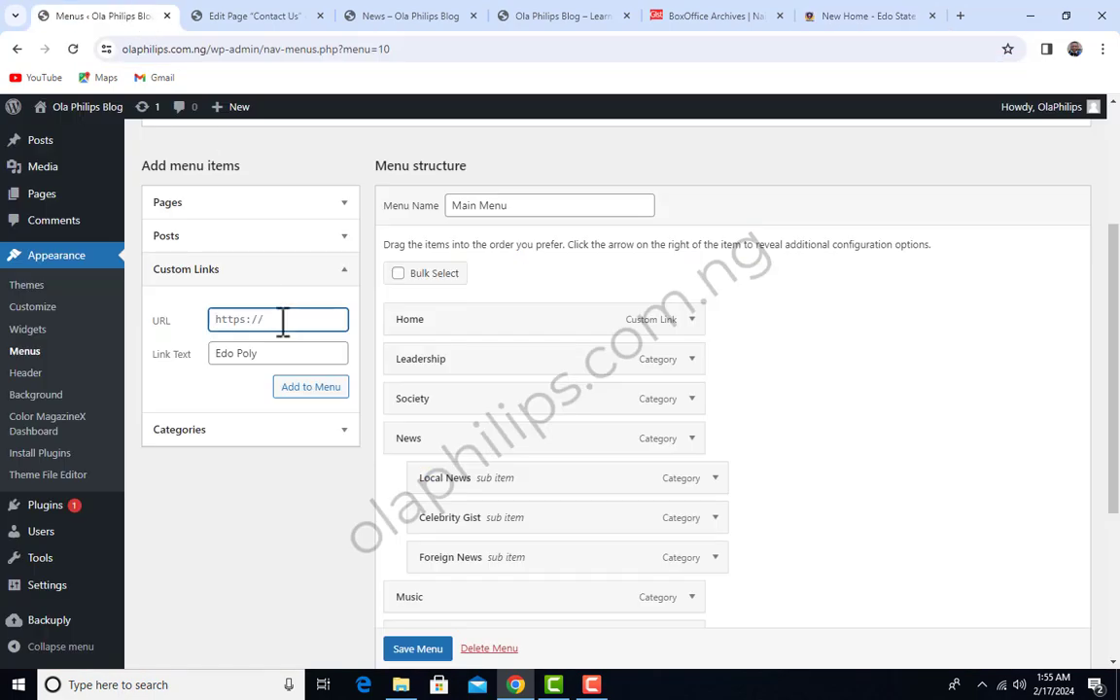
pyautogui.hotkey('ctrl', 'v')
pyautogui.click(305, 387)
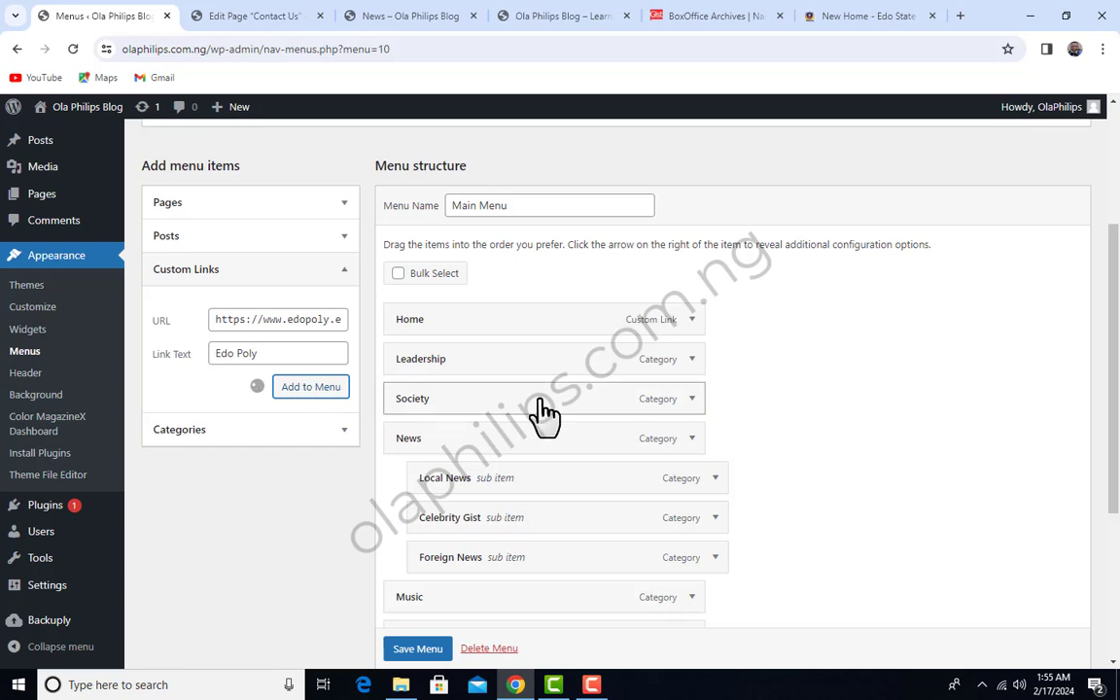
# Move the Edo Poly link between Music and Contact Us in the menu structure, and save the menu.
pyautogui.scroll(-5, 629, 393)
pyautogui.scroll(3, 629, 393)
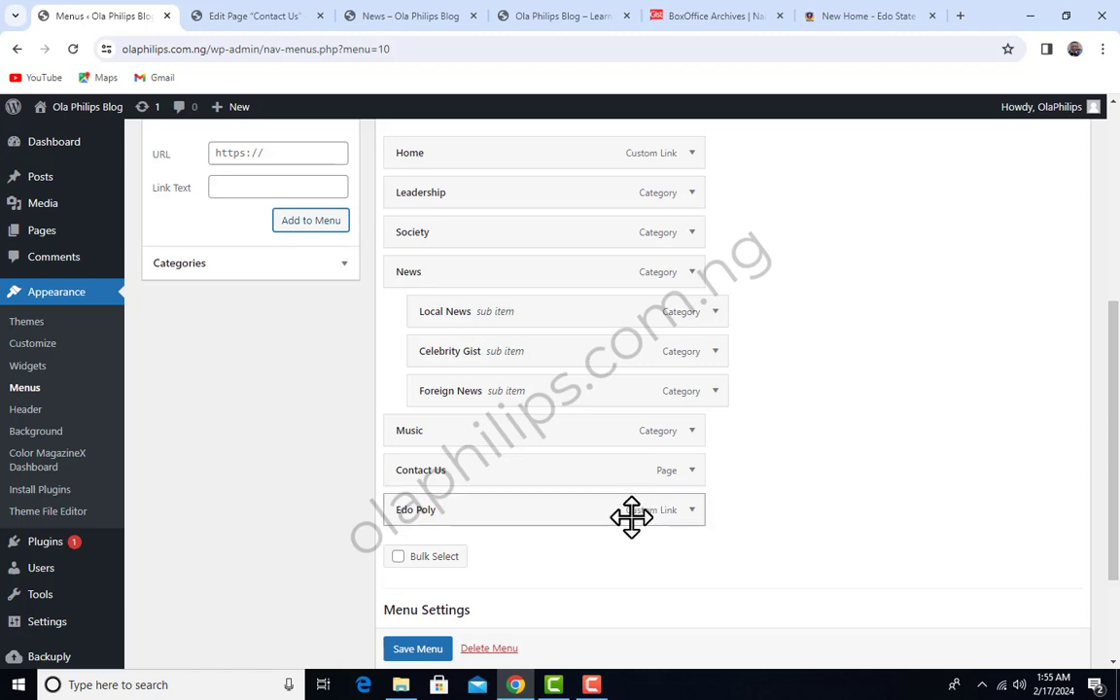
pyautogui.scroll(1, 642, 506)
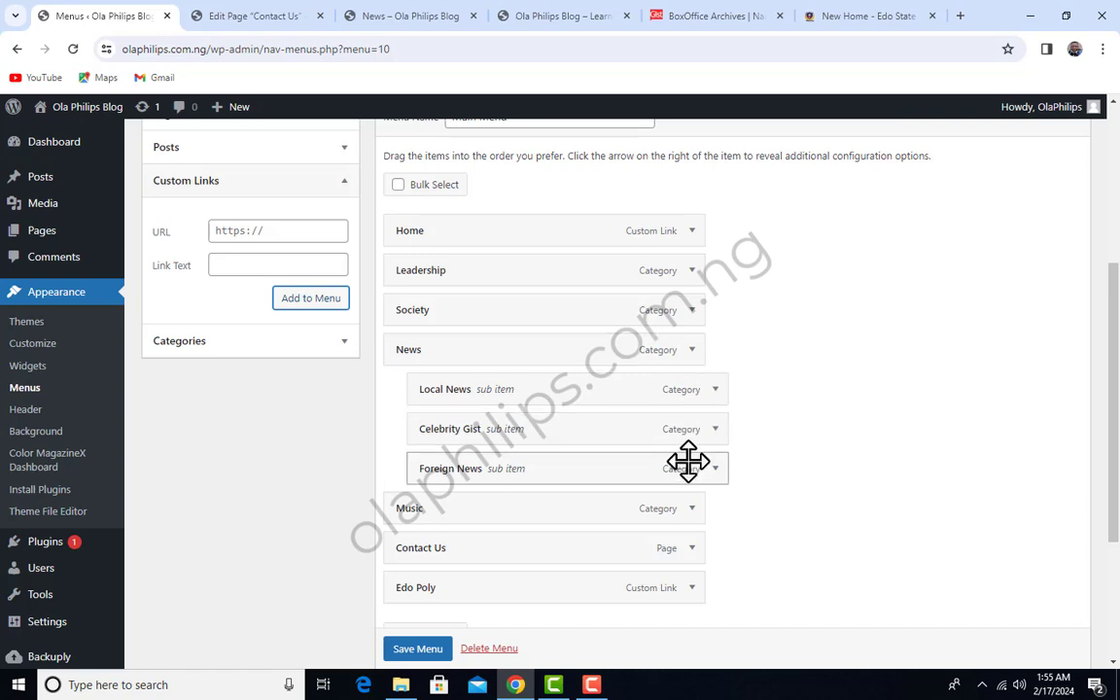
pyautogui.scroll(-1, 544, 484)
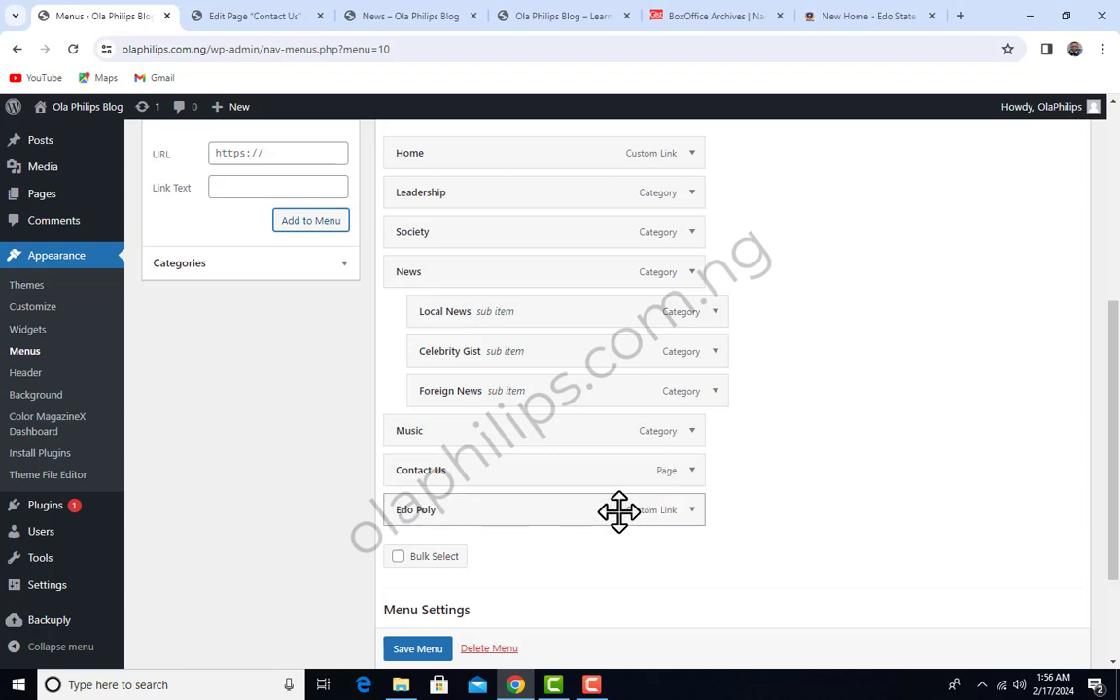
pyautogui.scroll(1, 618, 512)
pyautogui.moveTo(606, 588); pyautogui.dragTo(565, 551)
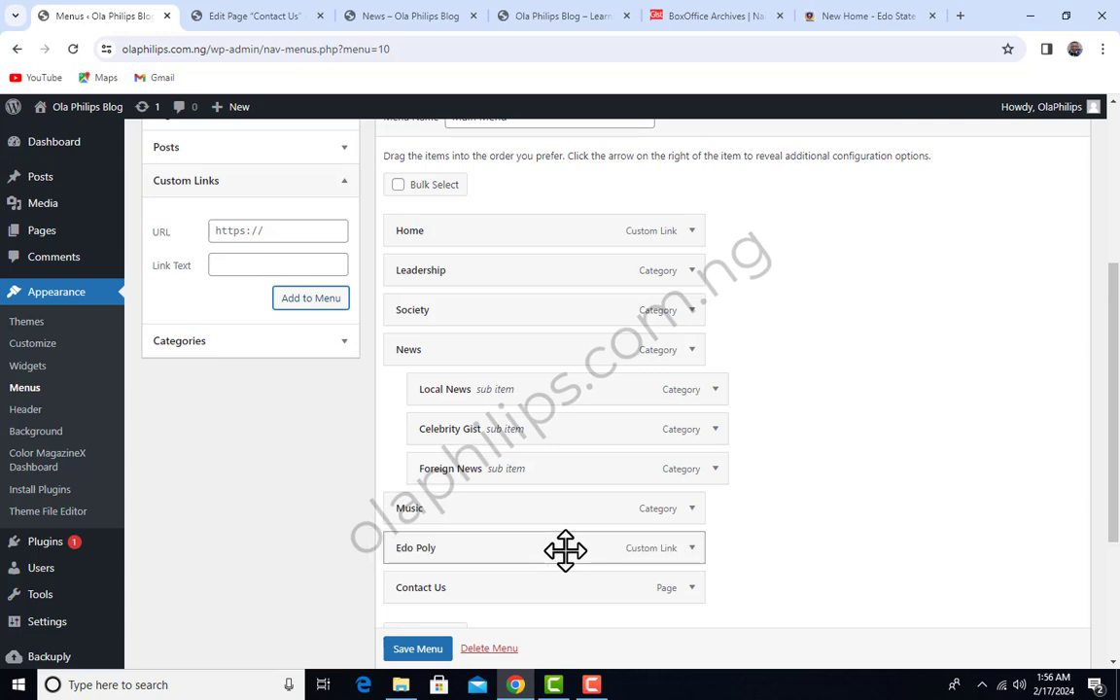
pyautogui.click(428, 650)
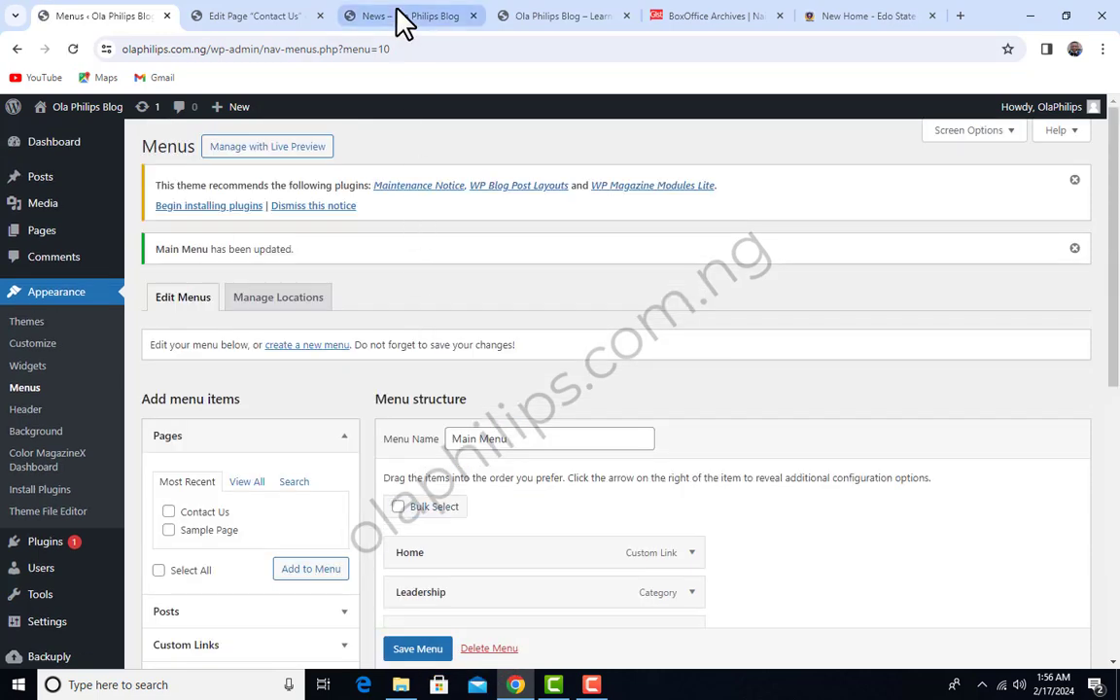
# Reload the live News page, test the Edo Poly link in its navigation, and return to the Menus page.
pyautogui.click(399, 16)
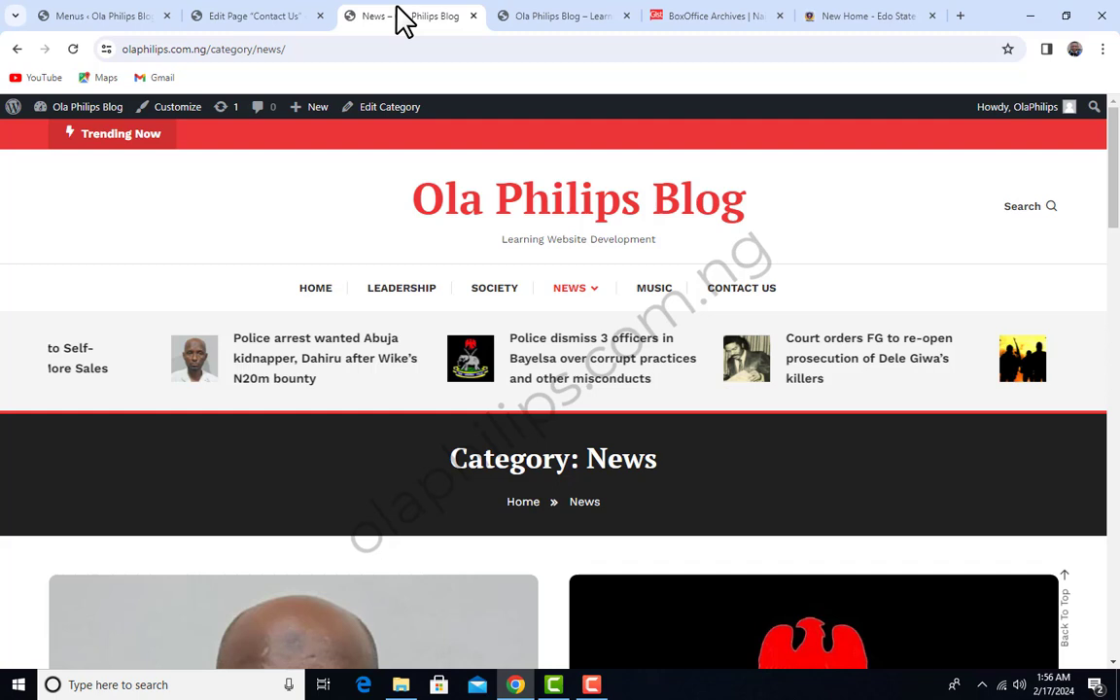
pyautogui.click(75, 49)
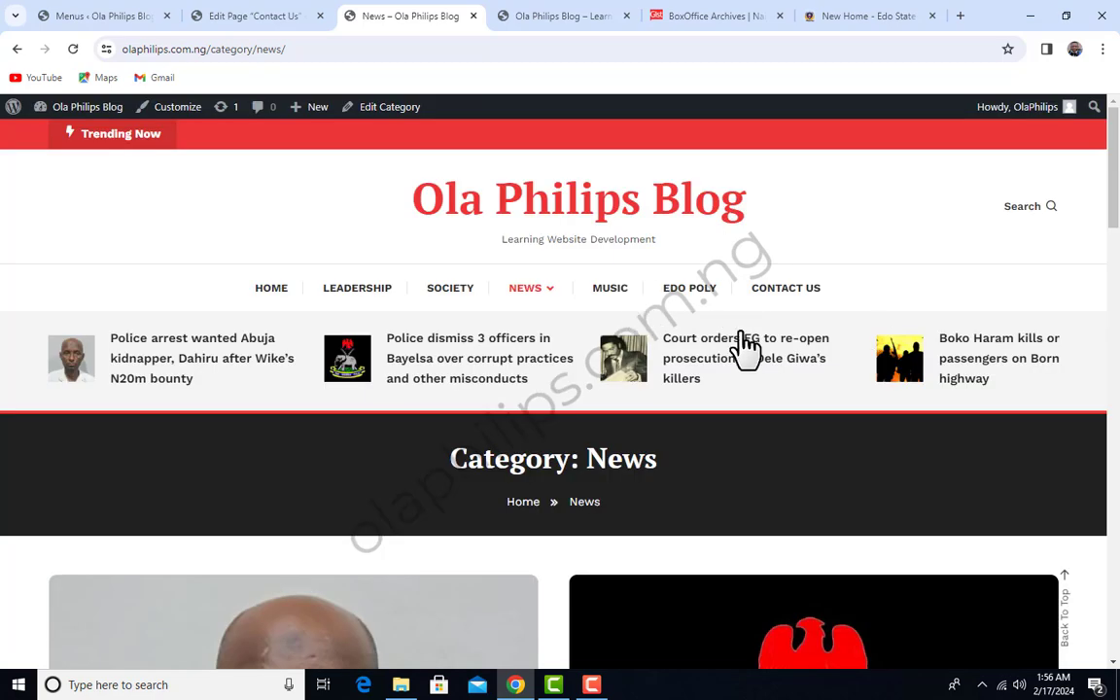
pyautogui.click(687, 290)
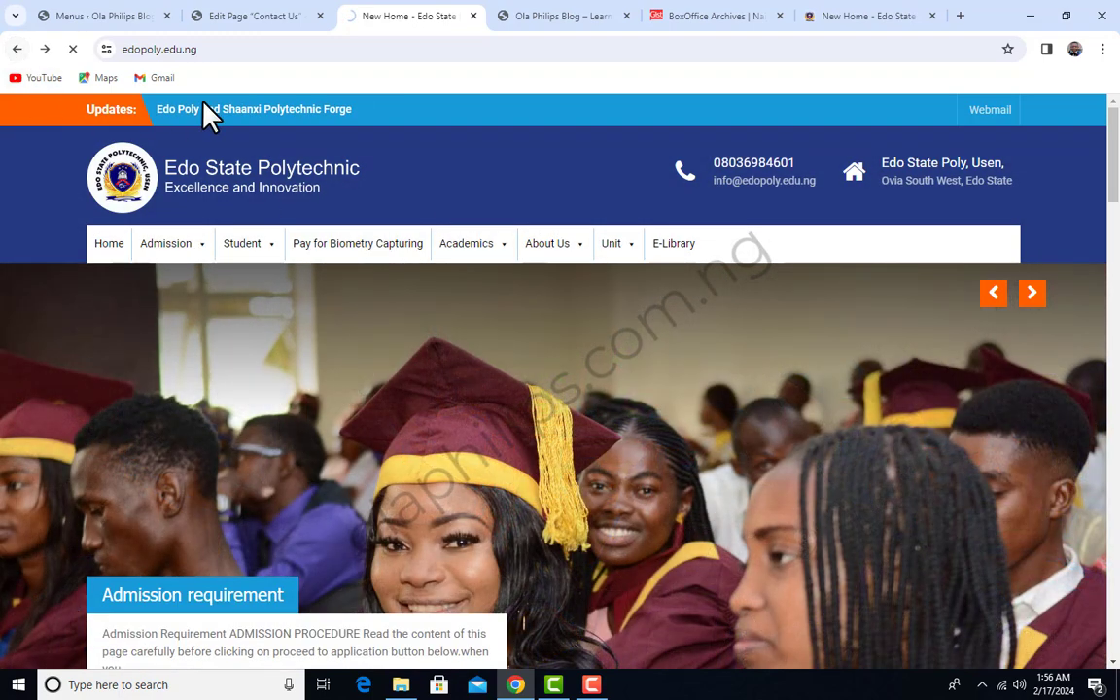
pyautogui.click(263, 14)
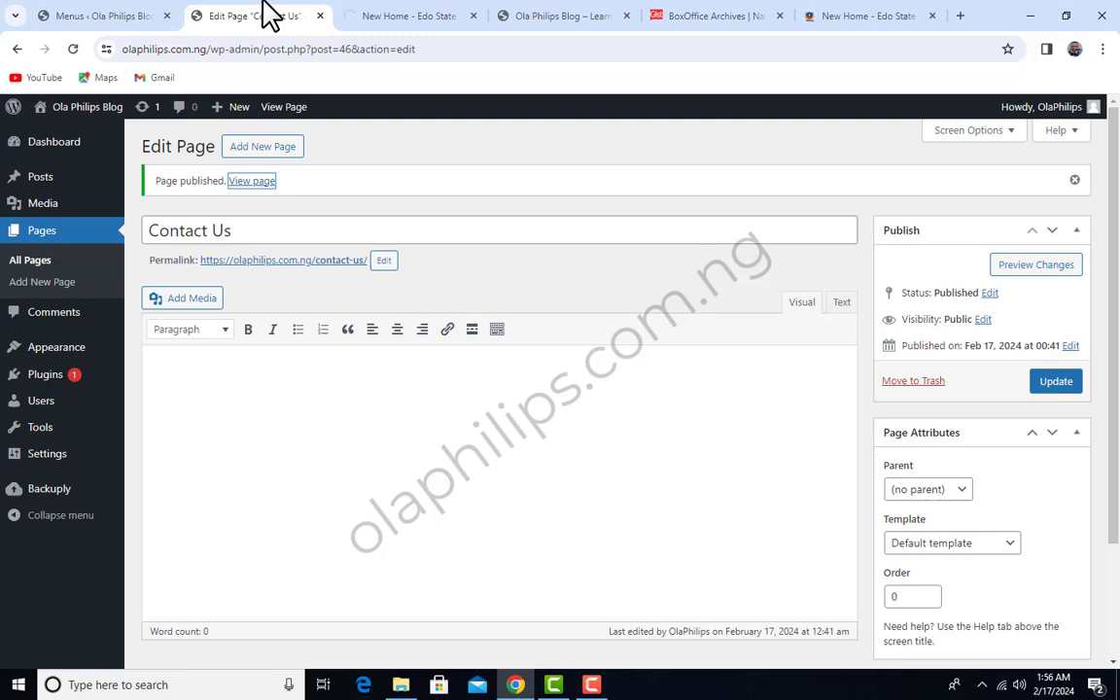
pyautogui.click(136, 14)
# Expand the Custom Links section to look at its URL and Link Text fields, and collapse it.
pyautogui.scroll(-3, 768, 478)
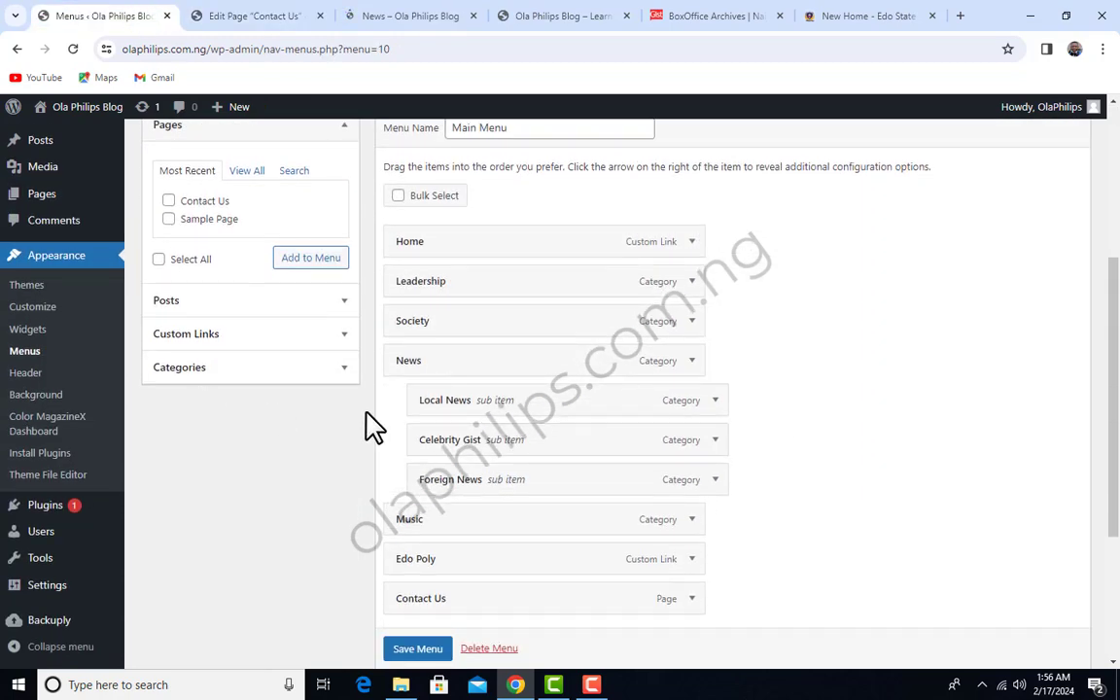
pyautogui.click(331, 334)
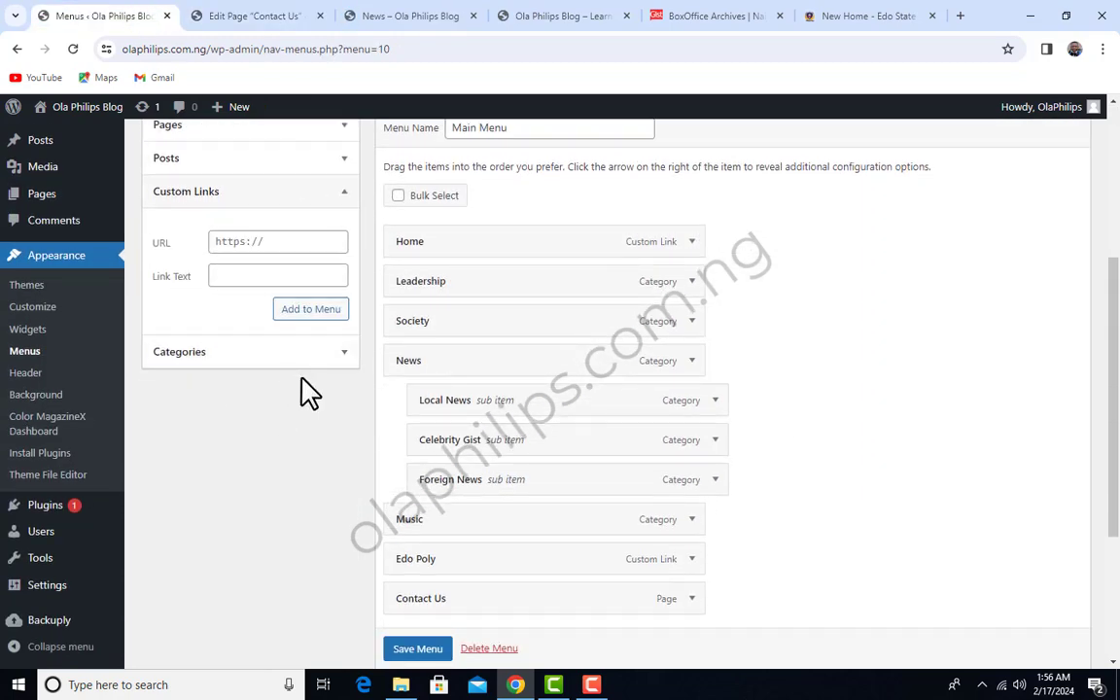
pyautogui.click(281, 241)
pyautogui.click(269, 276)
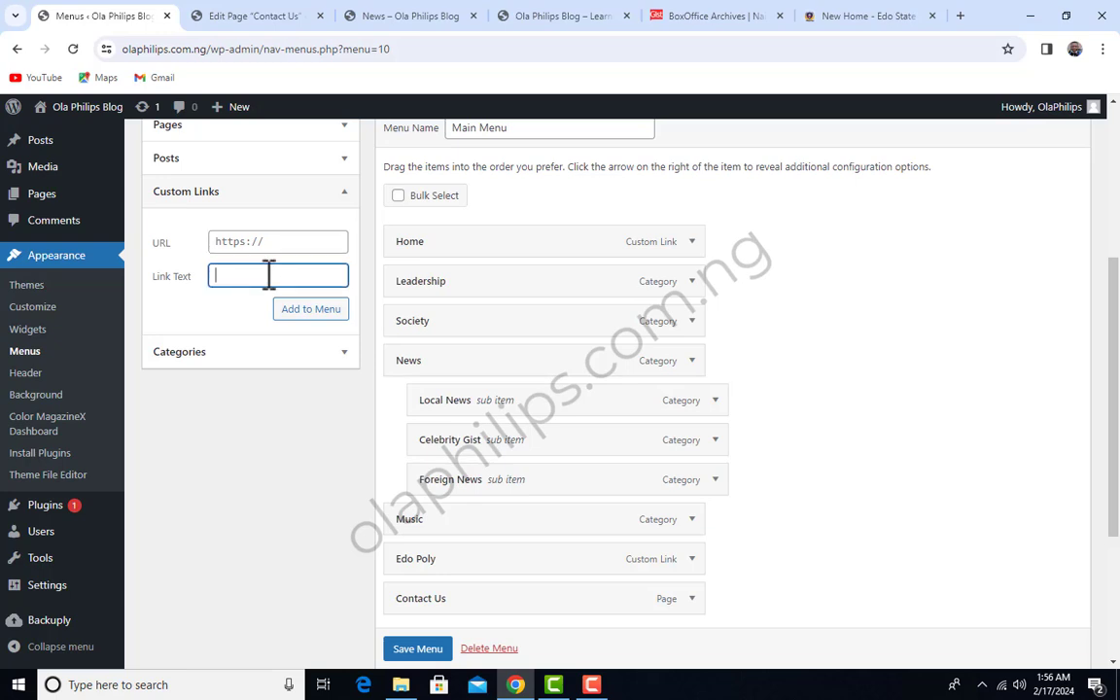
pyautogui.click(340, 191)
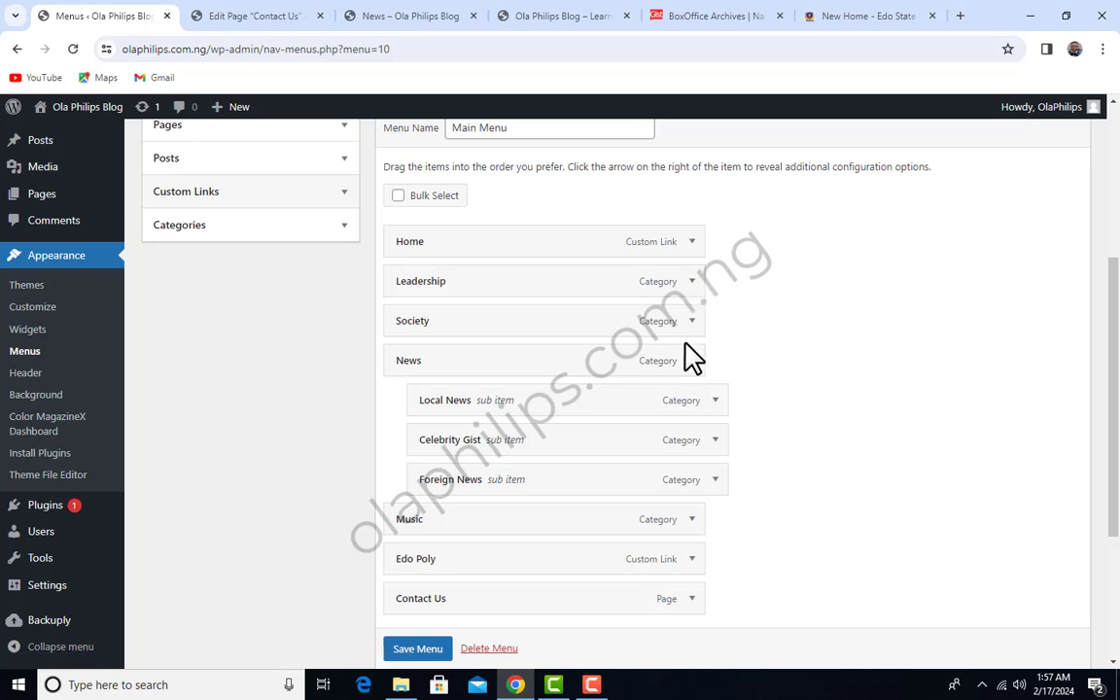
# Change the navigation label of the Contact Us menu item to Contact and collapse the item.
pyautogui.scroll(-1, 642, 515)
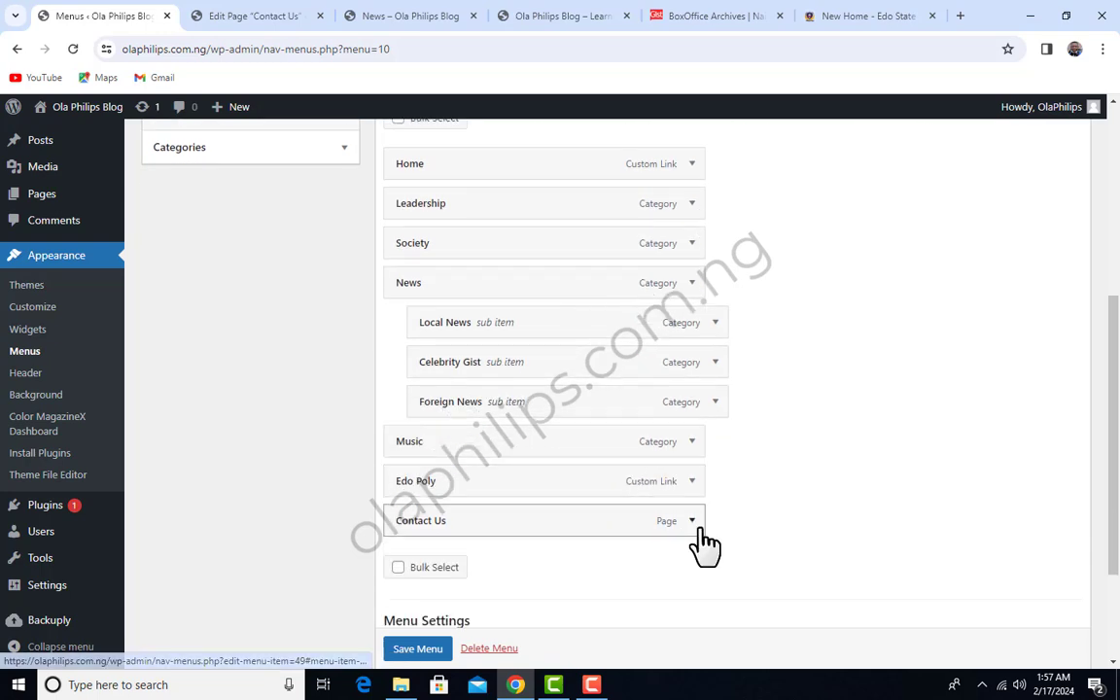
pyautogui.click(692, 521)
pyautogui.scroll(-2, 662, 543)
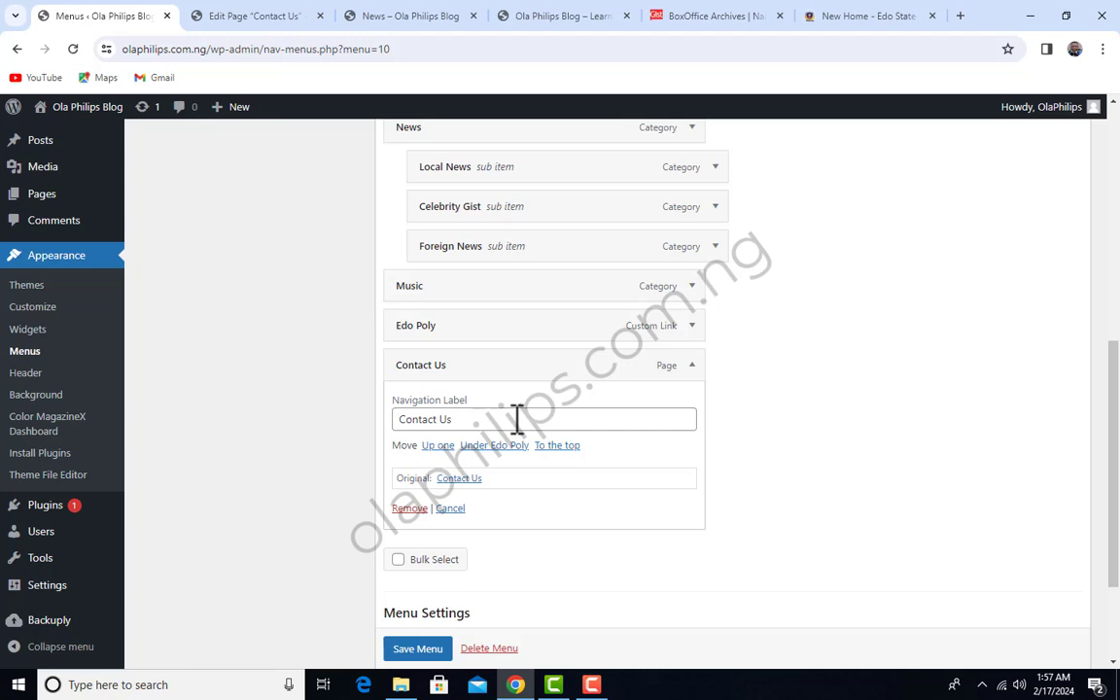
pyautogui.click(483, 419)
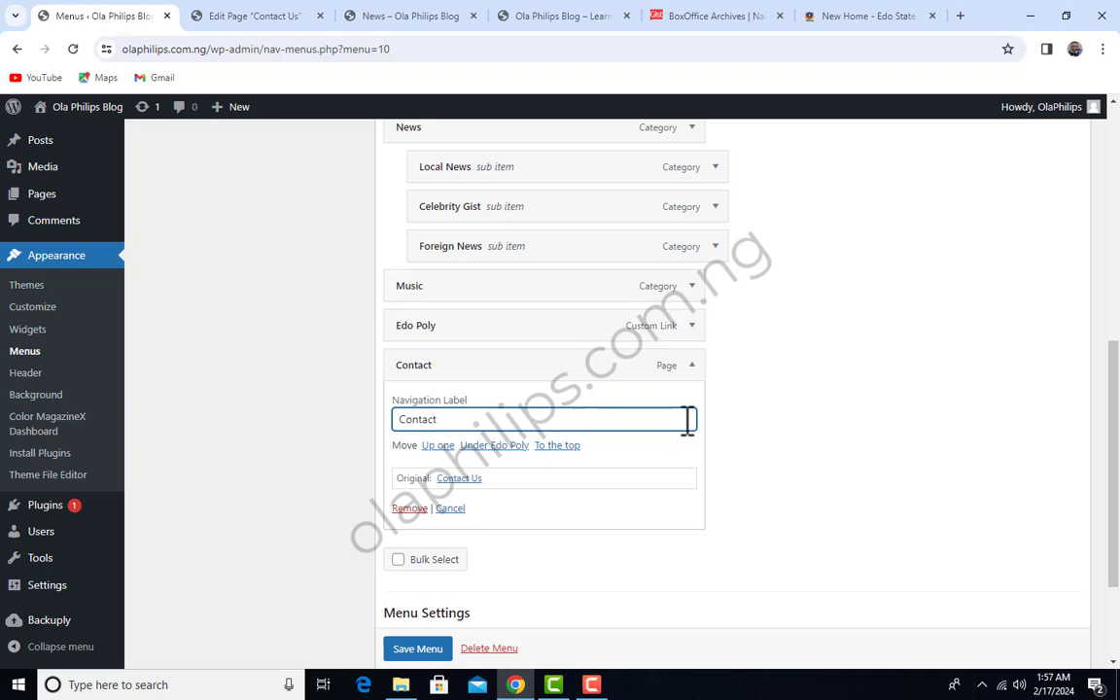
pyautogui.click(692, 368)
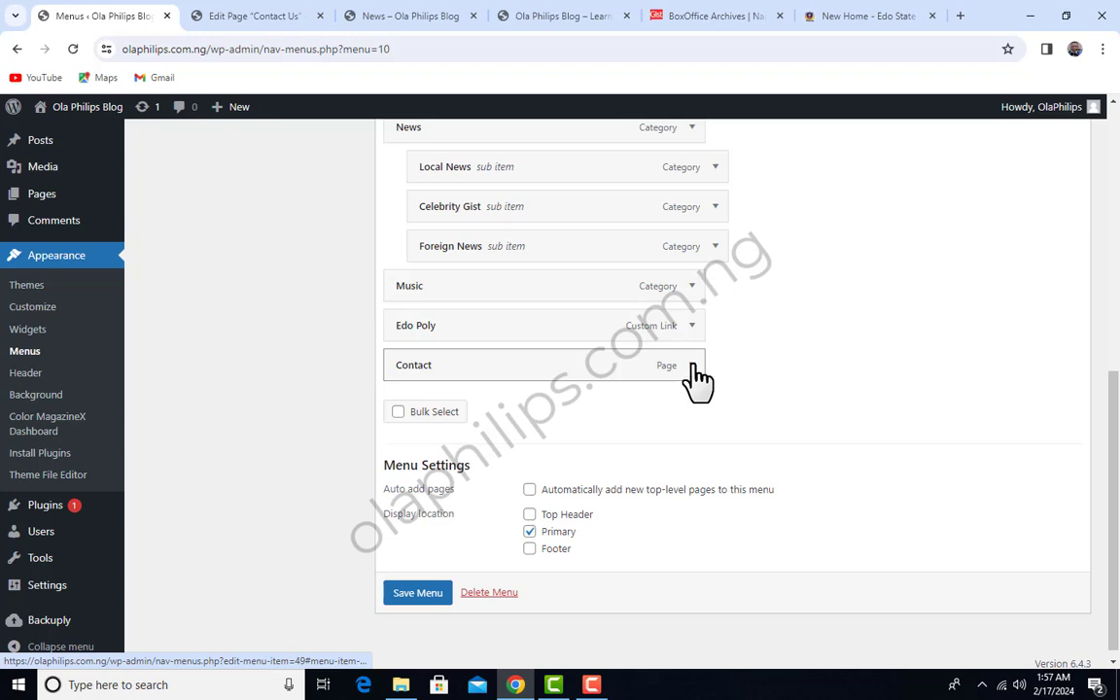
# Expand the Contact menu item again to look at its Navigation Label field.
pyautogui.click(693, 367)
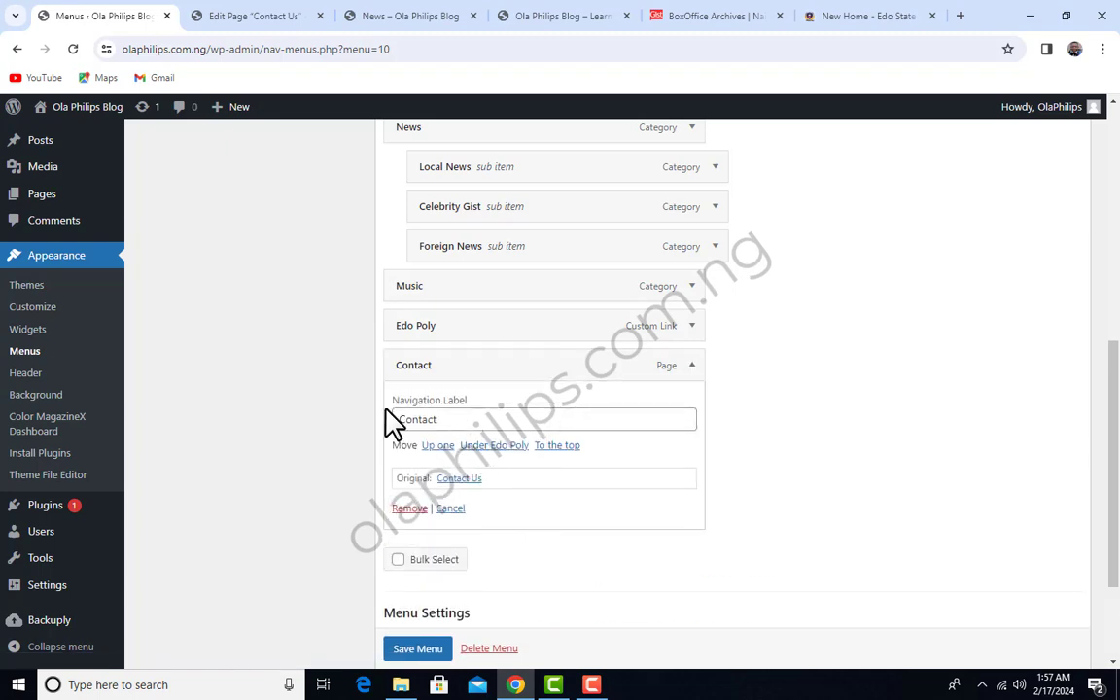
pyautogui.moveTo(390, 404); pyautogui.dragTo(475, 404)
pyautogui.click(474, 400)
pyautogui.click(433, 419)
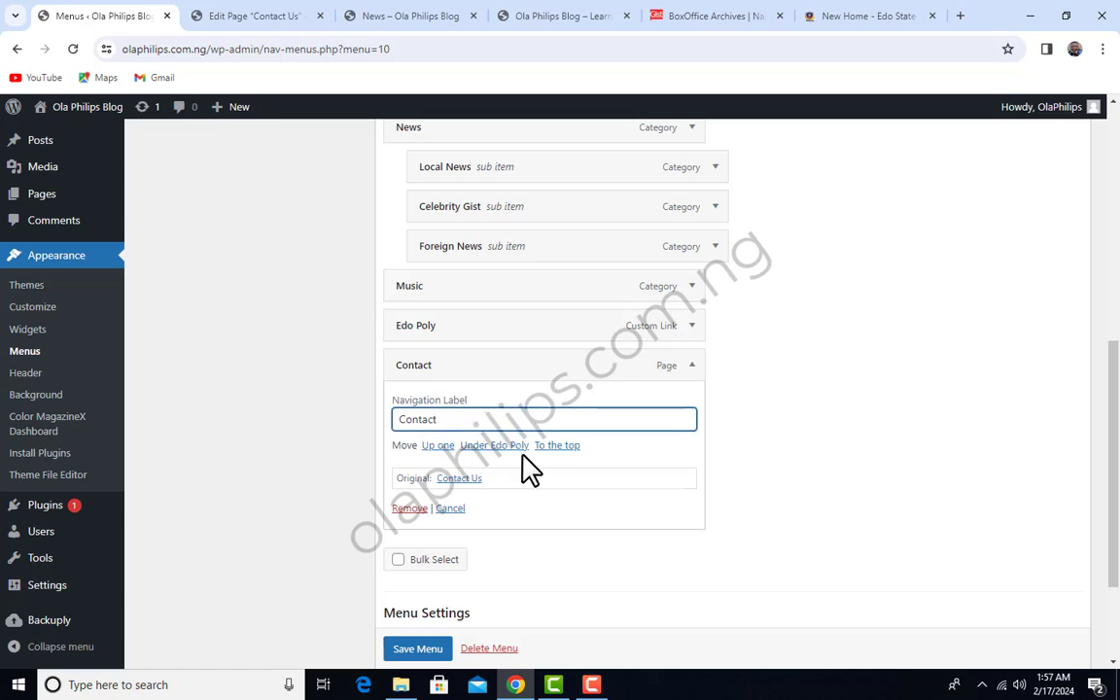
# Examine the expanded Contact menu item's Navigation Label, move options and original page reference.
pyautogui.scroll(3, 530, 465)
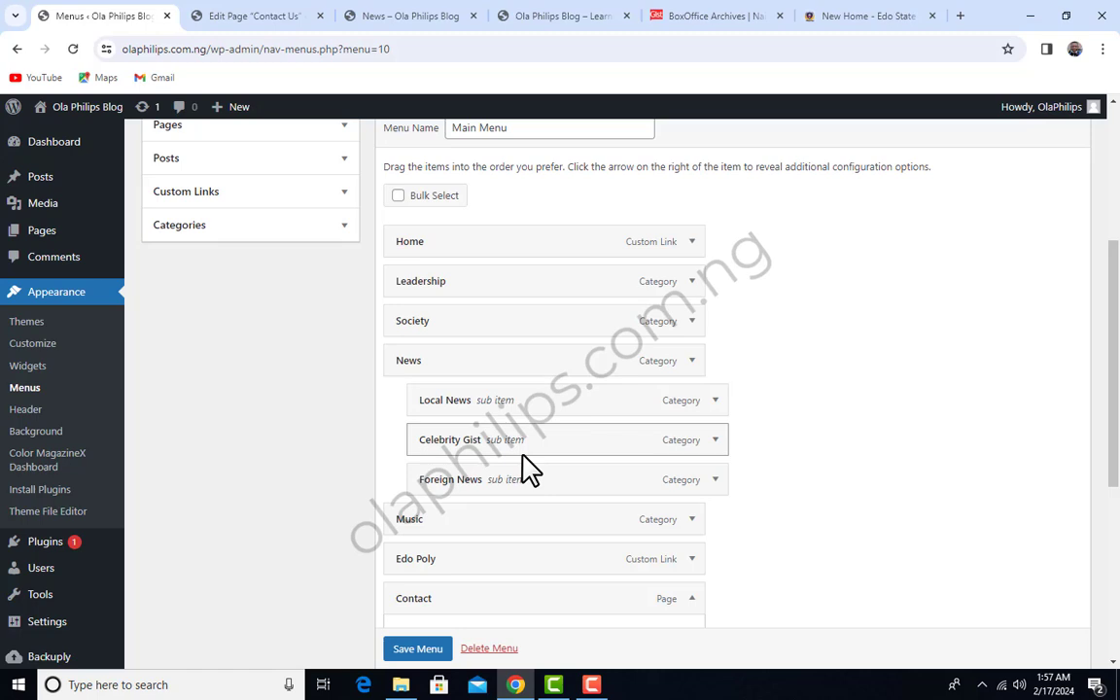
pyautogui.scroll(-2, 530, 468)
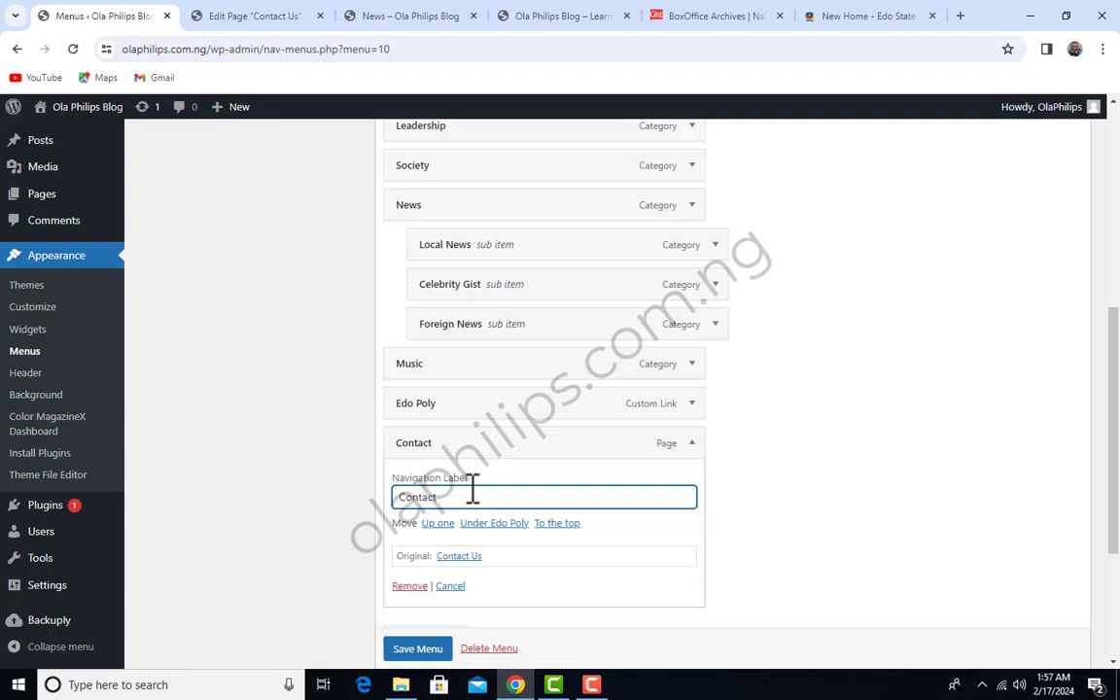
pyautogui.scroll(-1, 461, 583)
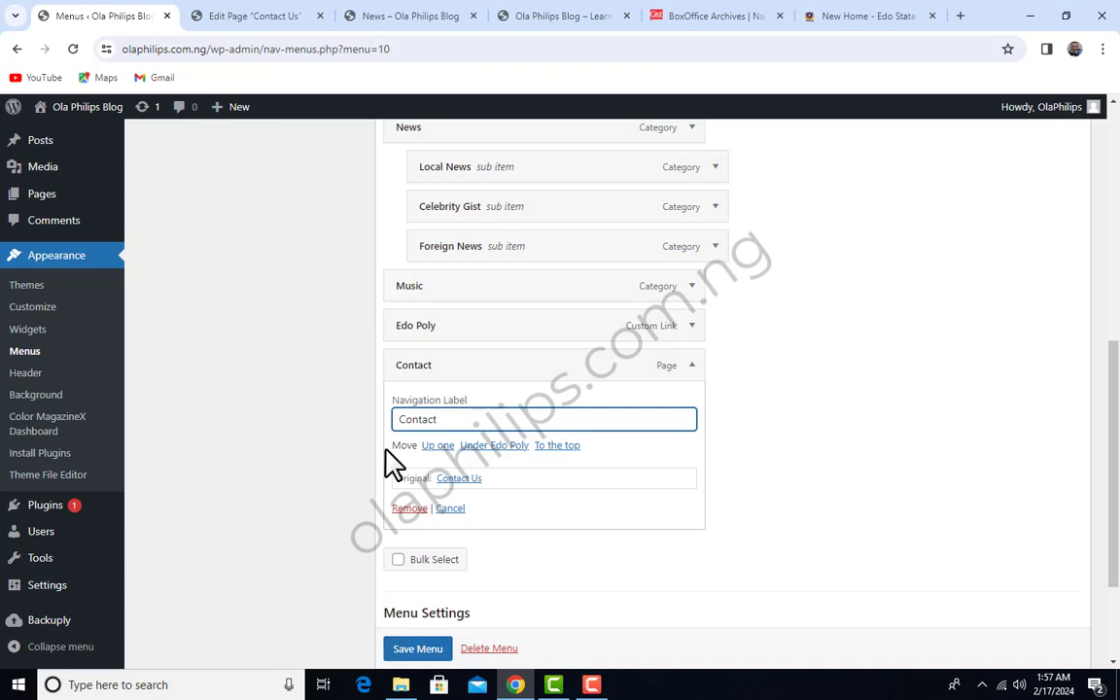
pyautogui.moveTo(396, 477); pyautogui.dragTo(433, 483)
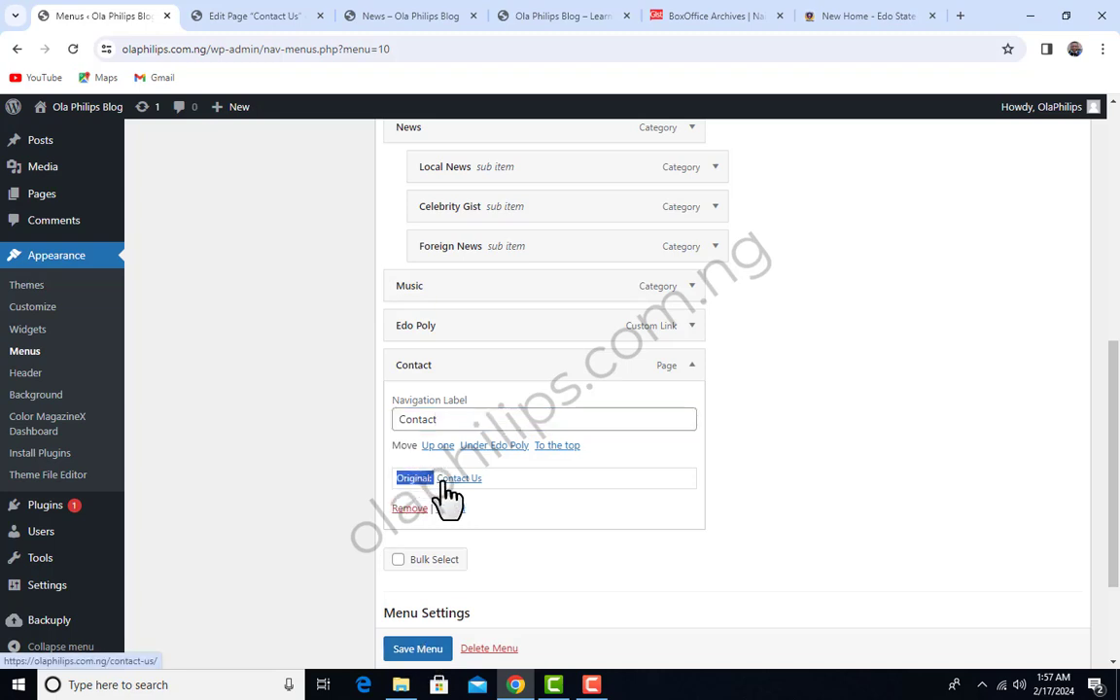
pyautogui.click(517, 496)
# Save the menu and reload the live News page to check the Contact label in its navigation.
pyautogui.click(433, 649)
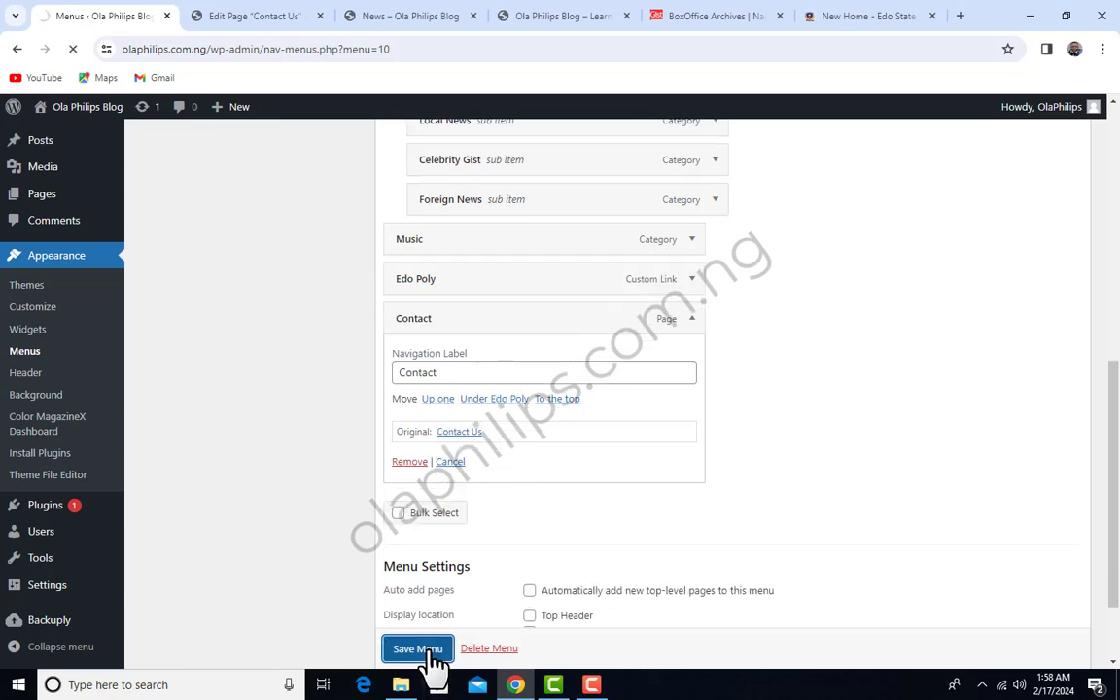
pyautogui.click(358, 36)
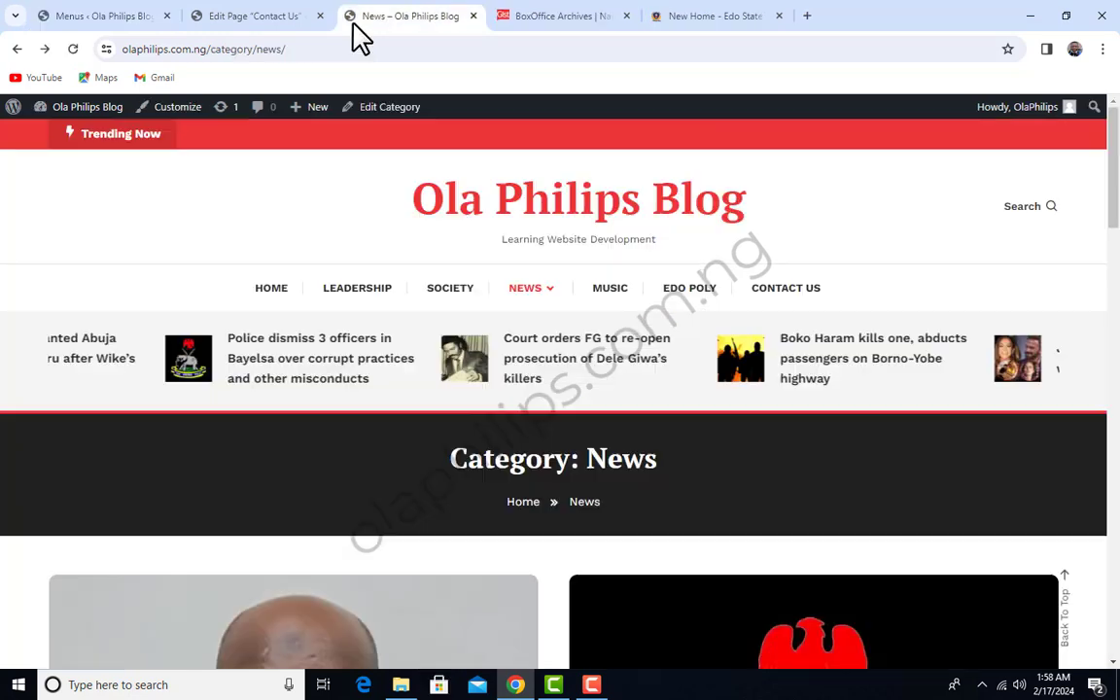
pyautogui.click(71, 48)
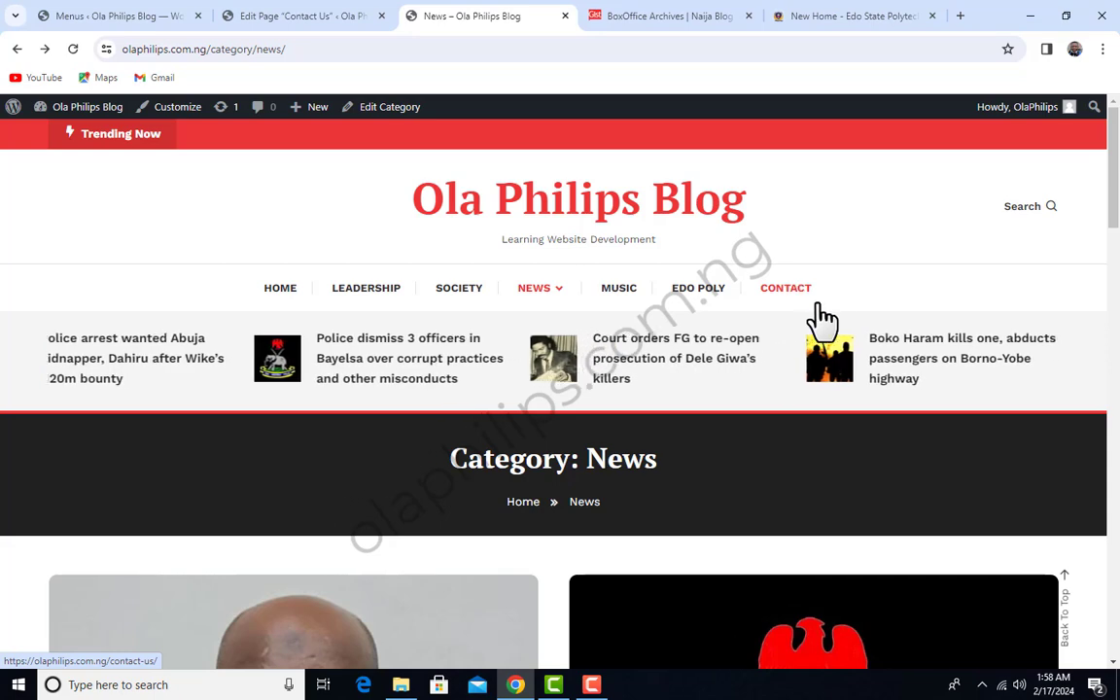
# Return to the Menus page, expand the Home item to look at its URL, label and removal options, and collapse it.
pyautogui.hotkey('ctrl', '1')
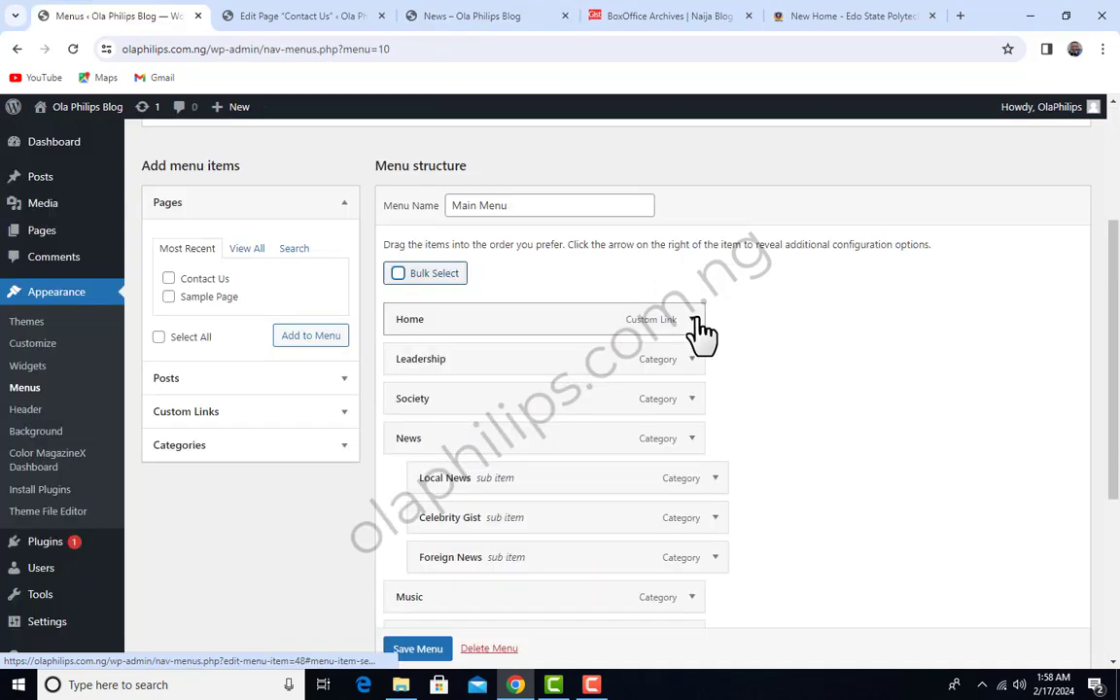
pyautogui.click(697, 321)
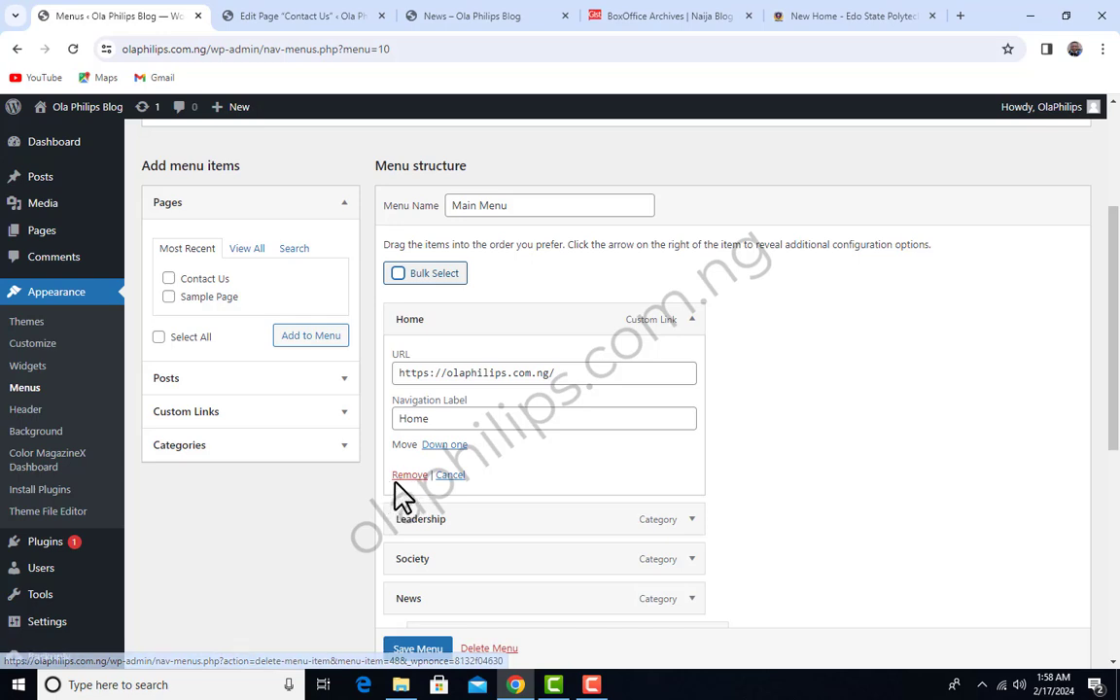
pyautogui.click(692, 320)
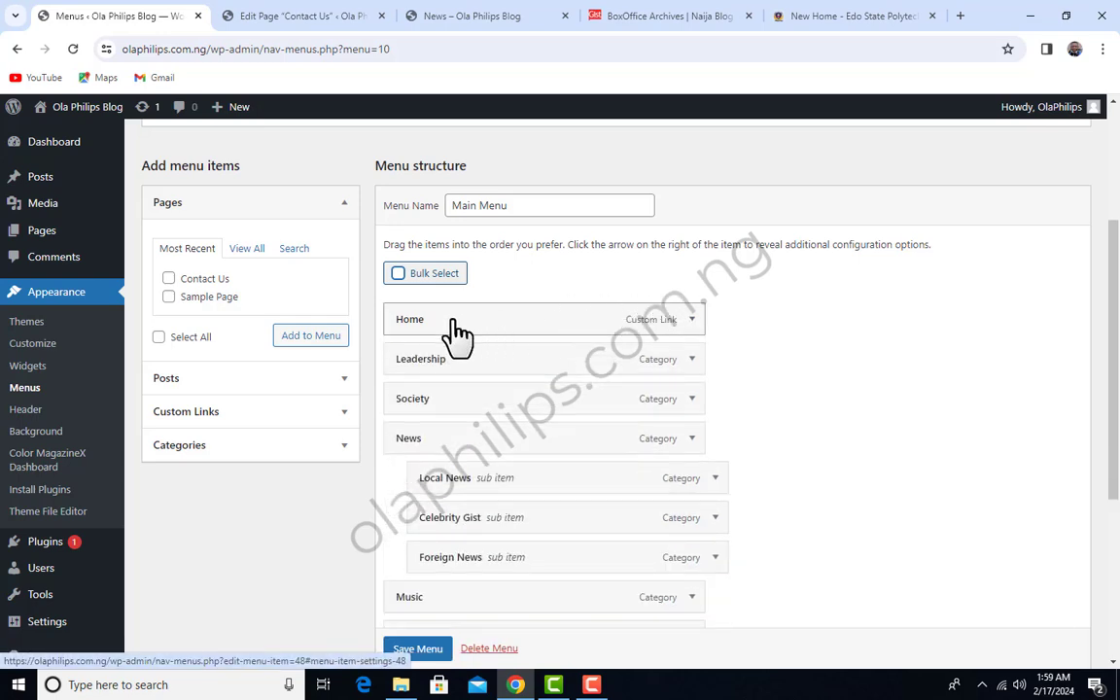
# Try bulk-selecting the Home, Leadership, Society, News and Local News menu items, and turn bulk selection off.
pyautogui.click(399, 274)
pyautogui.click(402, 319)
pyautogui.click(402, 359)
pyautogui.click(402, 399)
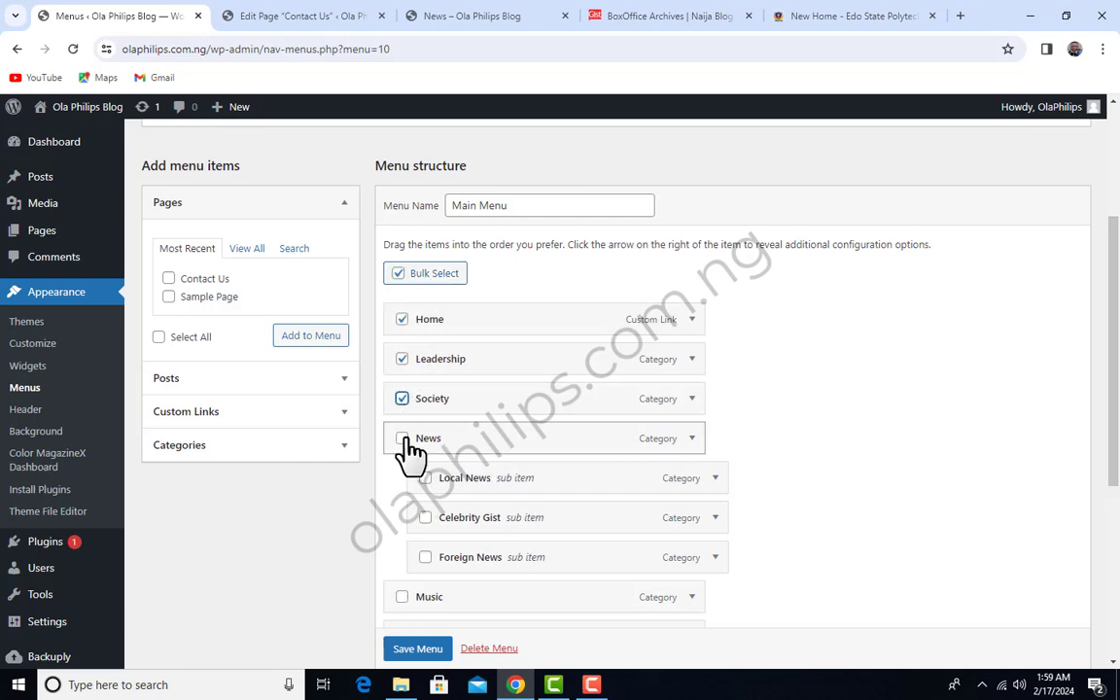
pyautogui.click(402, 439)
pyautogui.click(425, 477)
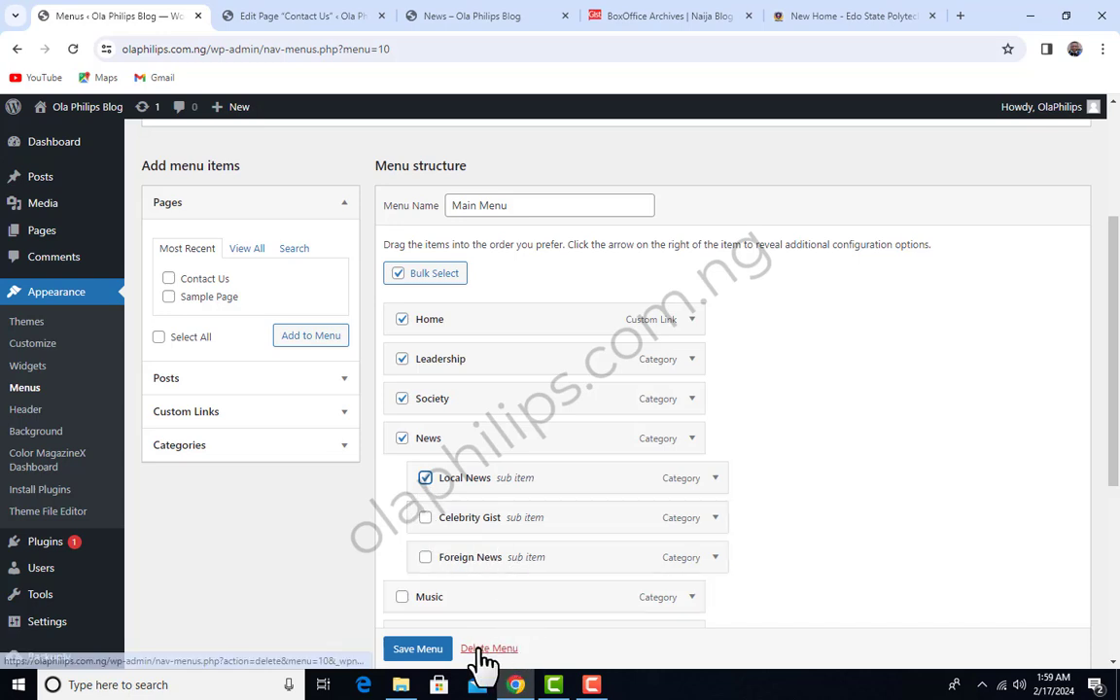
pyautogui.click(397, 277)
# Try the setting that automatically adds new top-level pages to the menu, and turn it off again.
pyautogui.scroll(1, 486, 415)
pyautogui.scroll(-4, 528, 418)
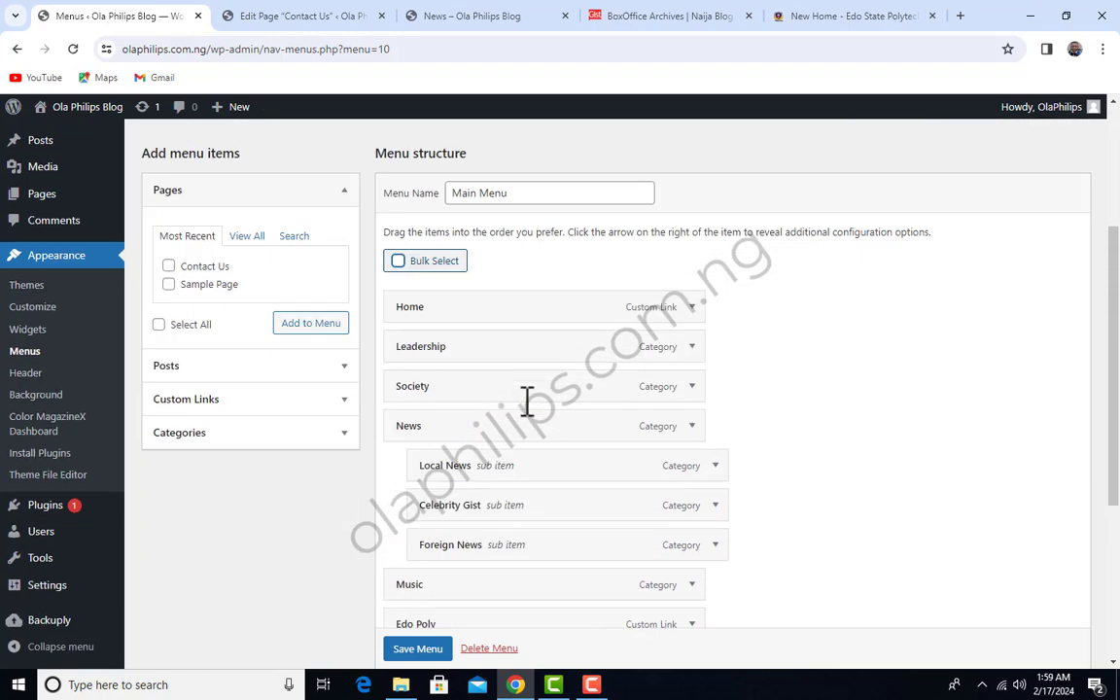
pyautogui.scroll(1, 524, 433)
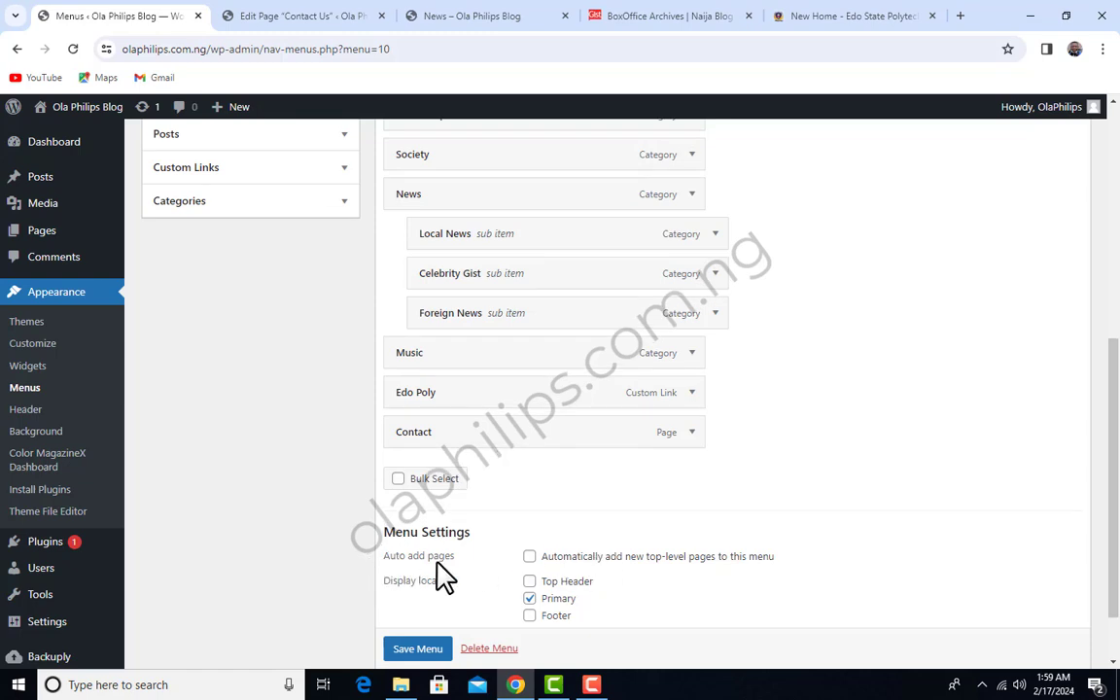
pyautogui.click(529, 558)
pyautogui.click(529, 556)
# Review the Main Menu structure and its settings, and save the menu.
pyautogui.scroll(3, 722, 448)
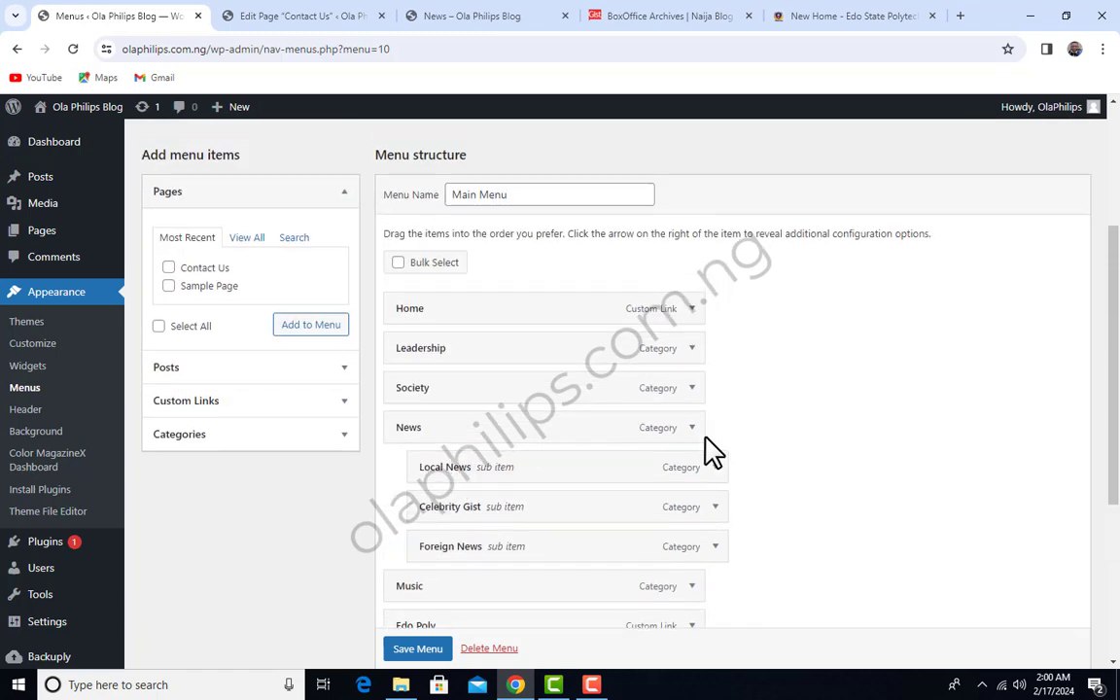
pyautogui.scroll(-3, 714, 452)
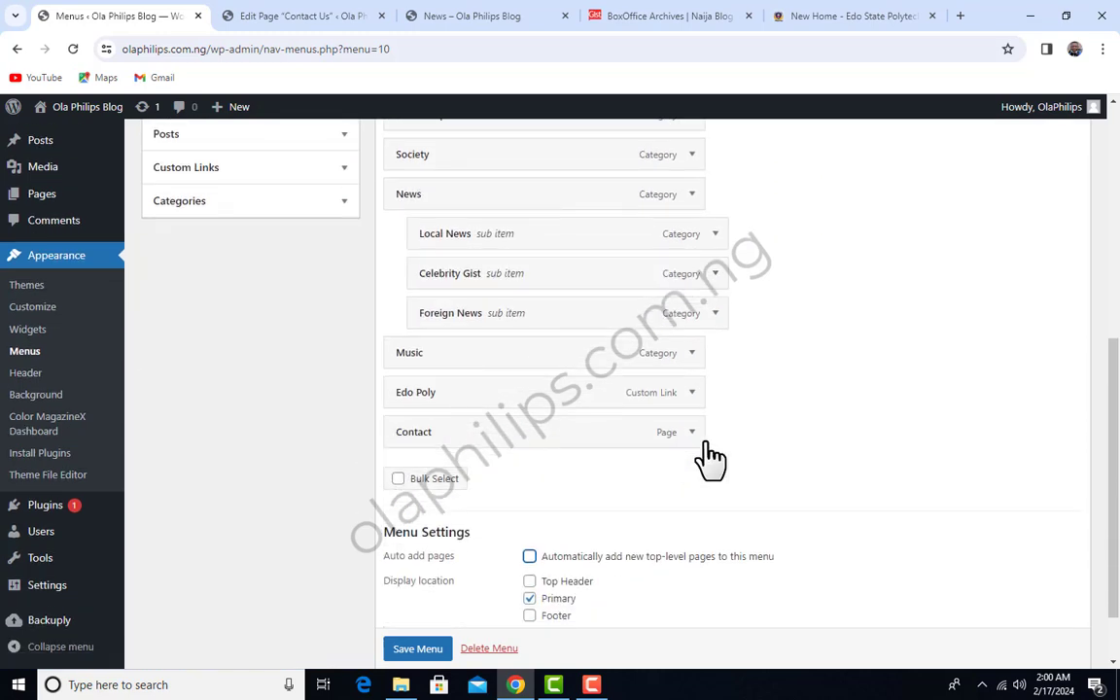
pyautogui.click(418, 650)
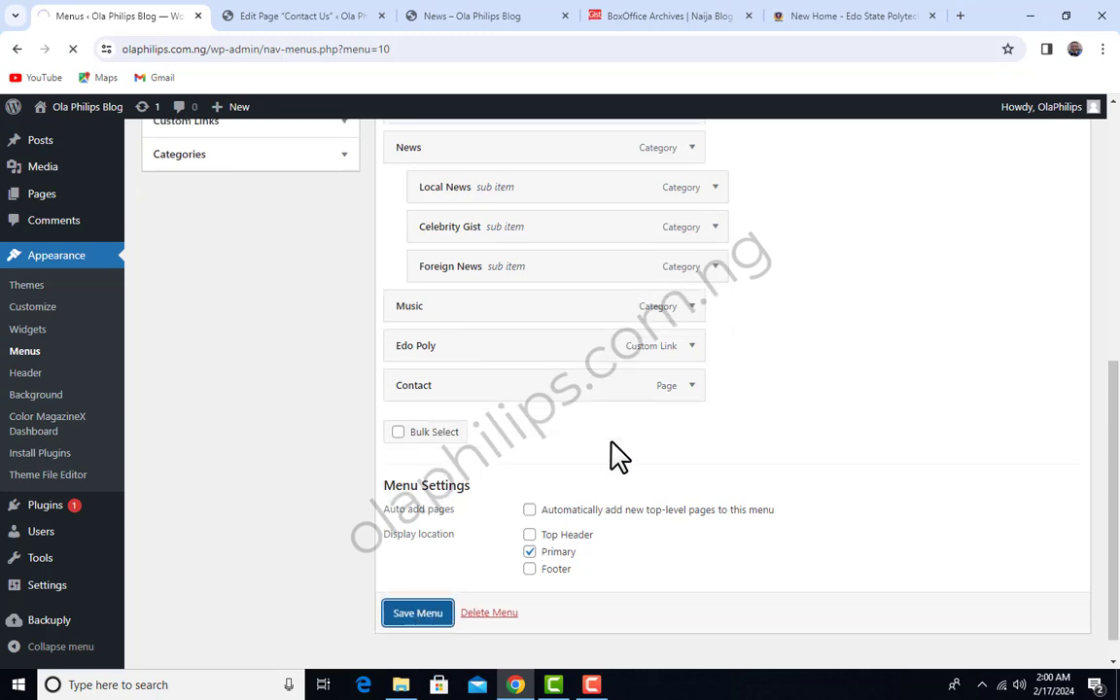
# Reload the live News page and look over its navigation bar and the posts below.
pyautogui.click(518, 15)
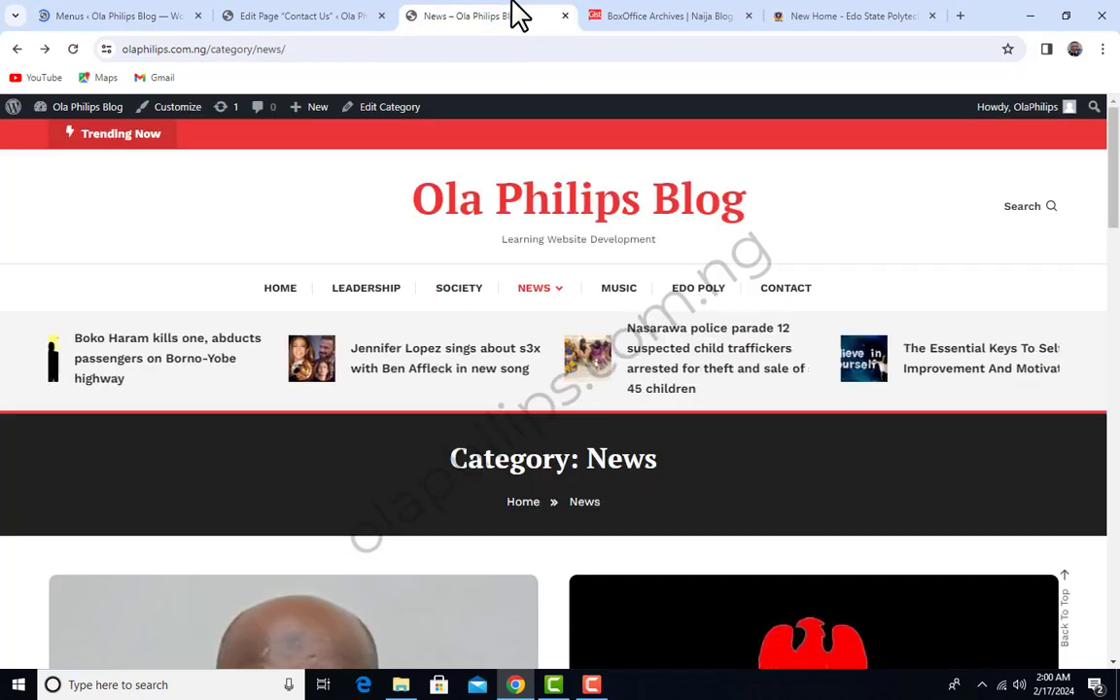
pyautogui.click(73, 49)
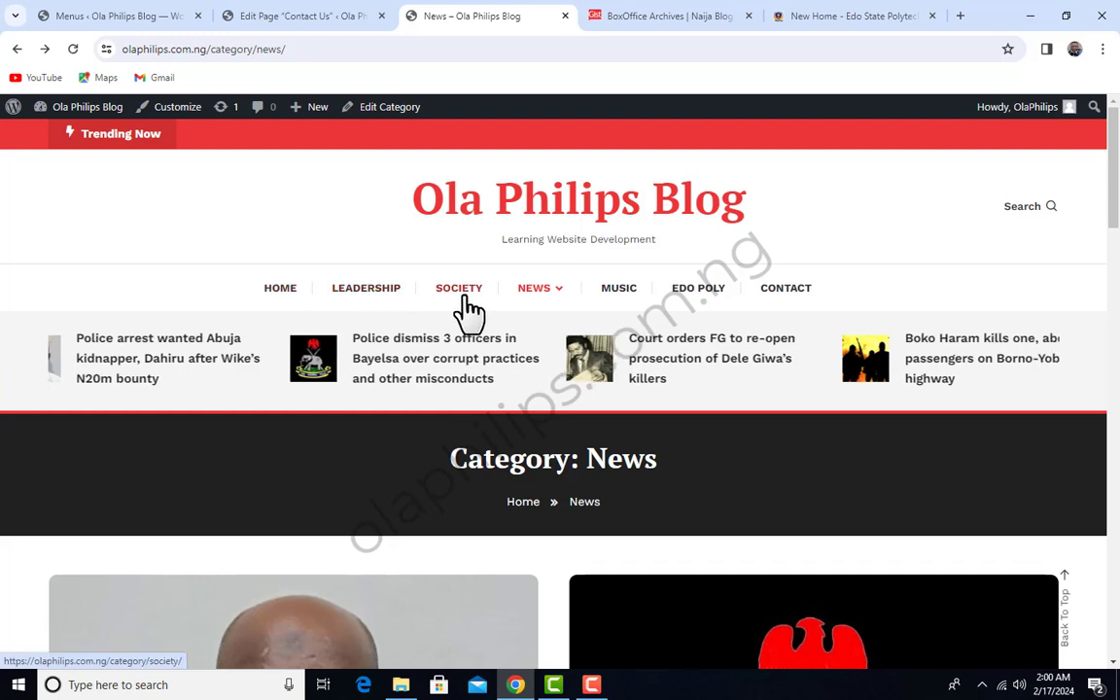
pyautogui.moveTo(533, 300)
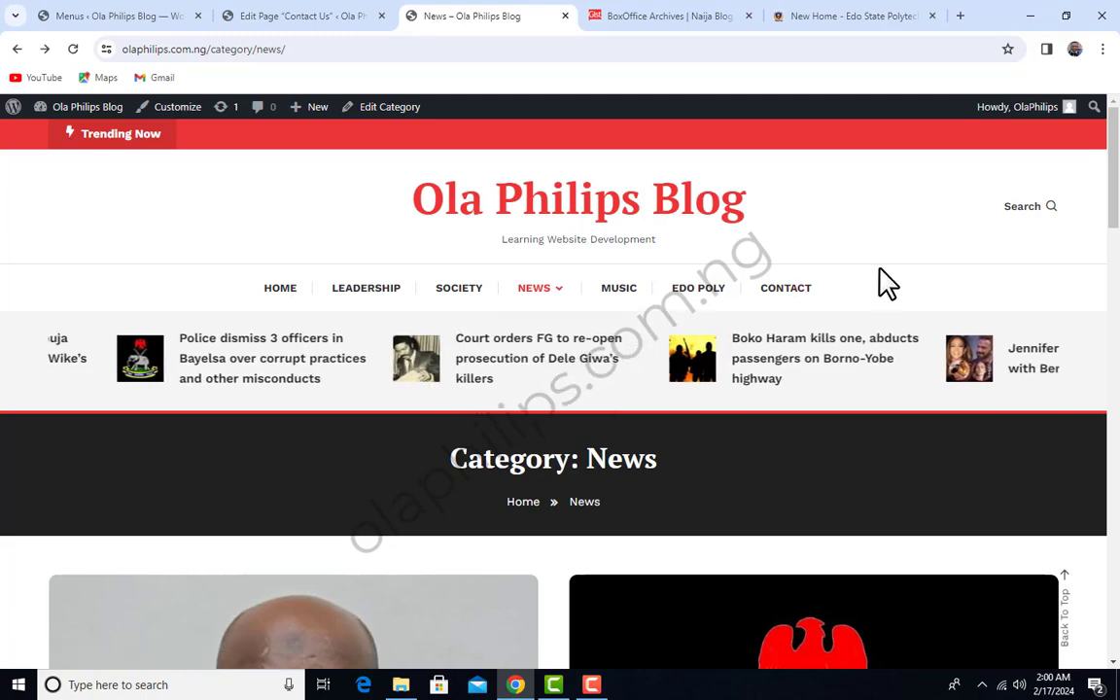
pyautogui.scroll(-9, 867, 300)
pyautogui.scroll(5, 566, 457)
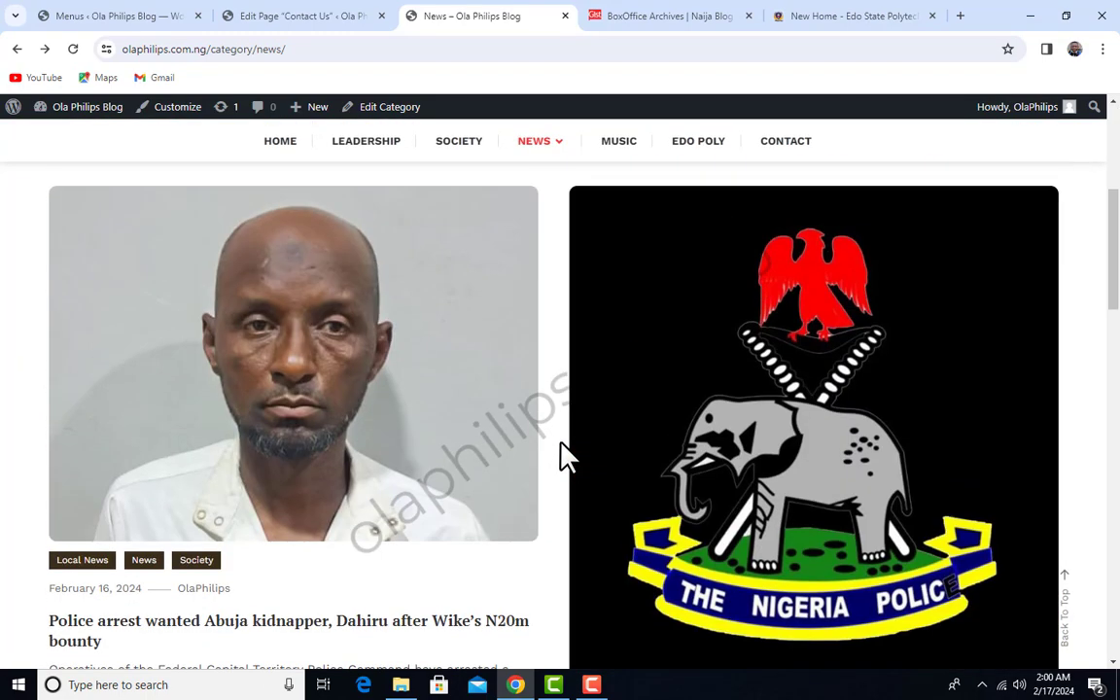
pyautogui.scroll(4, 561, 447)
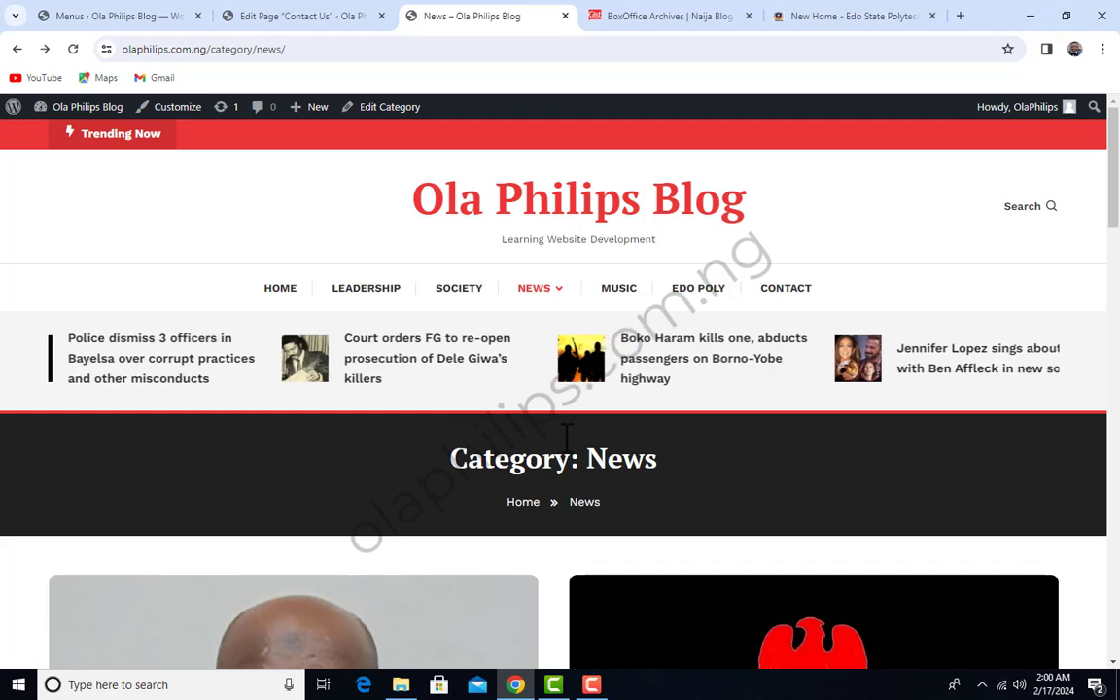